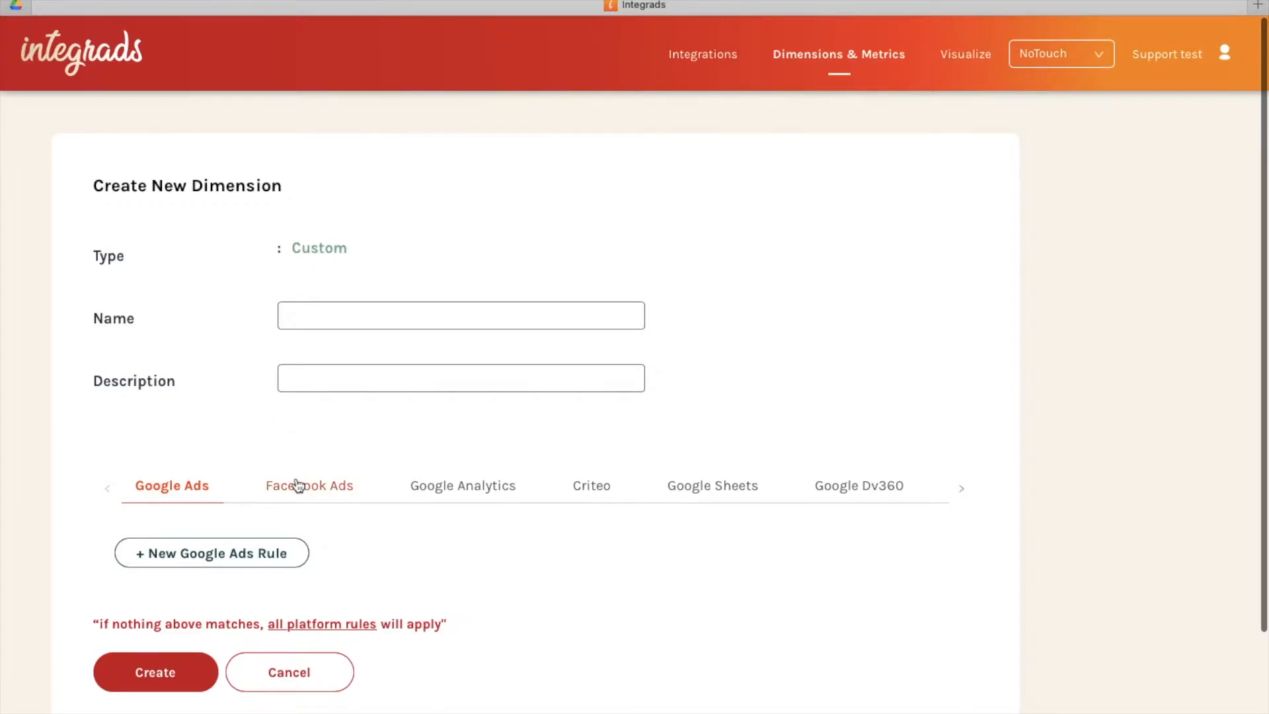
{"action": "left_click", "coordinate": [438, 489]}
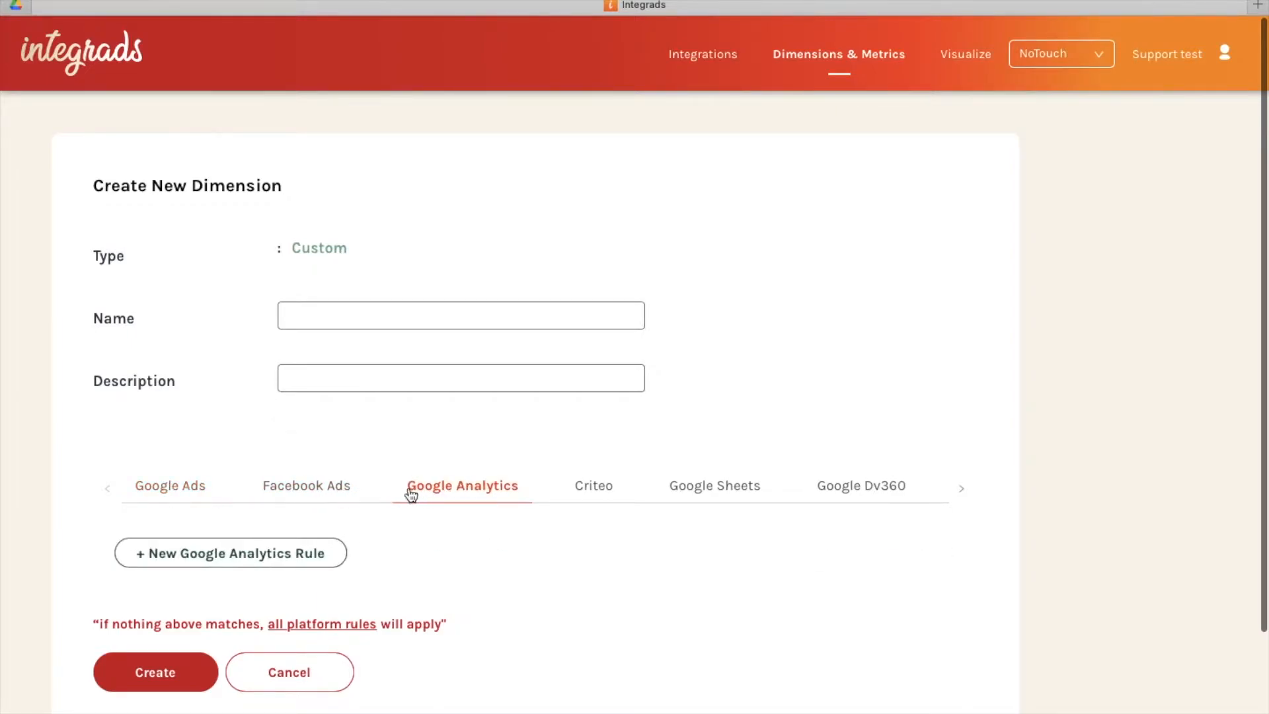
{"action": "left_click", "coordinate": [329, 489]}
{"action": "left_click", "coordinate": [580, 492]}
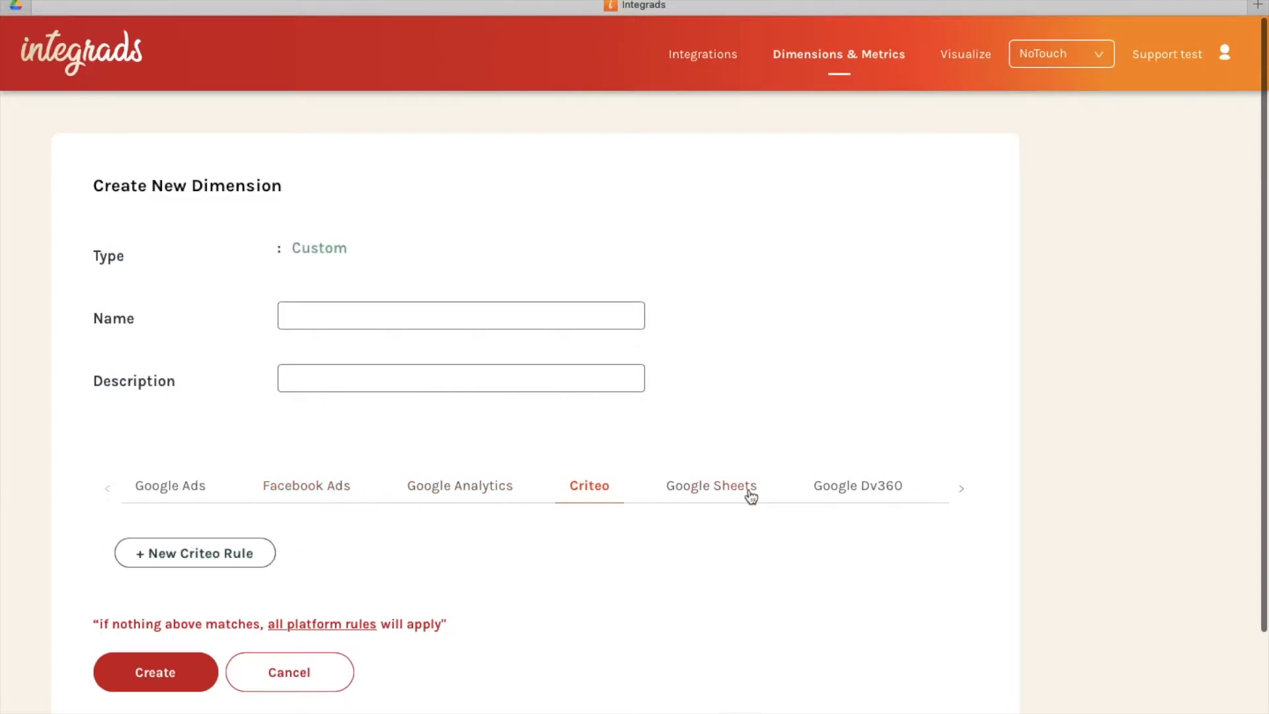
{"action": "left_click", "coordinate": [836, 495]}
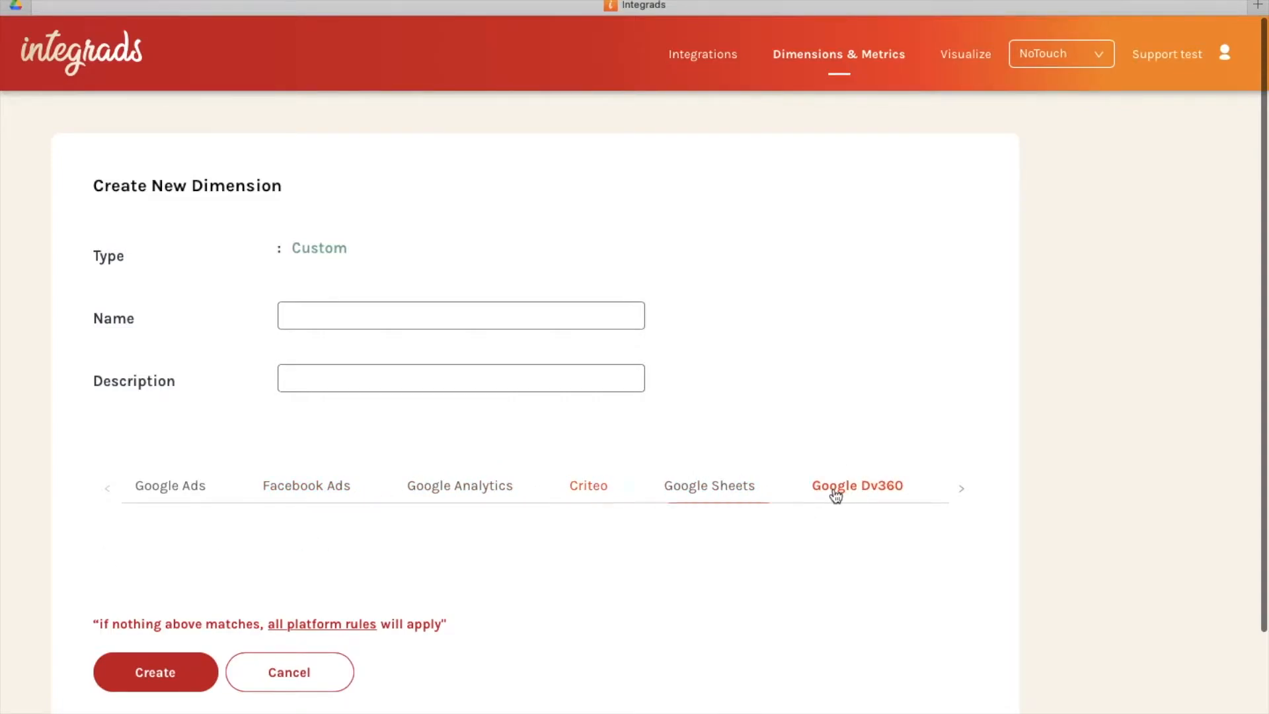
Add a new Google Ads rule and choose Campaign Name as its condition's dimension.
{"action": "left_click", "coordinate": [180, 494]}
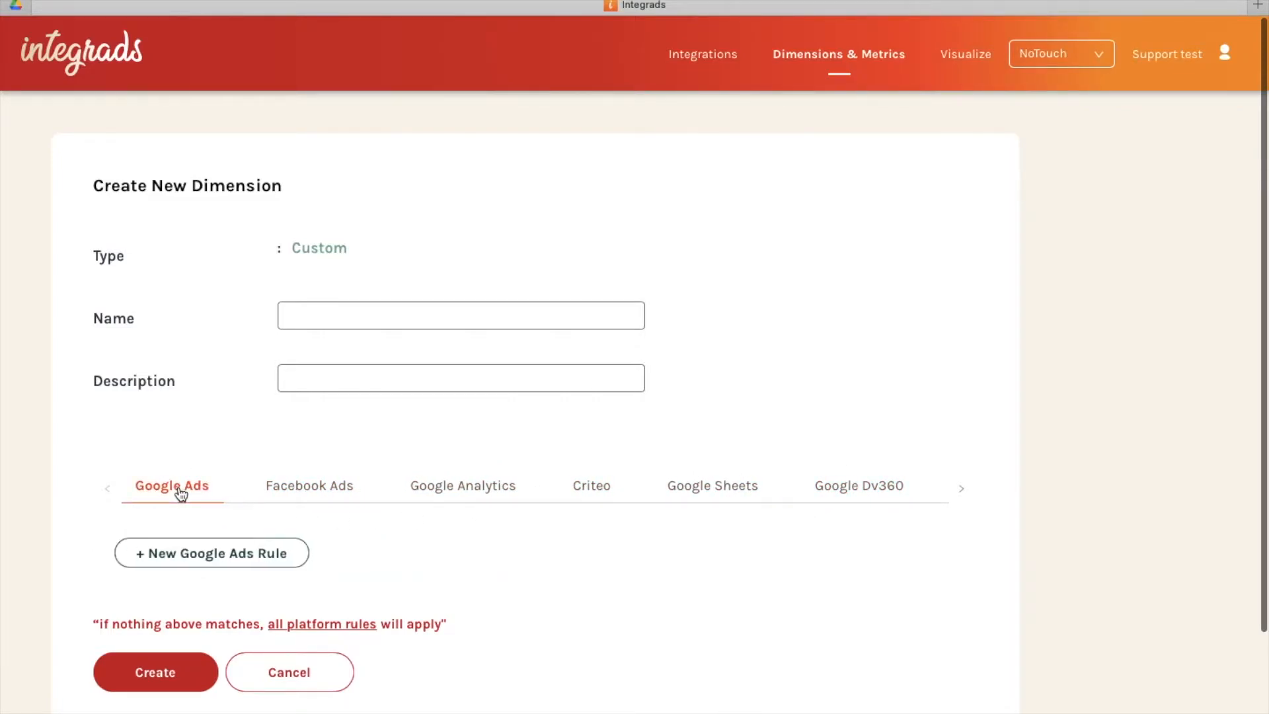
{"action": "left_click", "coordinate": [198, 559]}
{"action": "scroll", "coordinate": [227, 543], "scroll_direction": "down", "scroll_amount": 2}
{"action": "scroll", "coordinate": [227, 544], "scroll_direction": "down", "scroll_amount": 3}
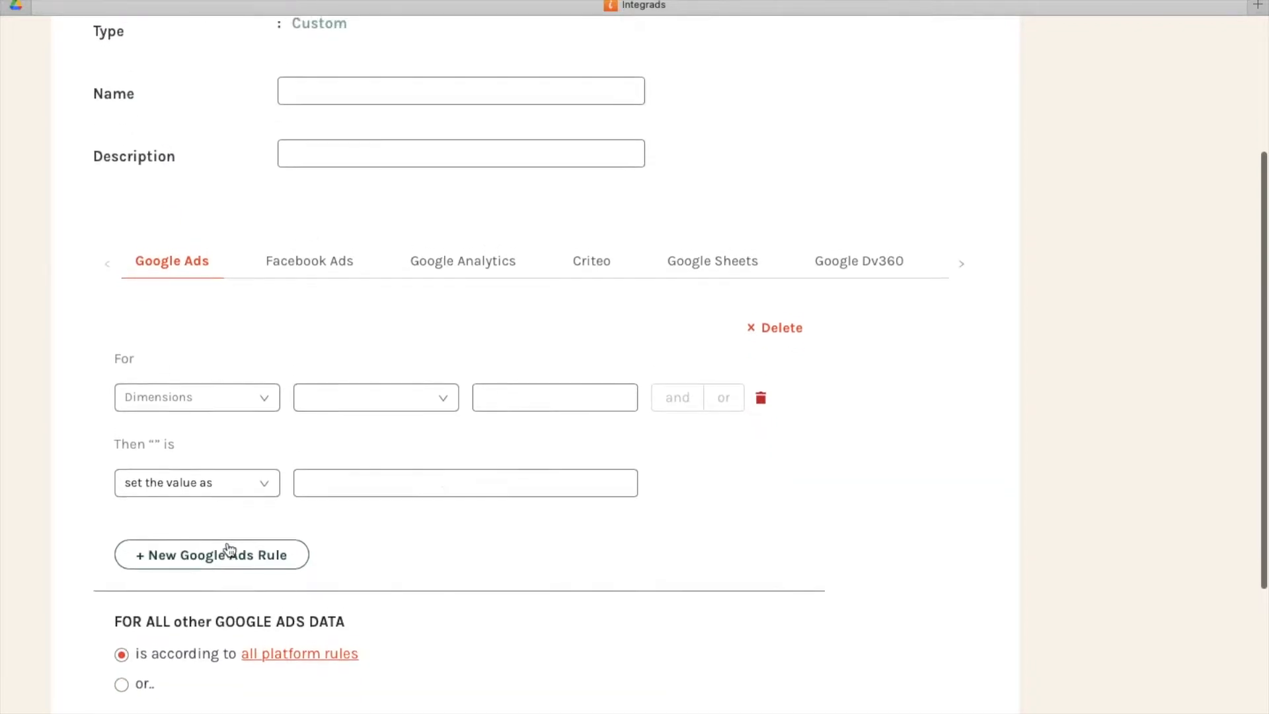
{"action": "scroll", "coordinate": [228, 529], "scroll_direction": "up", "scroll_amount": 1}
{"action": "left_click", "coordinate": [260, 425]}
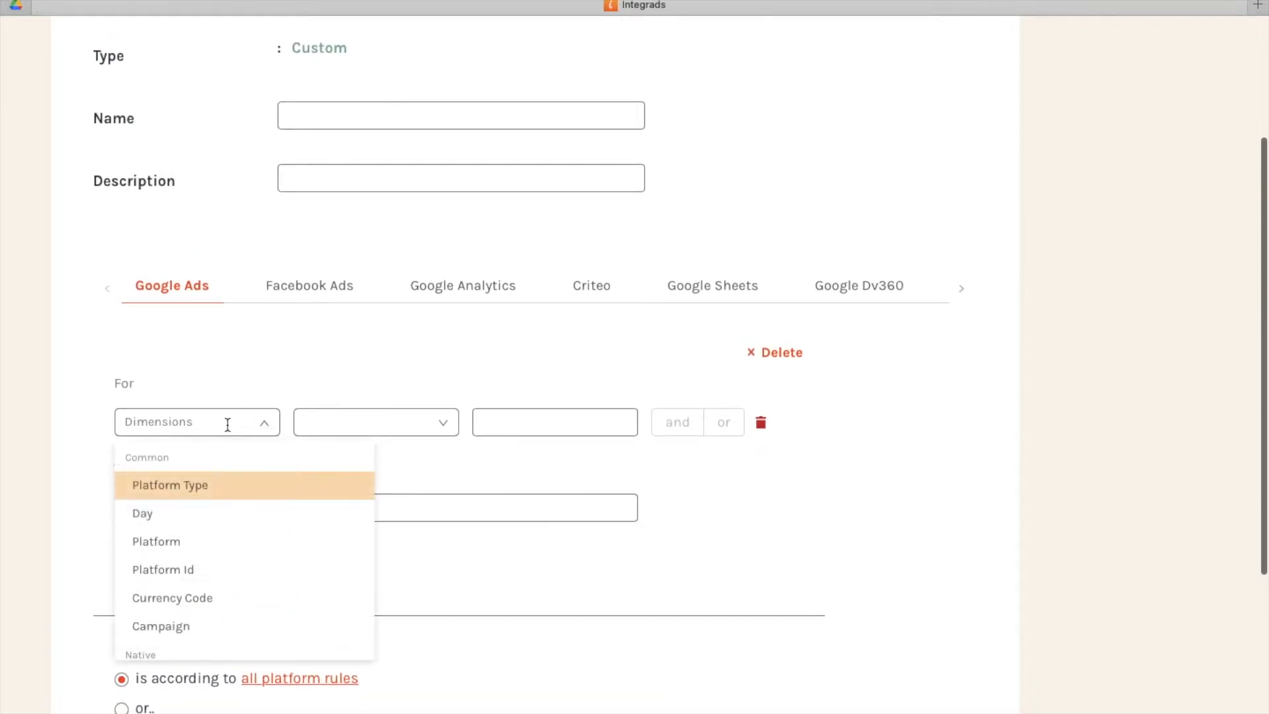
{"action": "scroll", "coordinate": [213, 540], "scroll_direction": "down", "scroll_amount": 5}
{"action": "scroll", "coordinate": [296, 572], "scroll_direction": "down", "scroll_amount": 4}
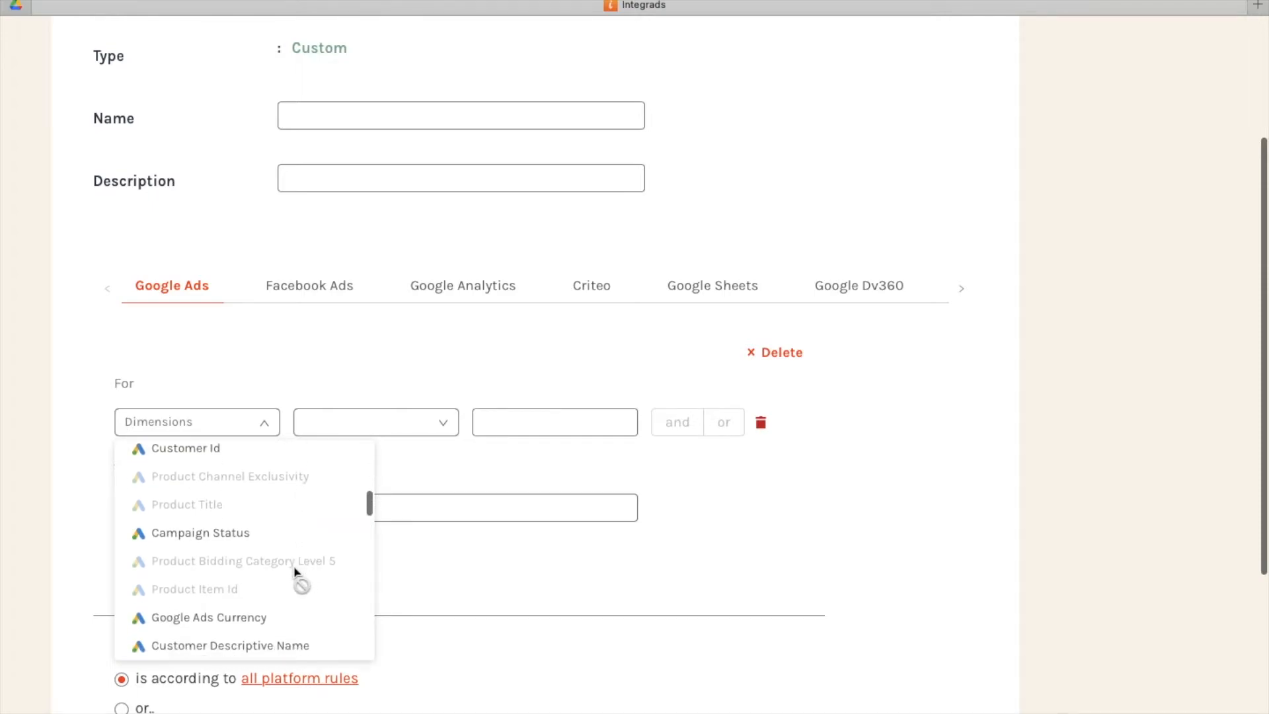
{"action": "left_click", "coordinate": [207, 421]}
{"action": "type", "text": "cam"}
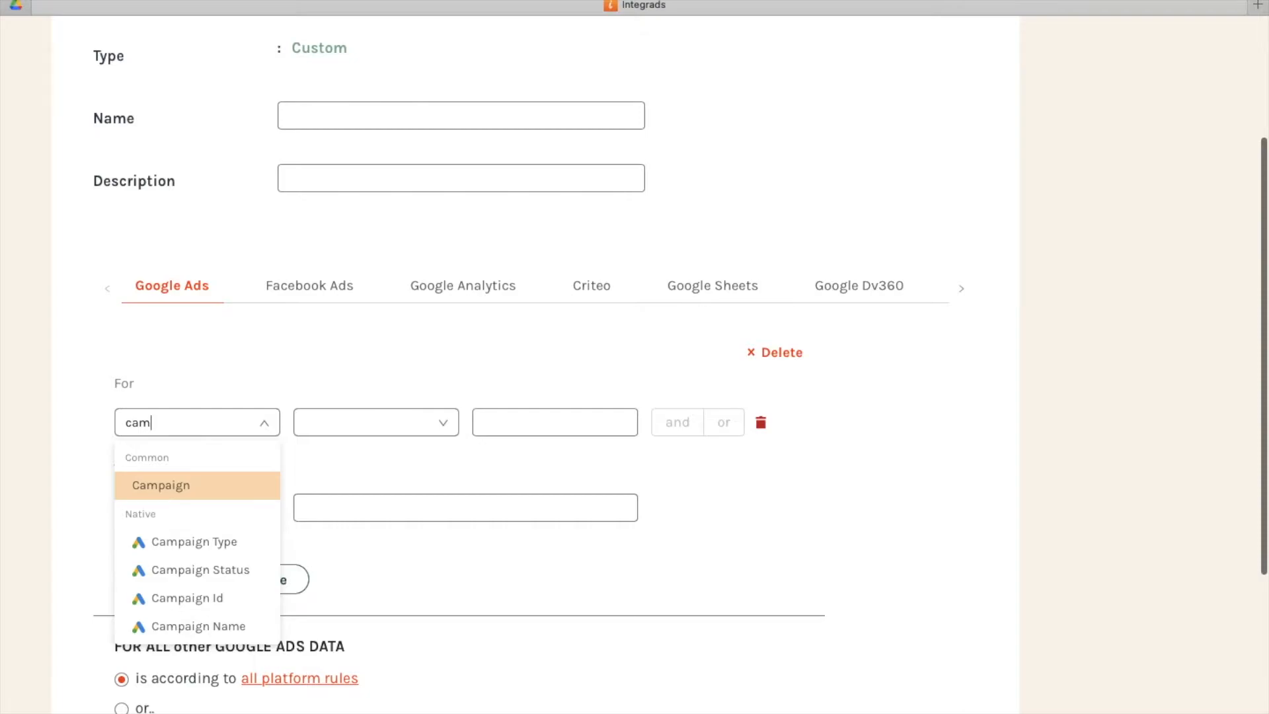
{"action": "left_click", "coordinate": [199, 626]}
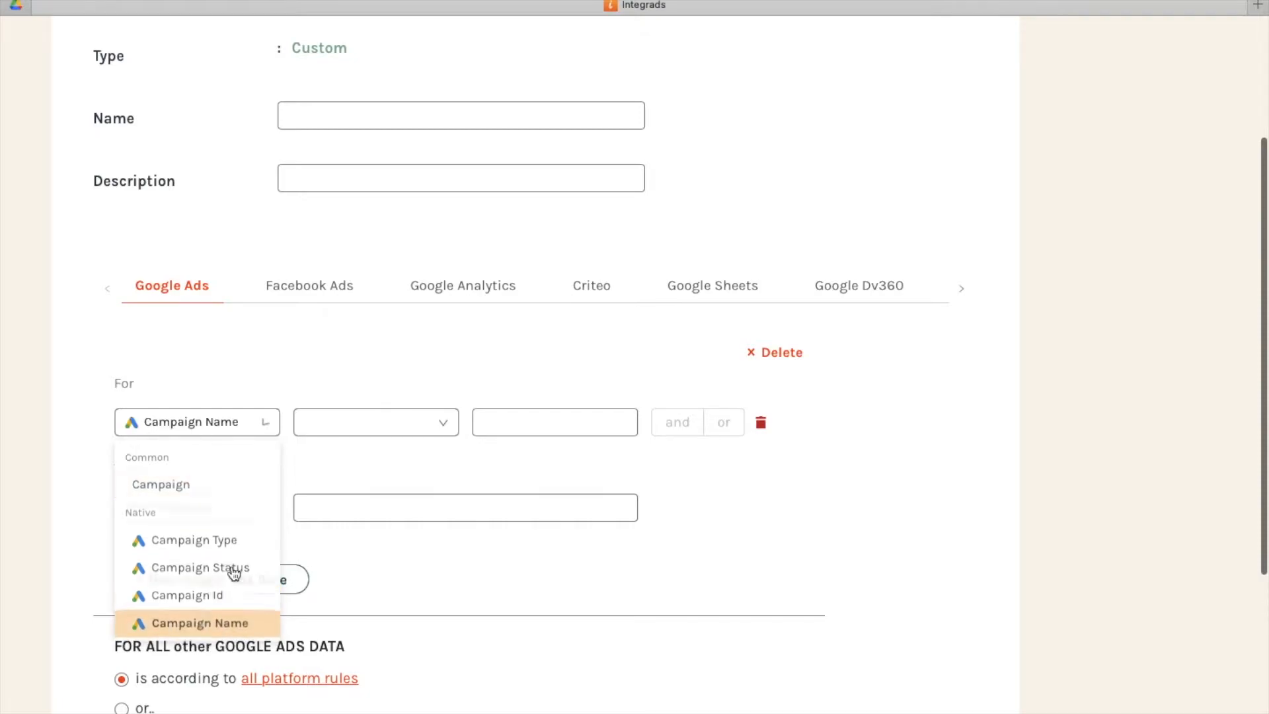
Set the Google Ads rule's Campaign Name condition to Contains "shoes".
{"action": "left_click", "coordinate": [381, 436]}
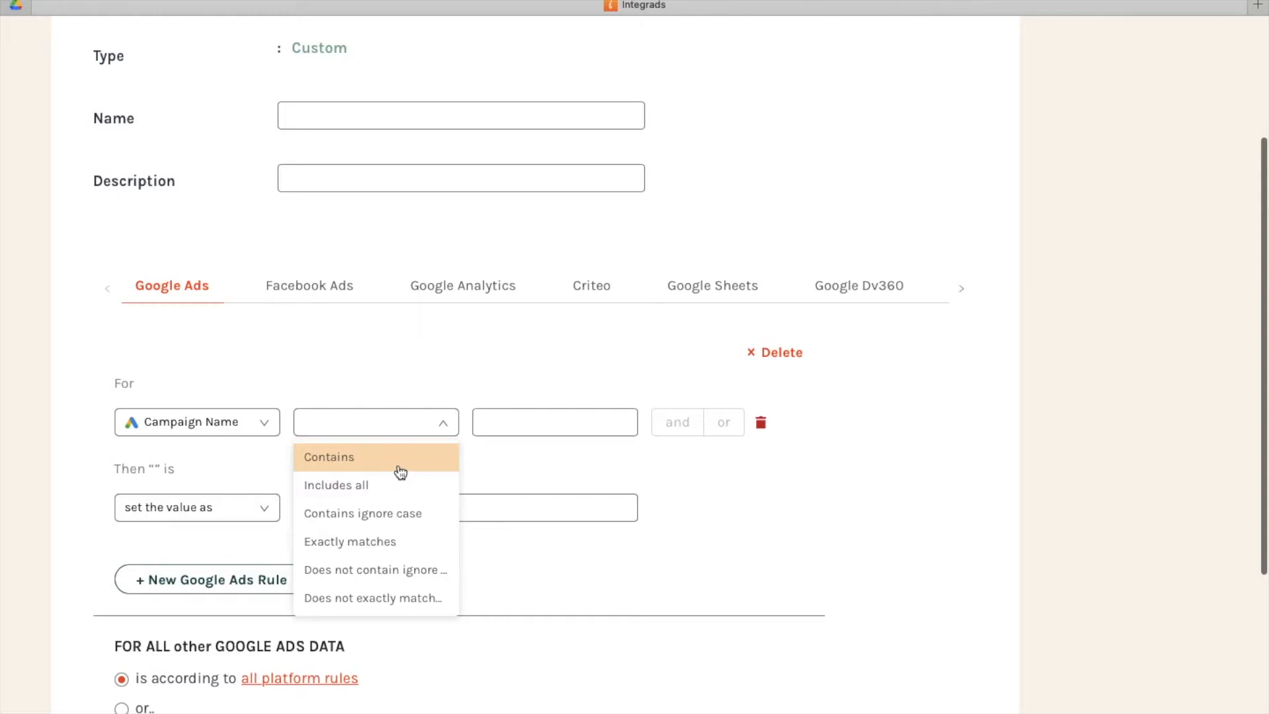
{"action": "left_click", "coordinate": [399, 471]}
{"action": "left_click", "coordinate": [515, 430]}
{"action": "type", "text": "shoes"}
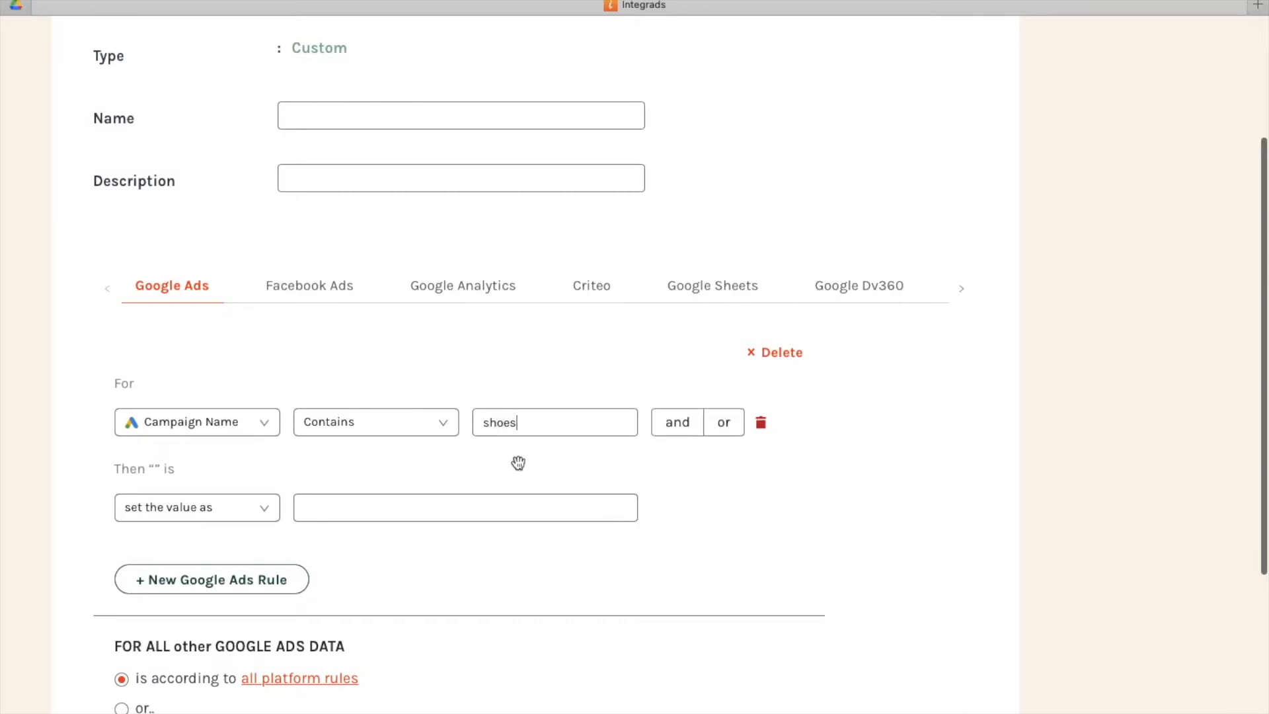
Have the first Google Ads rule set the value as "all shoes".
{"action": "left_click", "coordinate": [490, 506]}
{"action": "left_click", "coordinate": [267, 512]}
{"action": "left_click", "coordinate": [255, 546]}
{"action": "left_click", "coordinate": [323, 506]}
{"action": "type", "text": "shoes"}
{"action": "scroll", "coordinate": [396, 549], "scroll_direction": "down", "scroll_amount": 2}
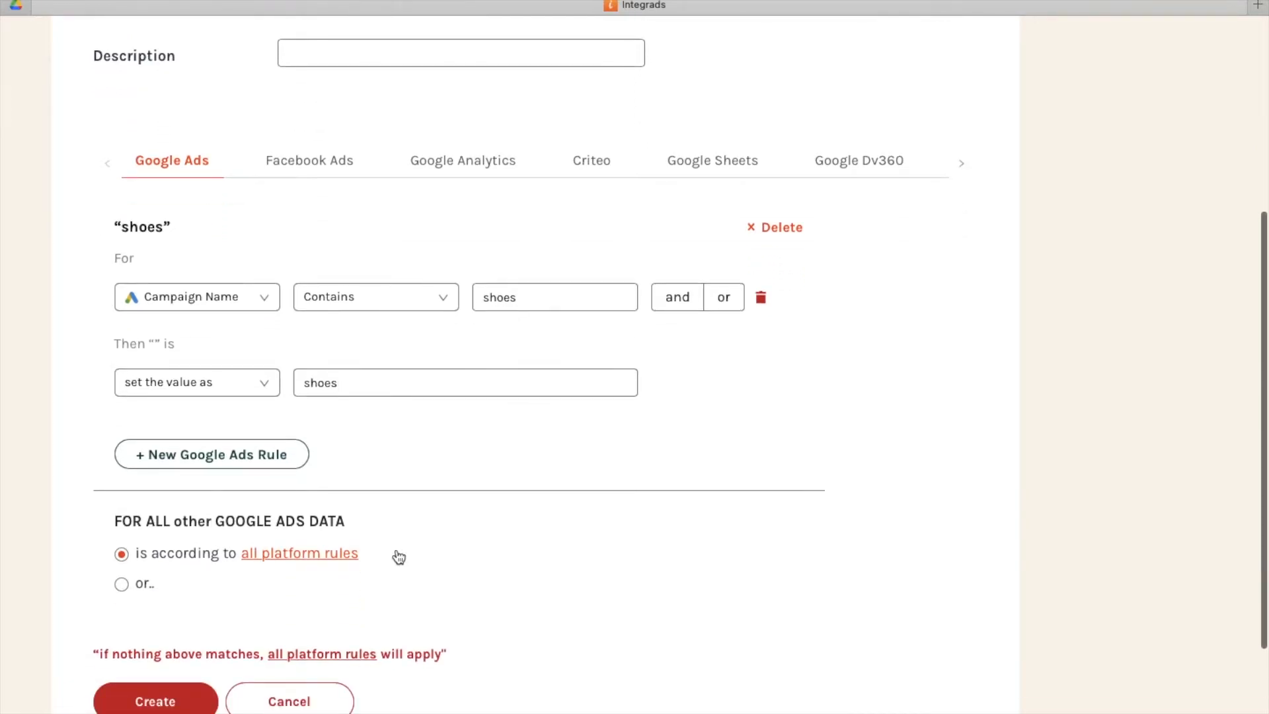
{"action": "scroll", "coordinate": [398, 557], "scroll_direction": "up", "scroll_amount": 1}
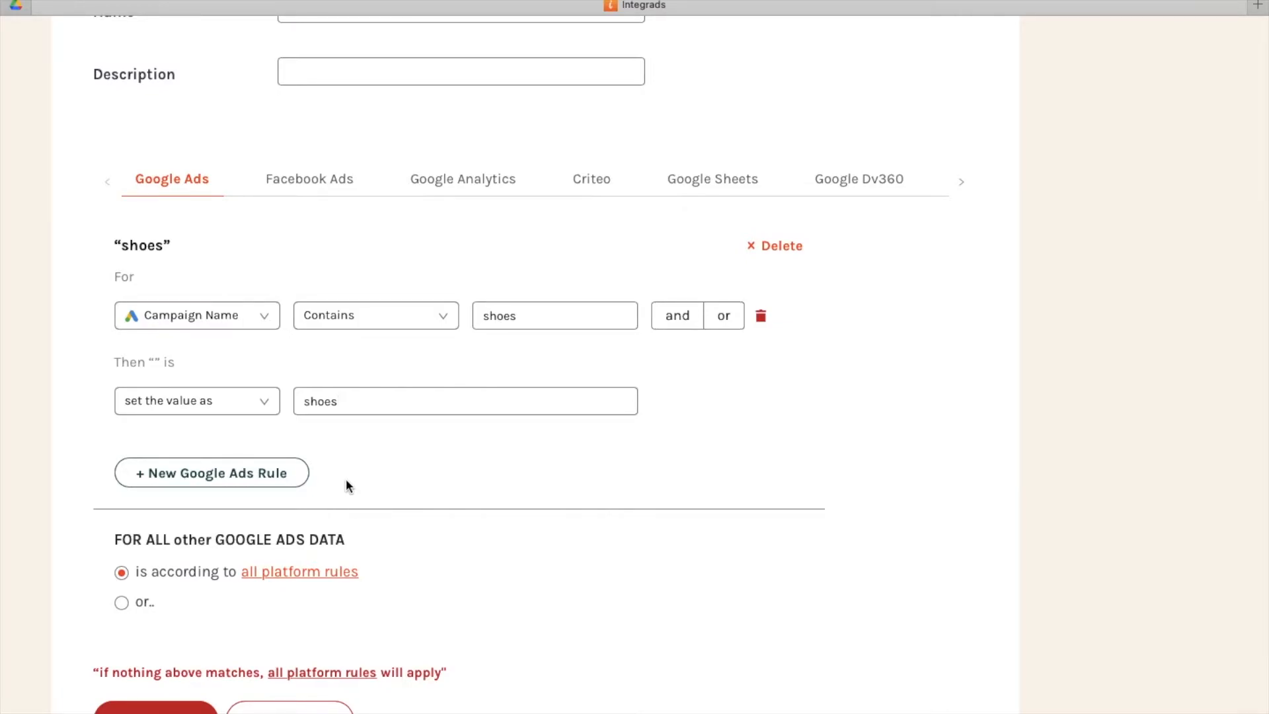
{"action": "left_click", "coordinate": [303, 401]}
{"action": "type", "text": "all"}
Add a second Google Ads rule with the condition Campaign Name, Contains ignore case, "nu".
{"action": "left_click", "coordinate": [276, 472]}
{"action": "scroll", "coordinate": [281, 478], "scroll_direction": "down", "scroll_amount": 3}
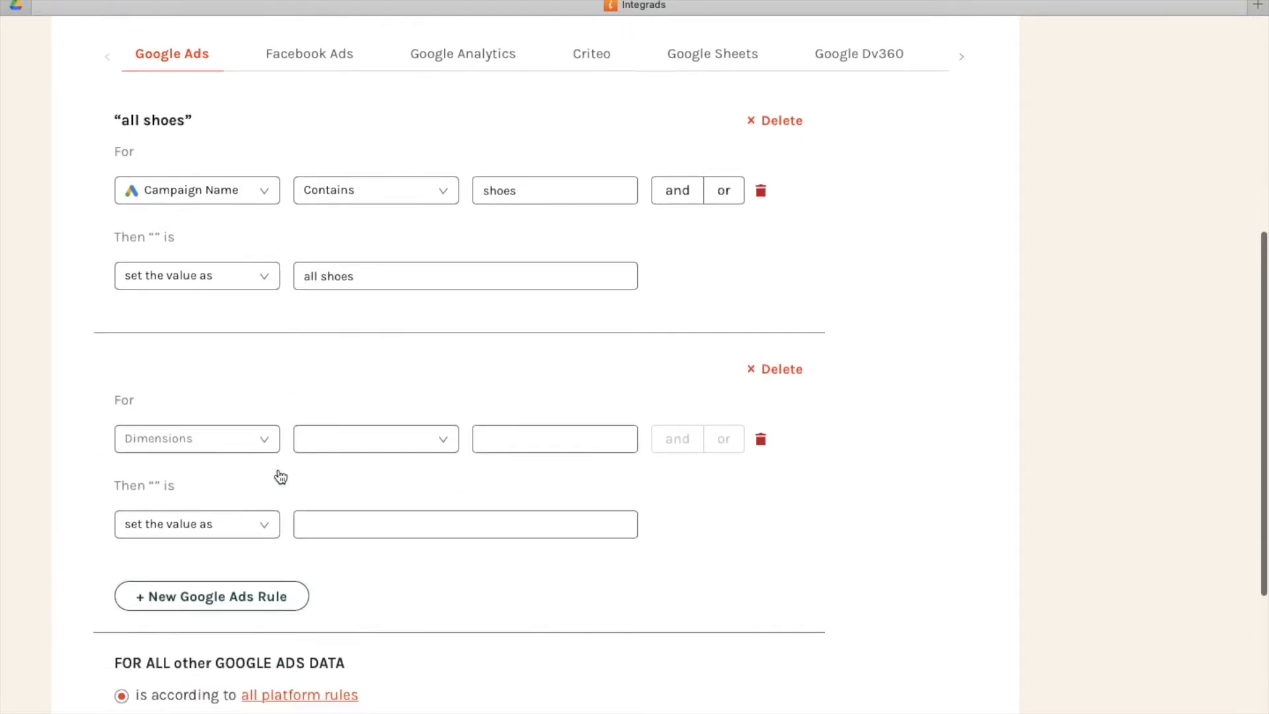
{"action": "left_click", "coordinate": [224, 423]}
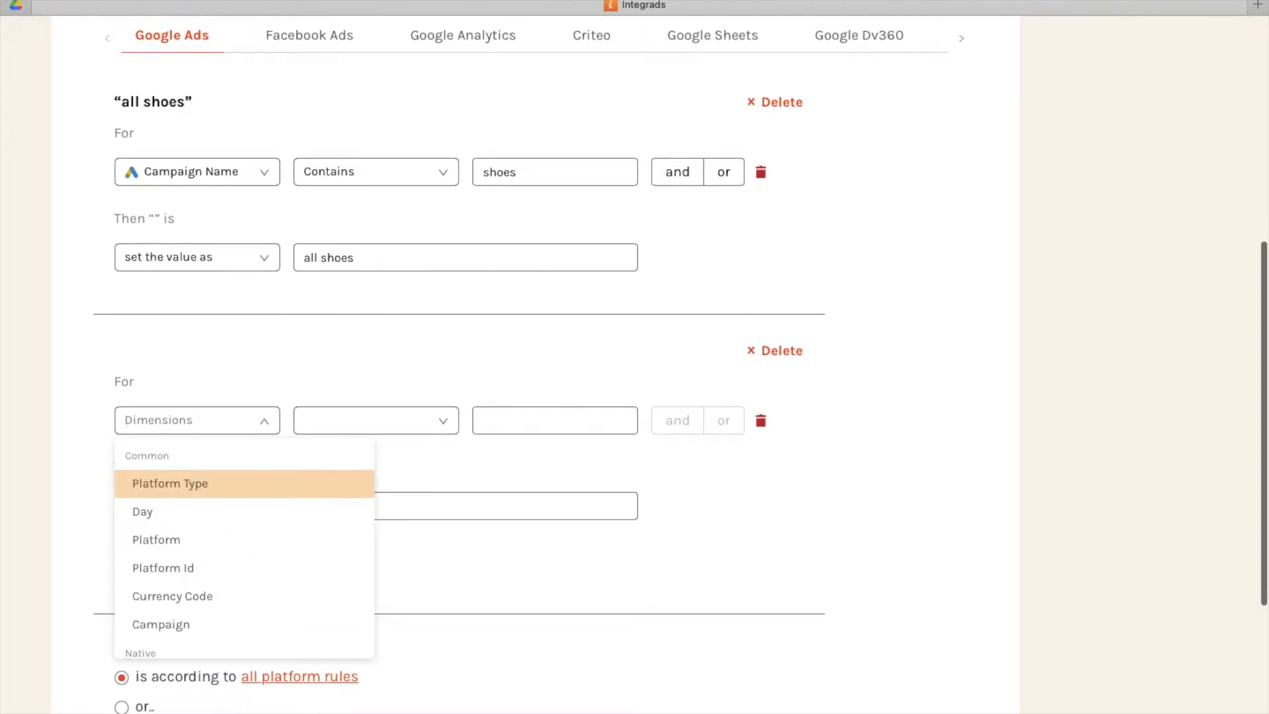
{"action": "type", "text": "campa"}
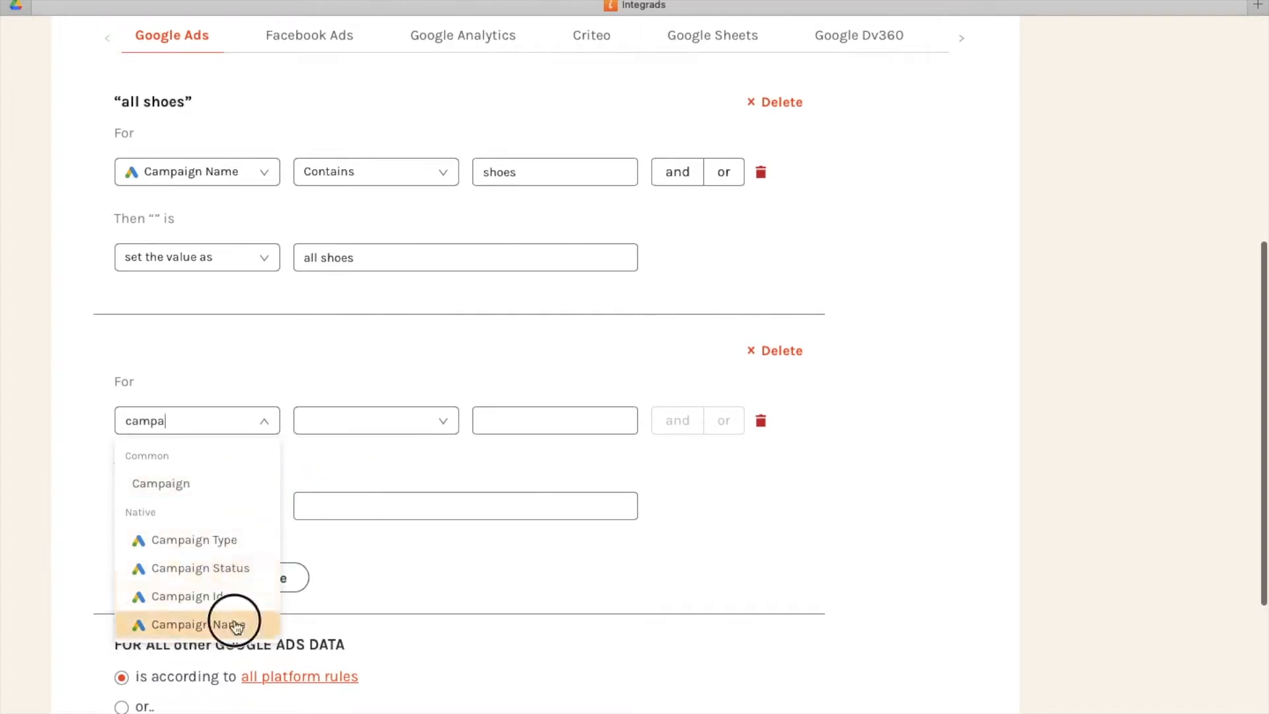
{"action": "left_click", "coordinate": [235, 621]}
{"action": "left_click", "coordinate": [382, 423]}
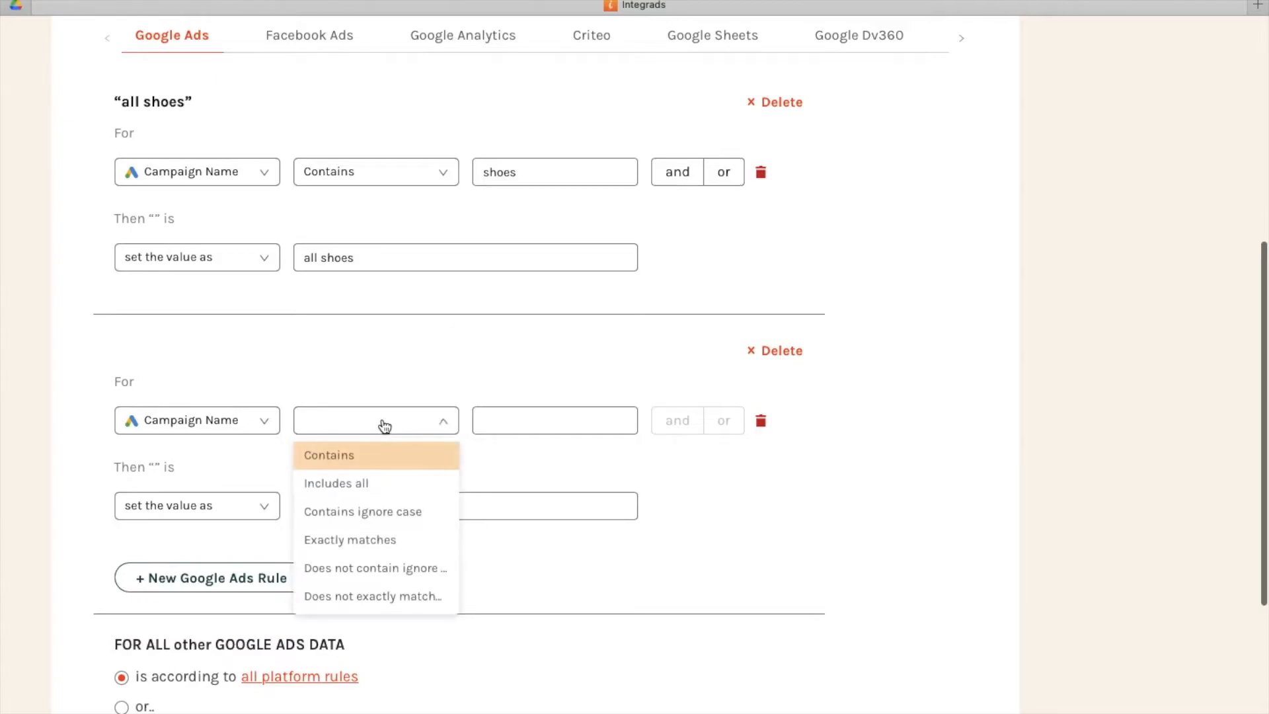
{"action": "left_click", "coordinate": [374, 514]}
{"action": "type", "text": "nu"}
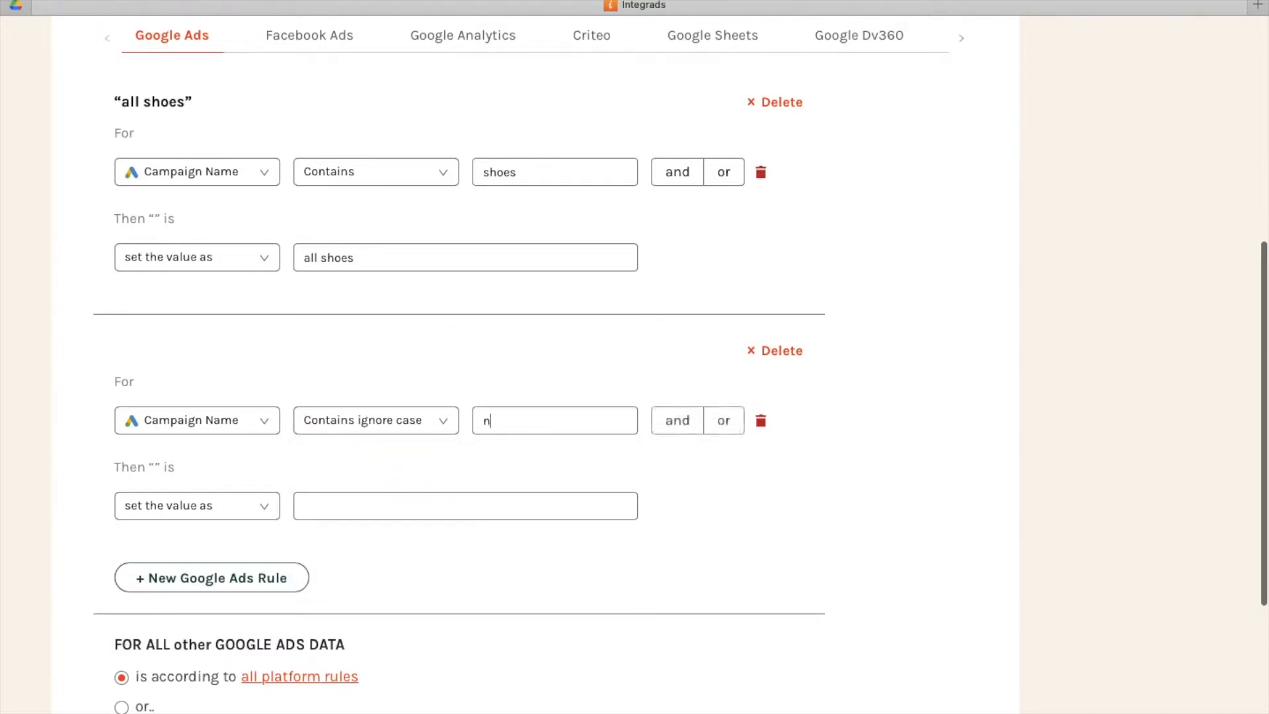
Have the second Google Ads rule set the value as "new user".
{"action": "left_click", "coordinate": [473, 507]}
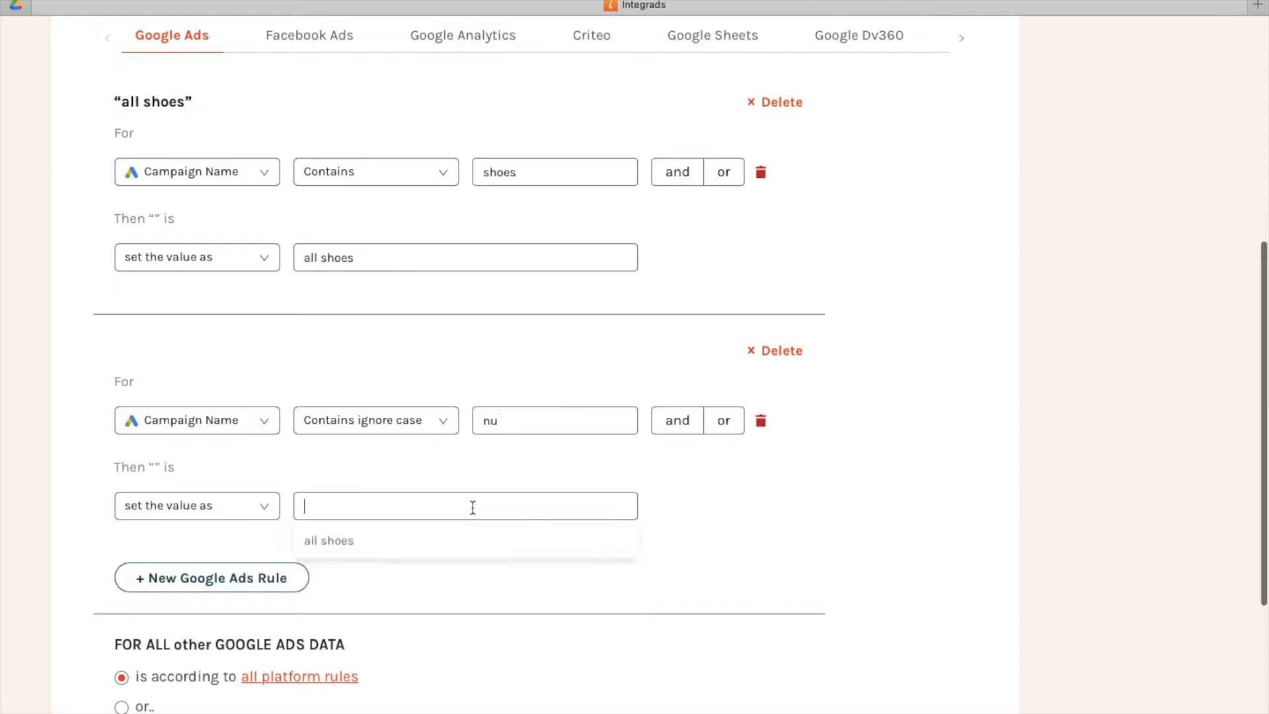
{"action": "type", "text": "new user"}
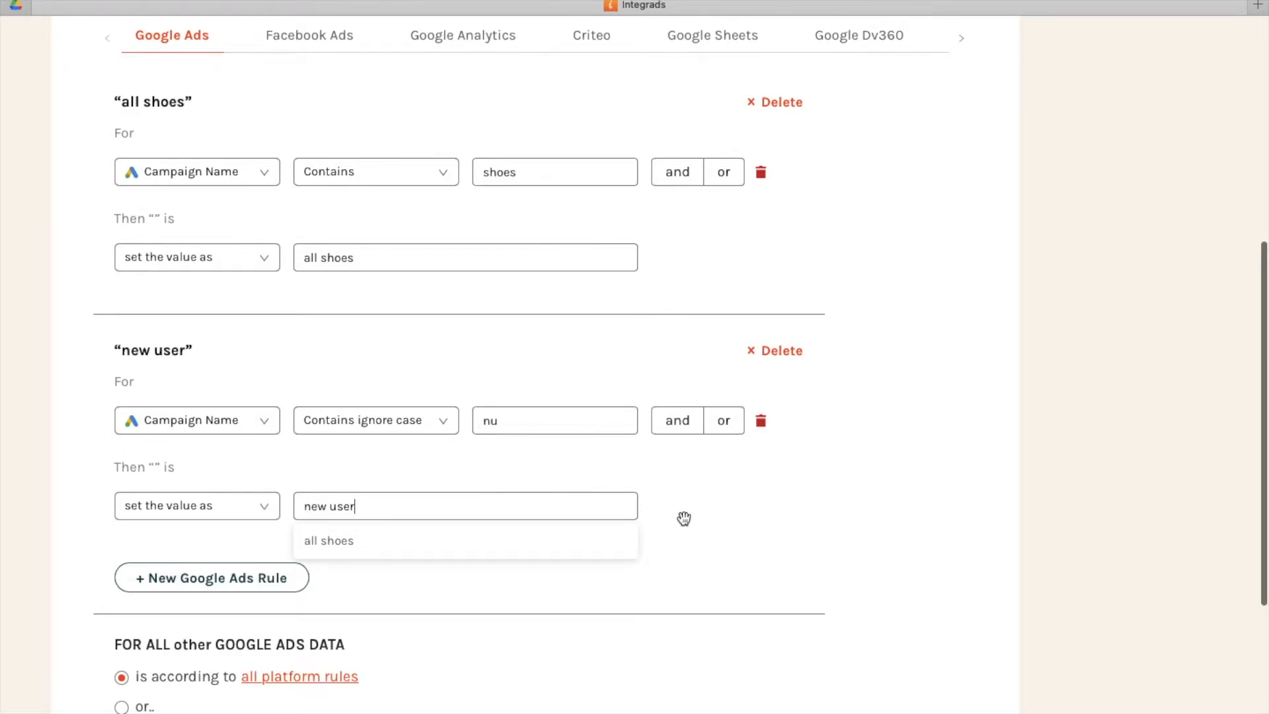
For all other Google Ads data, override the all platform rules and set the value as "the rest".
{"action": "scroll", "coordinate": [684, 519], "scroll_direction": "down", "scroll_amount": 2}
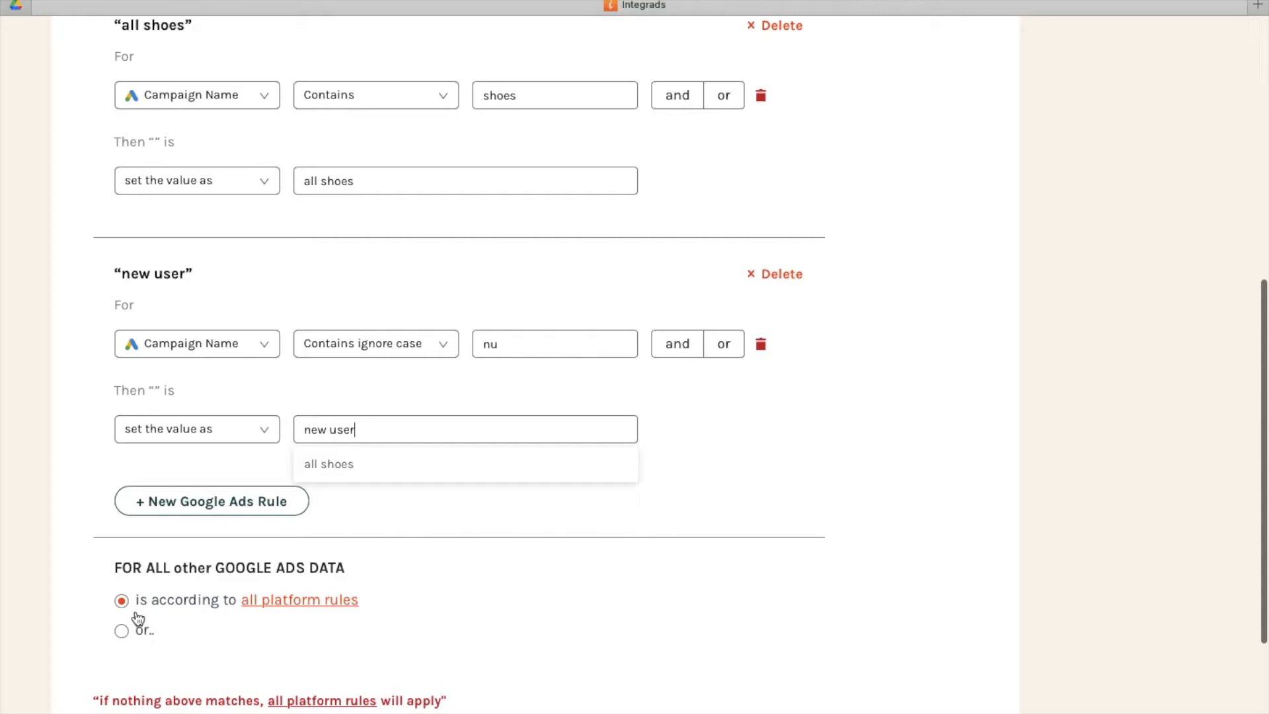
{"action": "scroll", "coordinate": [139, 621], "scroll_direction": "down", "scroll_amount": 1}
{"action": "left_click", "coordinate": [122, 598]}
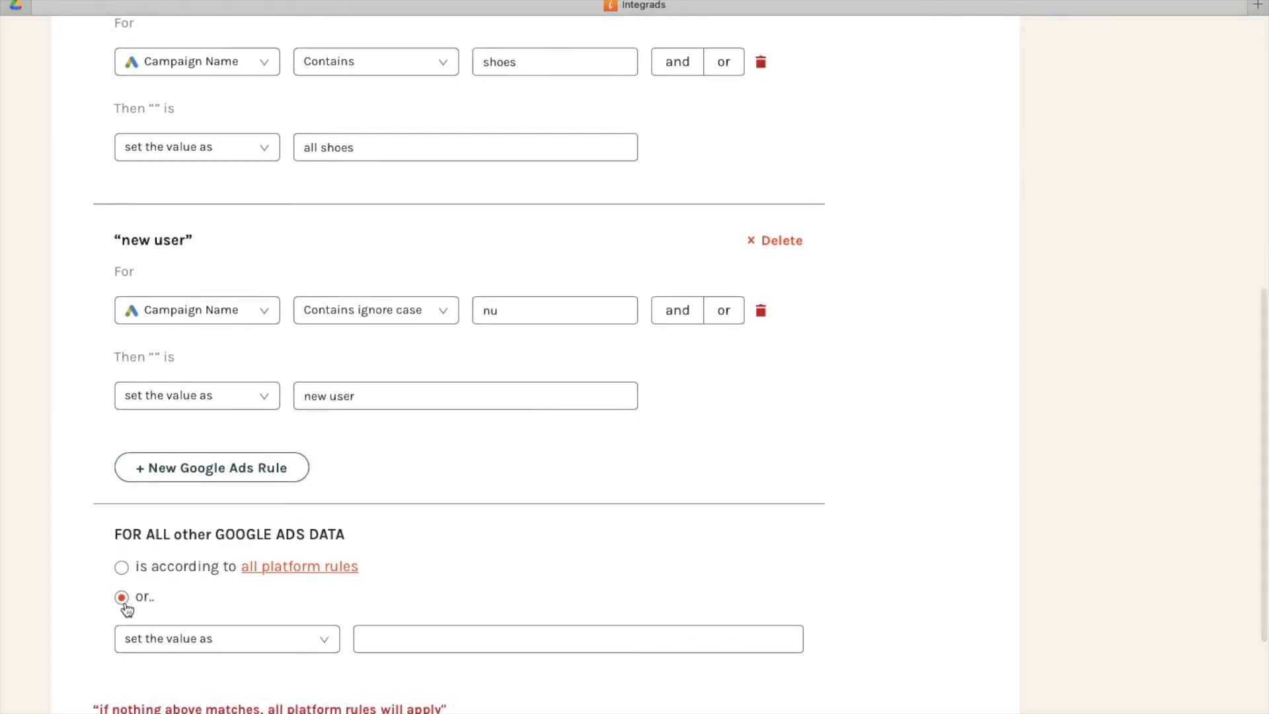
{"action": "scroll", "coordinate": [410, 595], "scroll_direction": "down", "scroll_amount": 1}
{"action": "left_click", "coordinate": [473, 612]}
{"action": "type", "text": "th"}
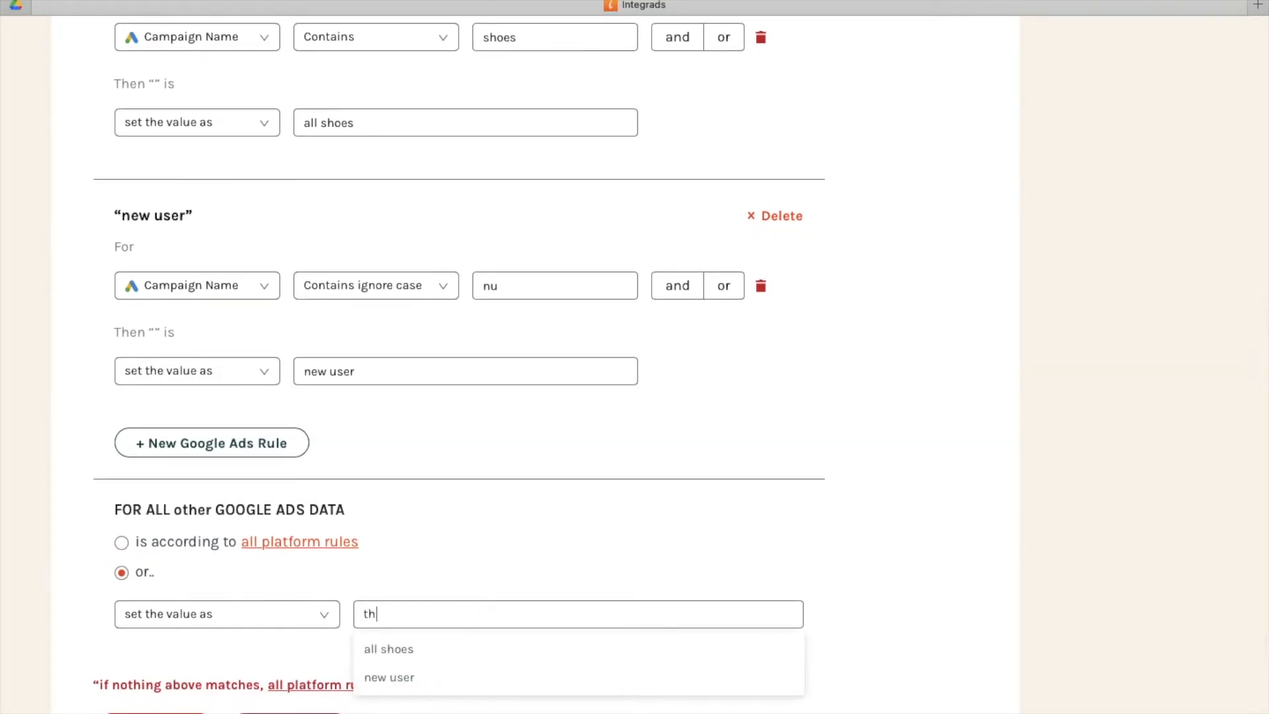
{"action": "type", "text": "e resu"}
Add a Facebook Ads rule with the condition Campaign Name, Contains ignore case, "shoes".
{"action": "scroll", "coordinate": [510, 539], "scroll_direction": "up", "scroll_amount": 4}
{"action": "left_click", "coordinate": [330, 157]}
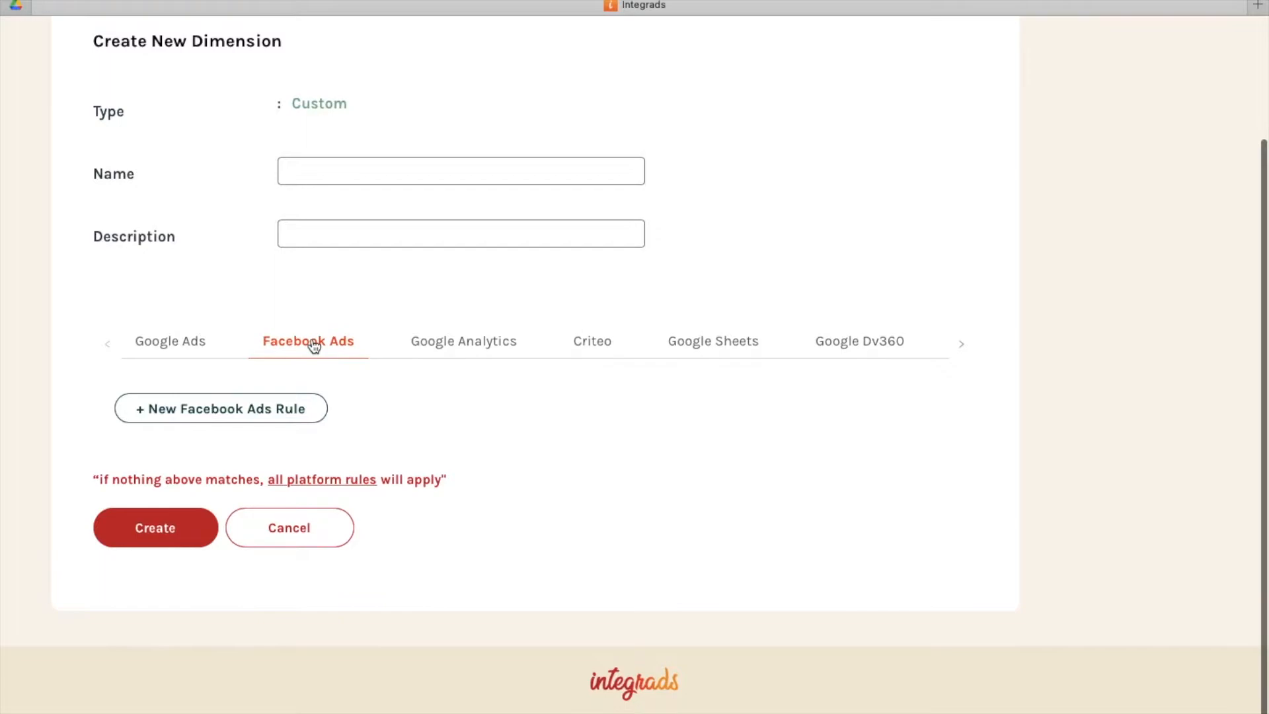
{"action": "left_click", "coordinate": [255, 410]}
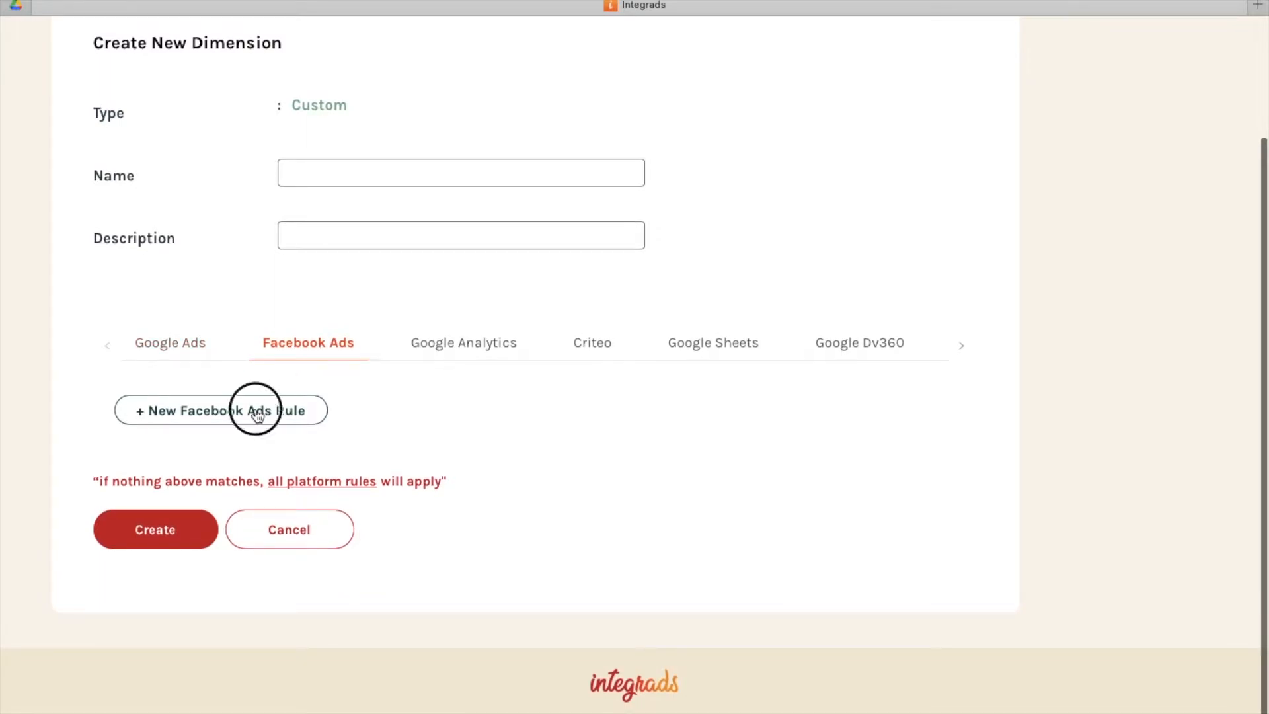
{"action": "left_click", "coordinate": [241, 486]}
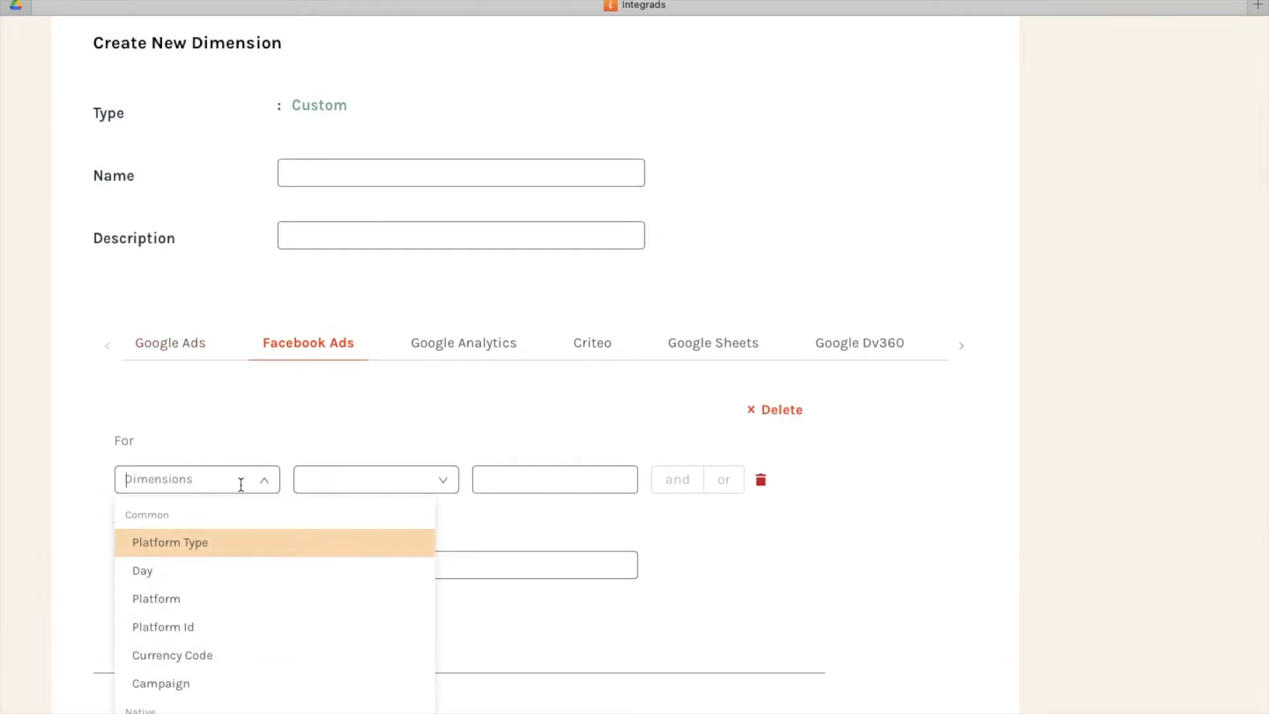
{"action": "type", "text": "camp"}
{"action": "left_click", "coordinate": [238, 626]}
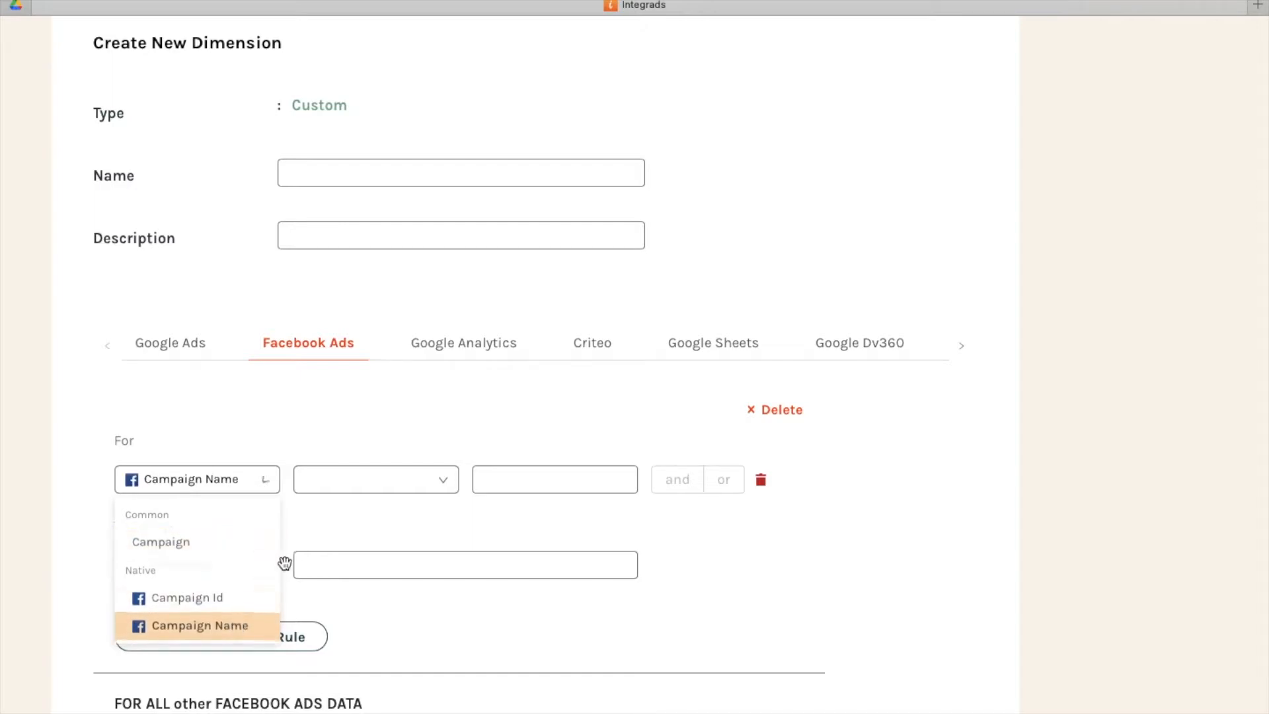
{"action": "left_click", "coordinate": [354, 482]}
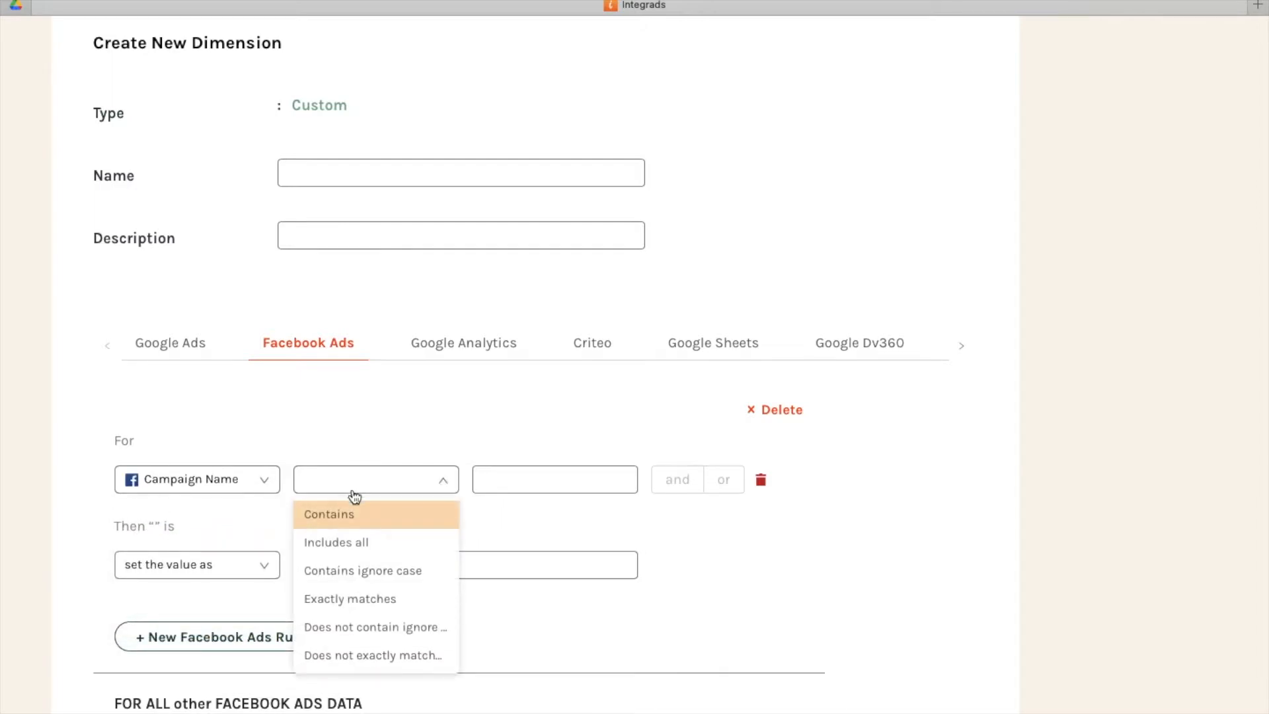
{"action": "left_click", "coordinate": [360, 571]}
{"action": "type", "text": "shoes"}
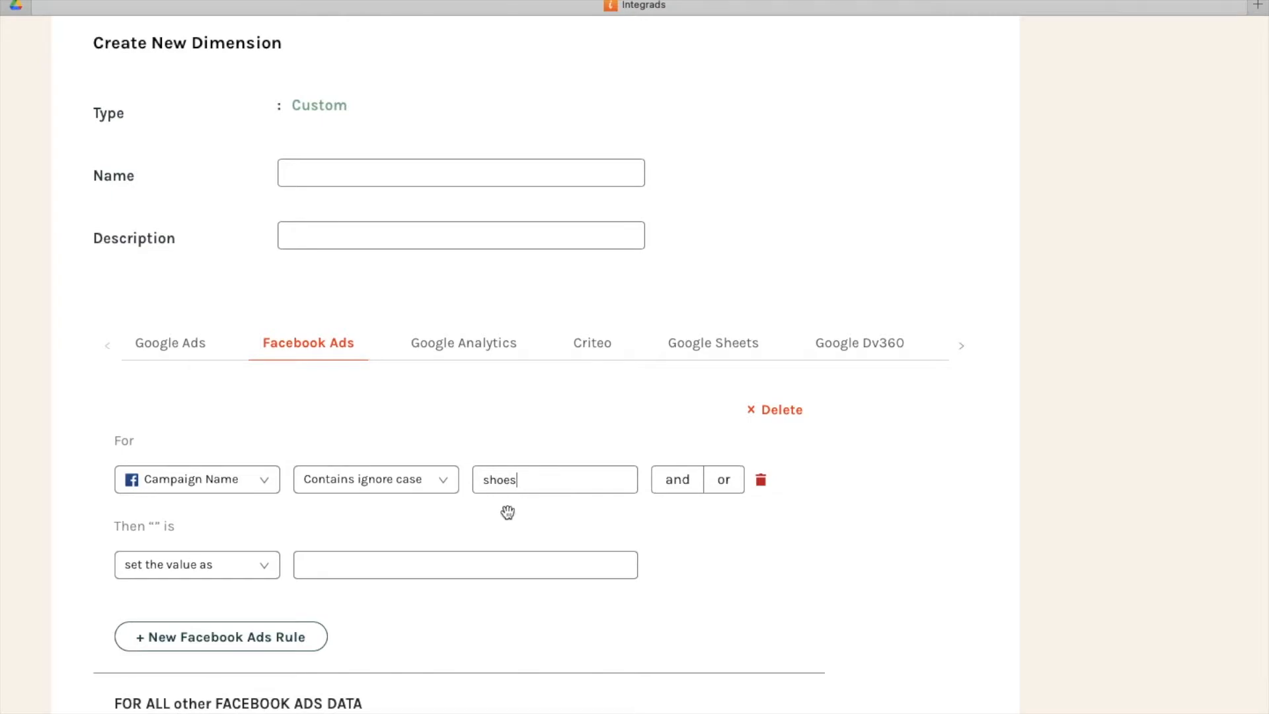
Have the Facebook Ads rule set the value to the existing "all shoes" value.
{"action": "left_click", "coordinate": [510, 566]}
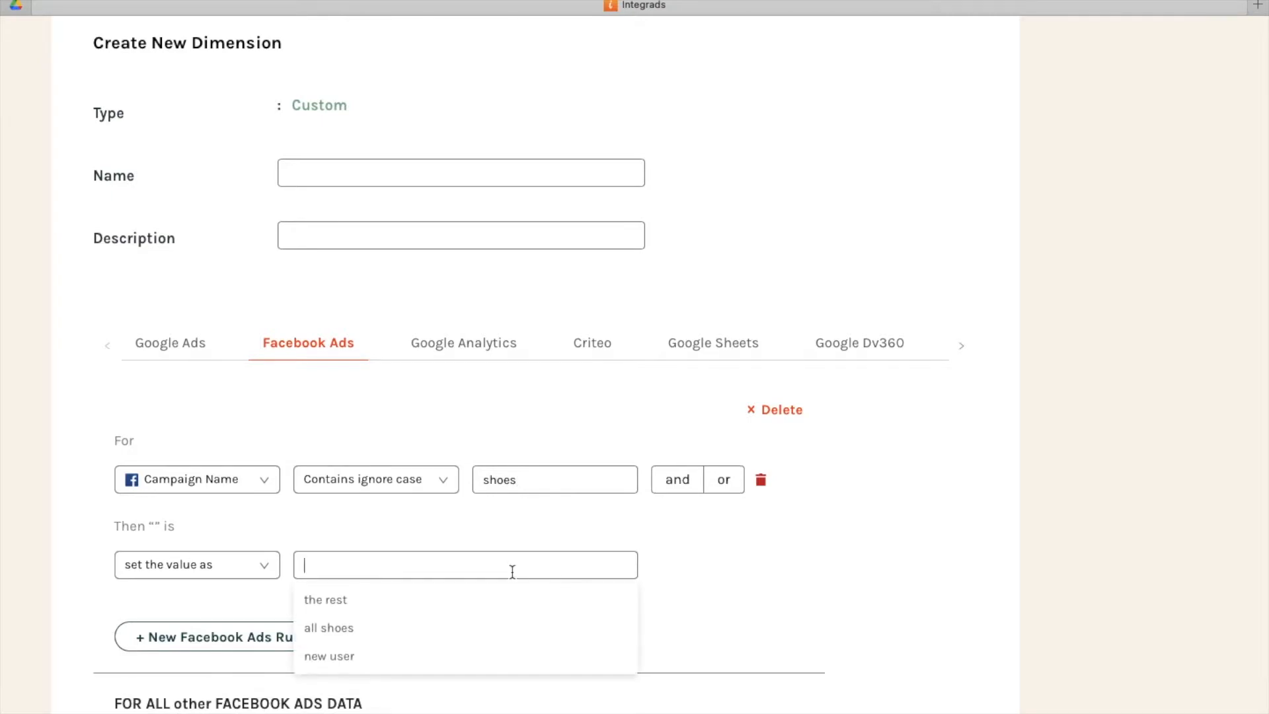
{"action": "left_click", "coordinate": [427, 631]}
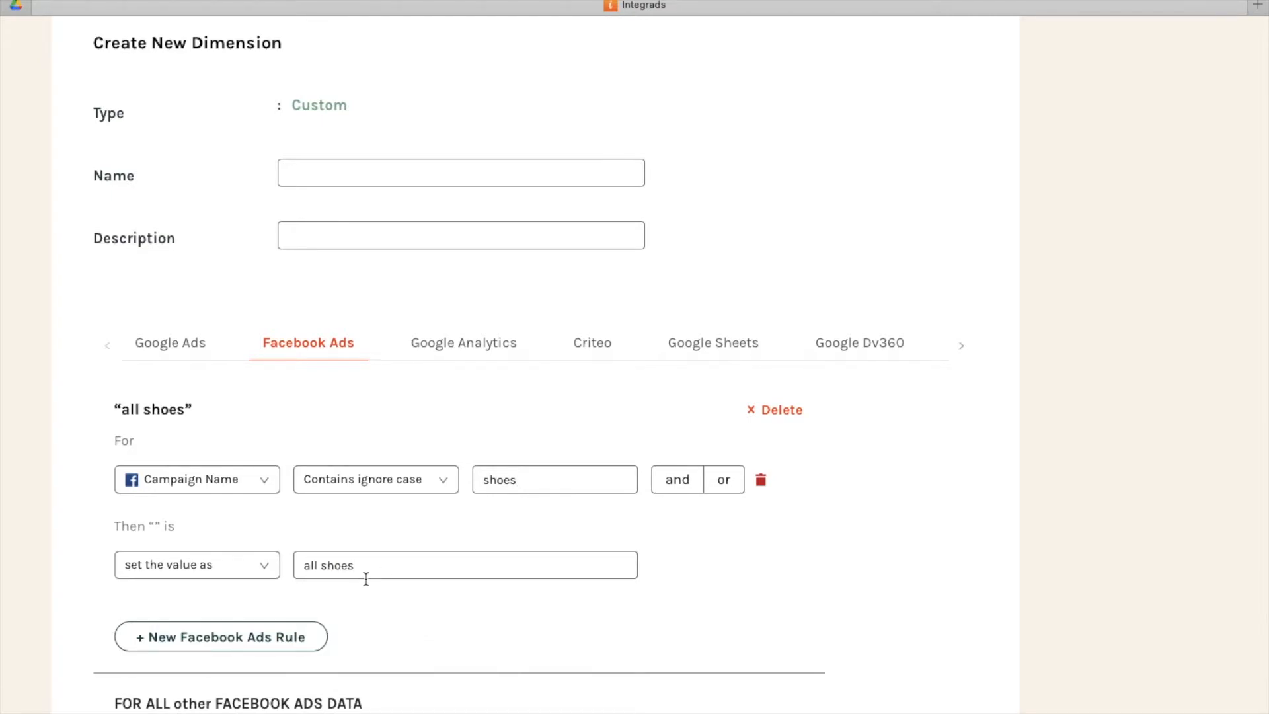
{"action": "scroll", "coordinate": [369, 617], "scroll_direction": "down", "scroll_amount": 1}
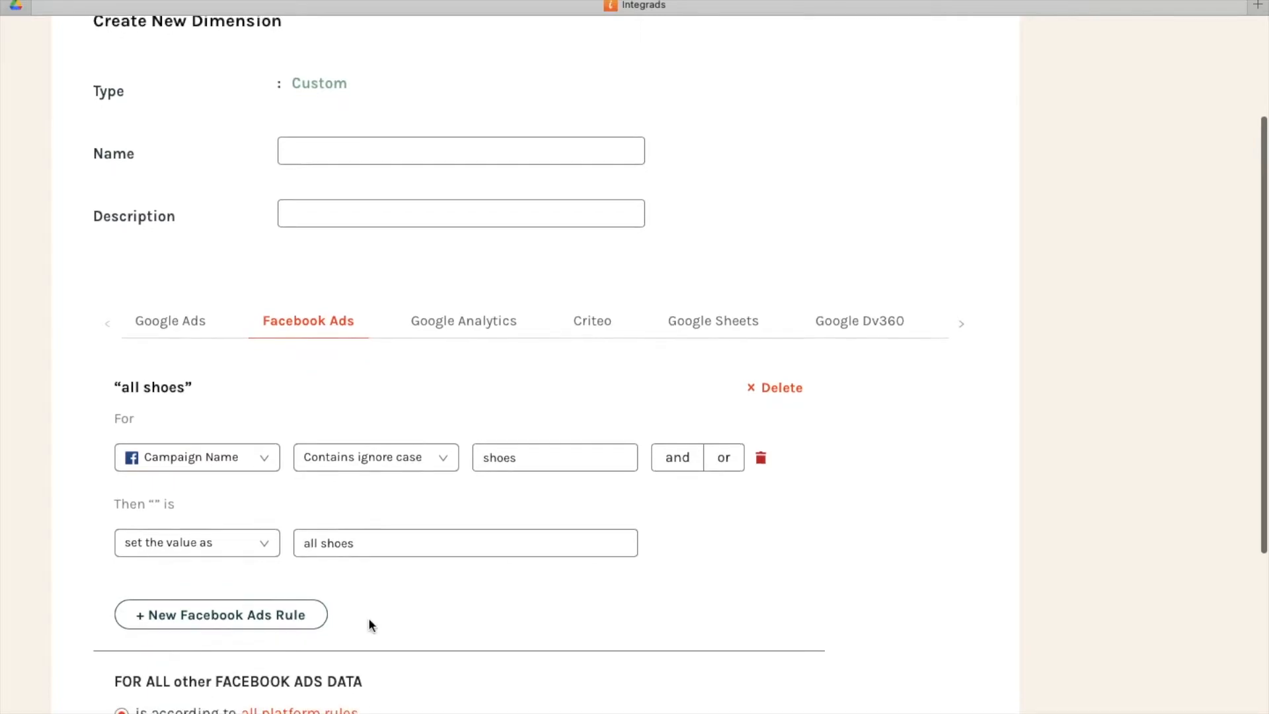
Add a Google Analytics rule based on the native Campaign dimension.
{"action": "scroll", "coordinate": [369, 623], "scroll_direction": "up", "scroll_amount": 3}
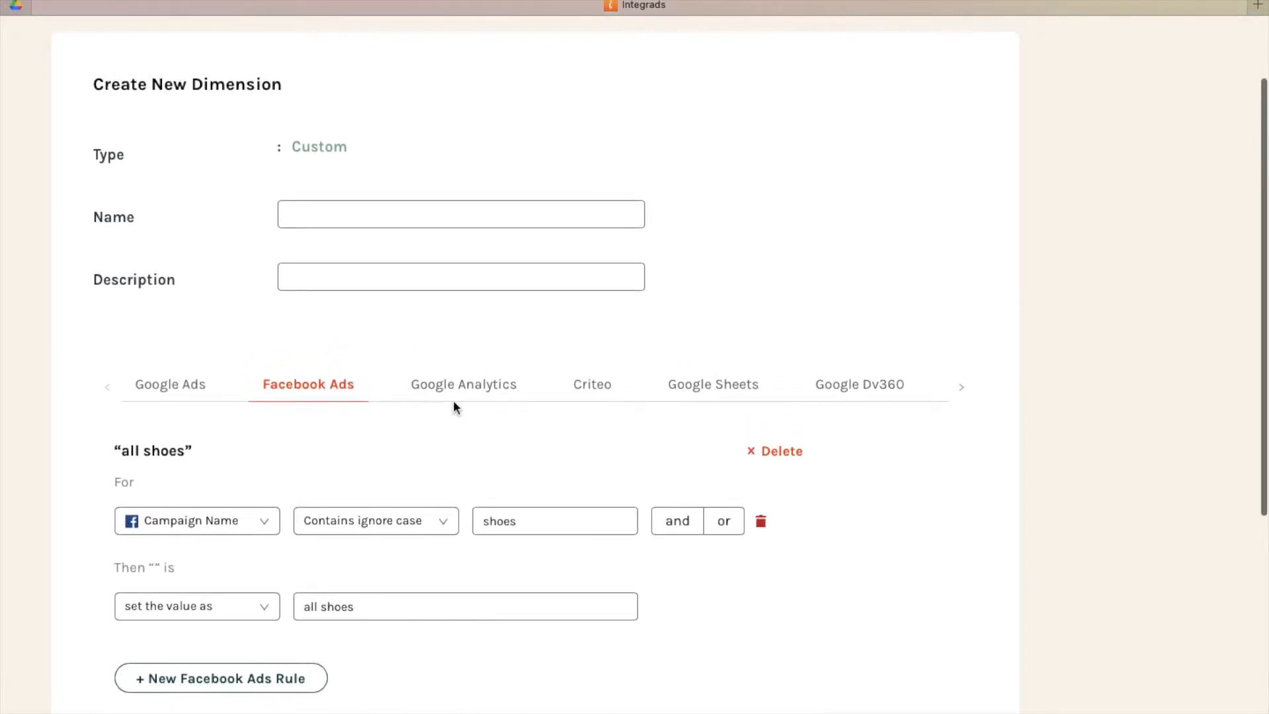
{"action": "left_click", "coordinate": [453, 394]}
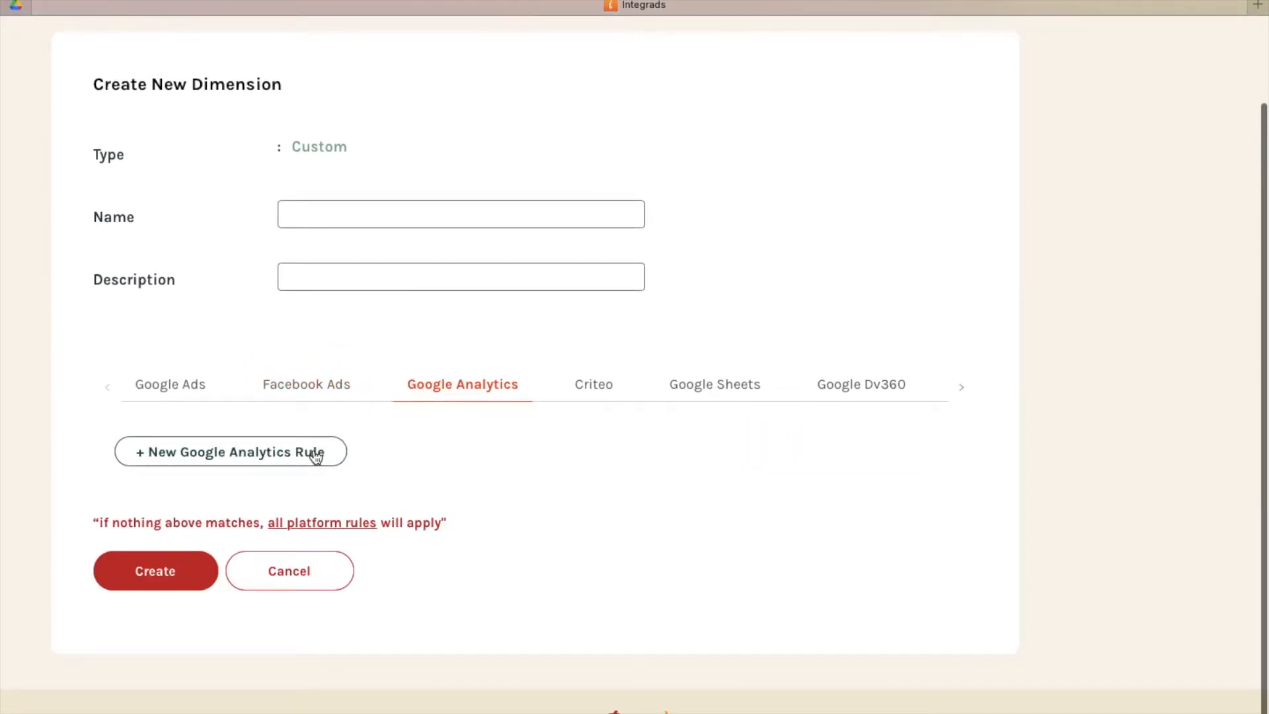
{"action": "left_click", "coordinate": [316, 456]}
{"action": "scroll", "coordinate": [284, 456], "scroll_direction": "down", "scroll_amount": 3}
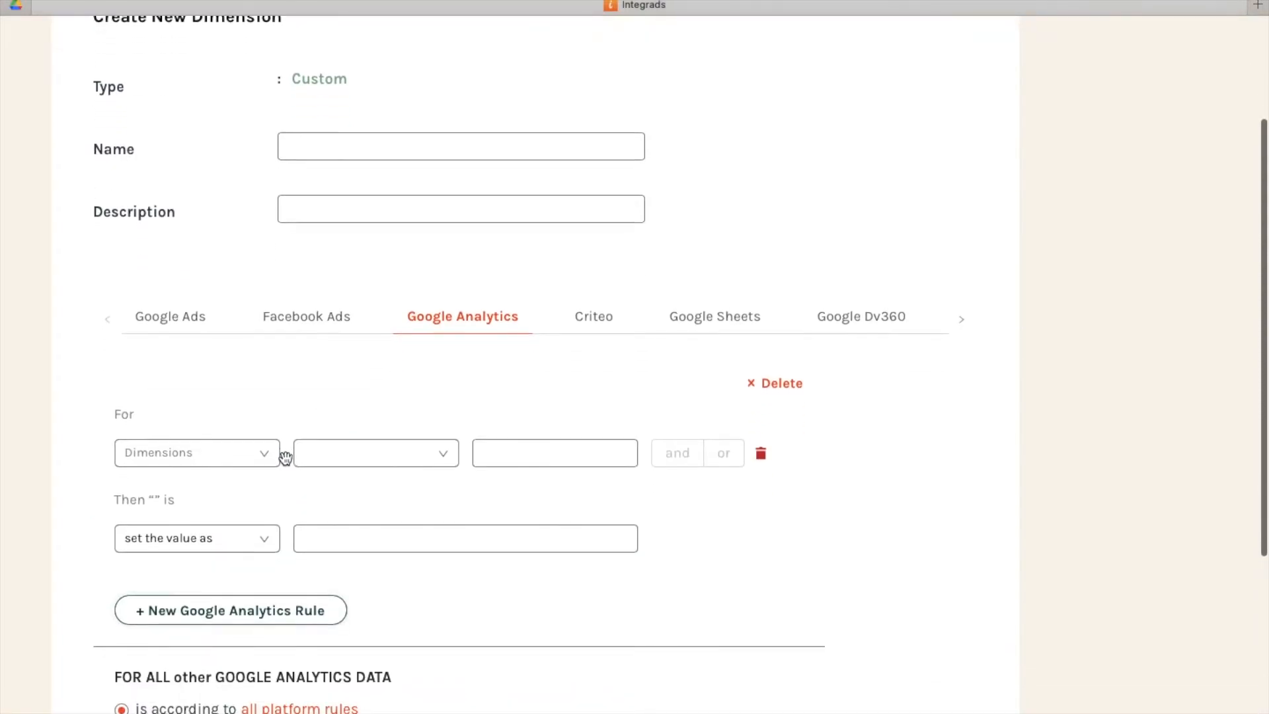
{"action": "left_click", "coordinate": [246, 458]}
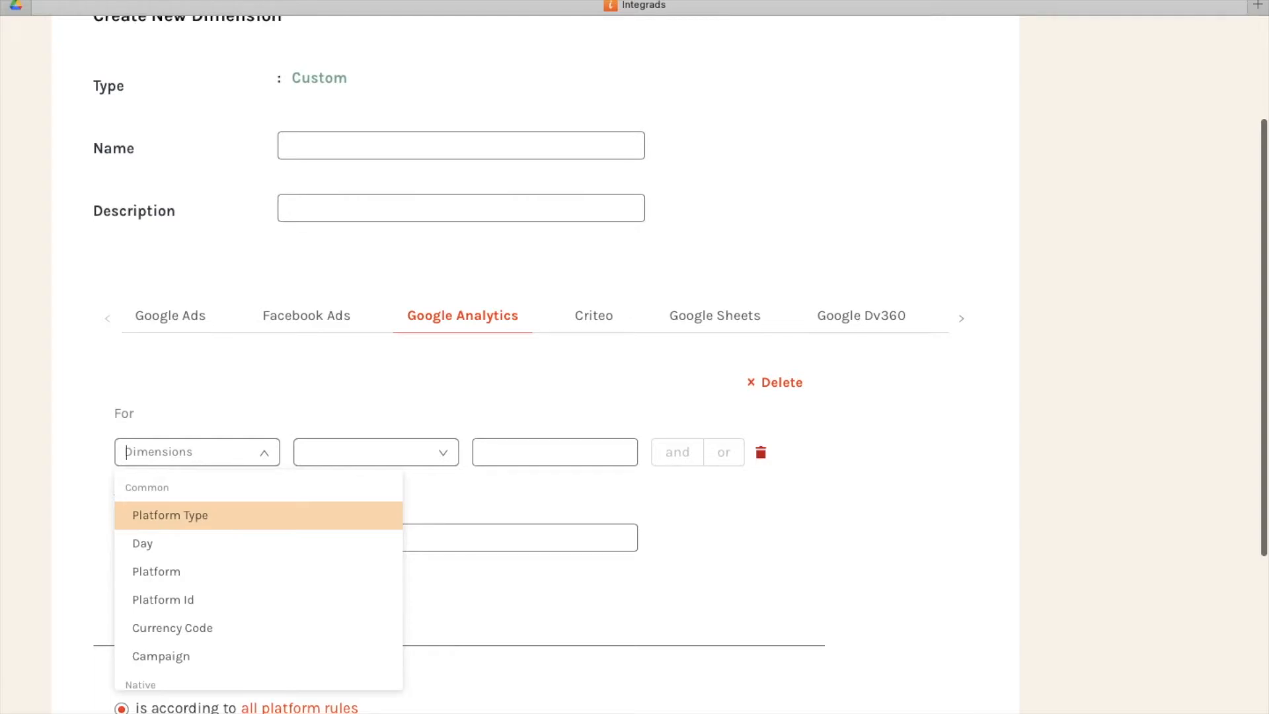
{"action": "type", "text": "campa"}
{"action": "scroll", "coordinate": [238, 608], "scroll_direction": "down", "scroll_amount": 1}
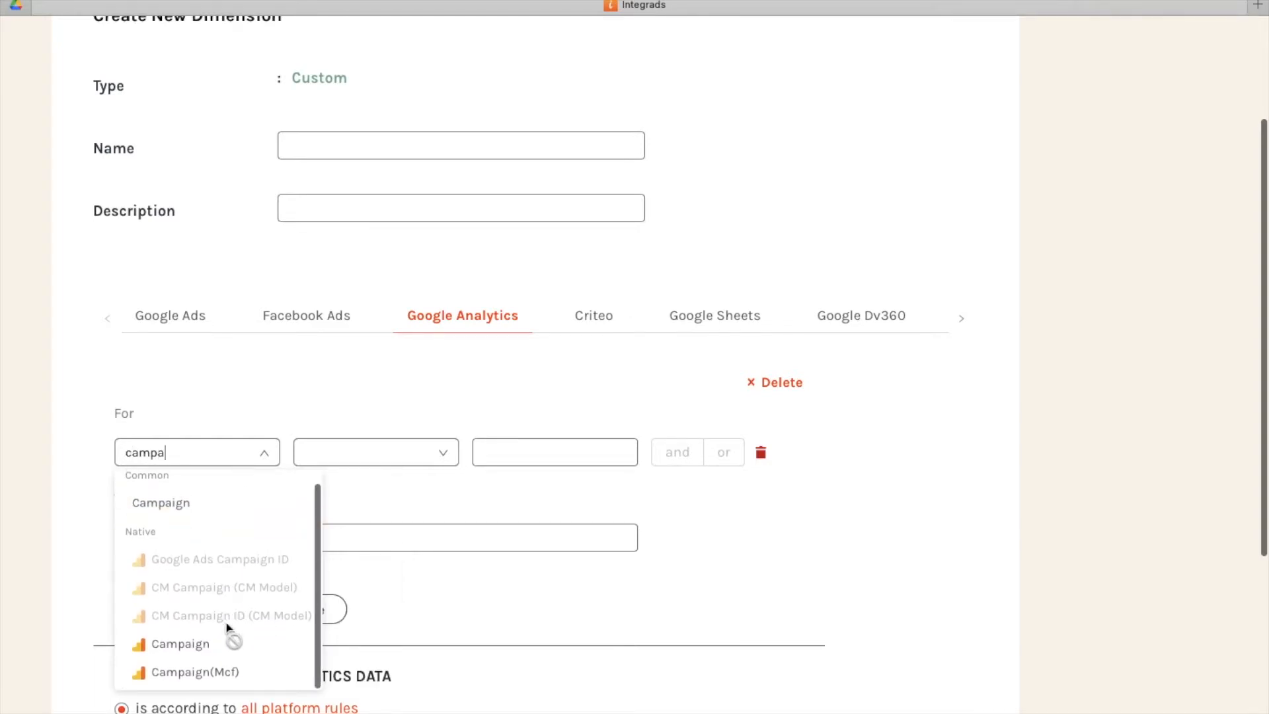
{"action": "left_click", "coordinate": [261, 654]}
Set the Campaign condition to Contains ignore case "shoes" and have the rule set the value as the existing "all shoes".
{"action": "left_click", "coordinate": [367, 463]}
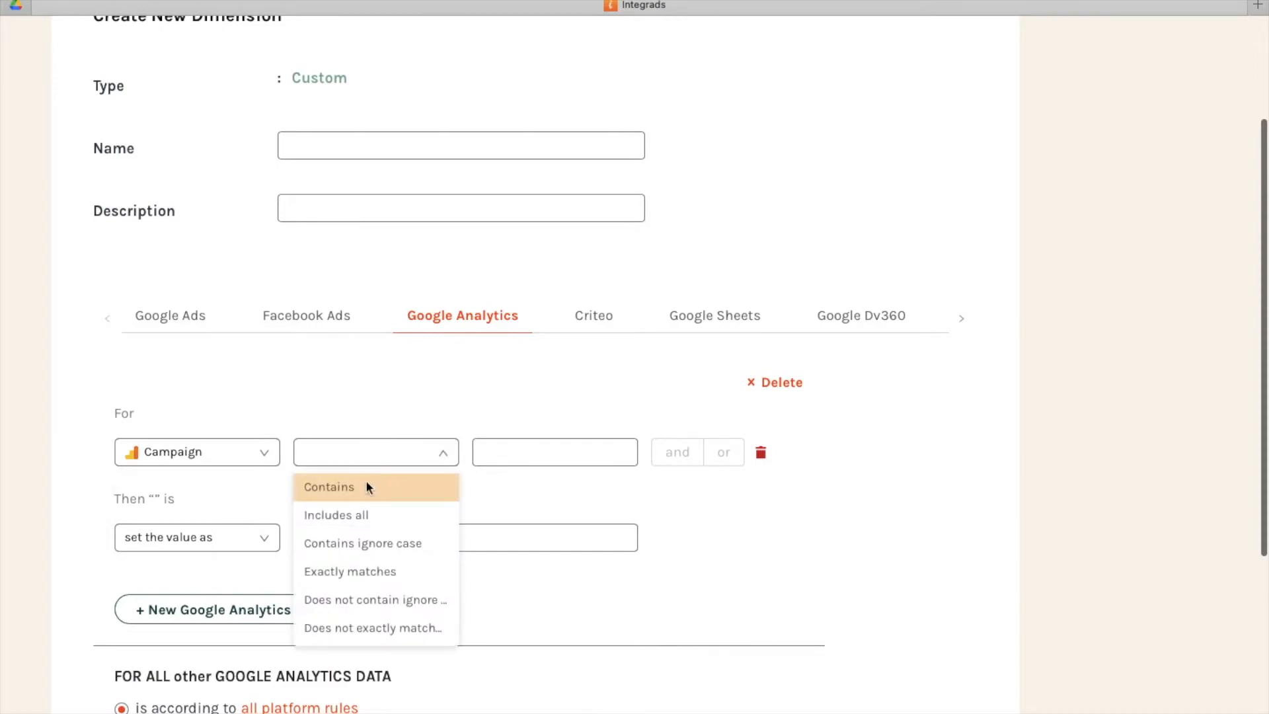
{"action": "left_click", "coordinate": [367, 543]}
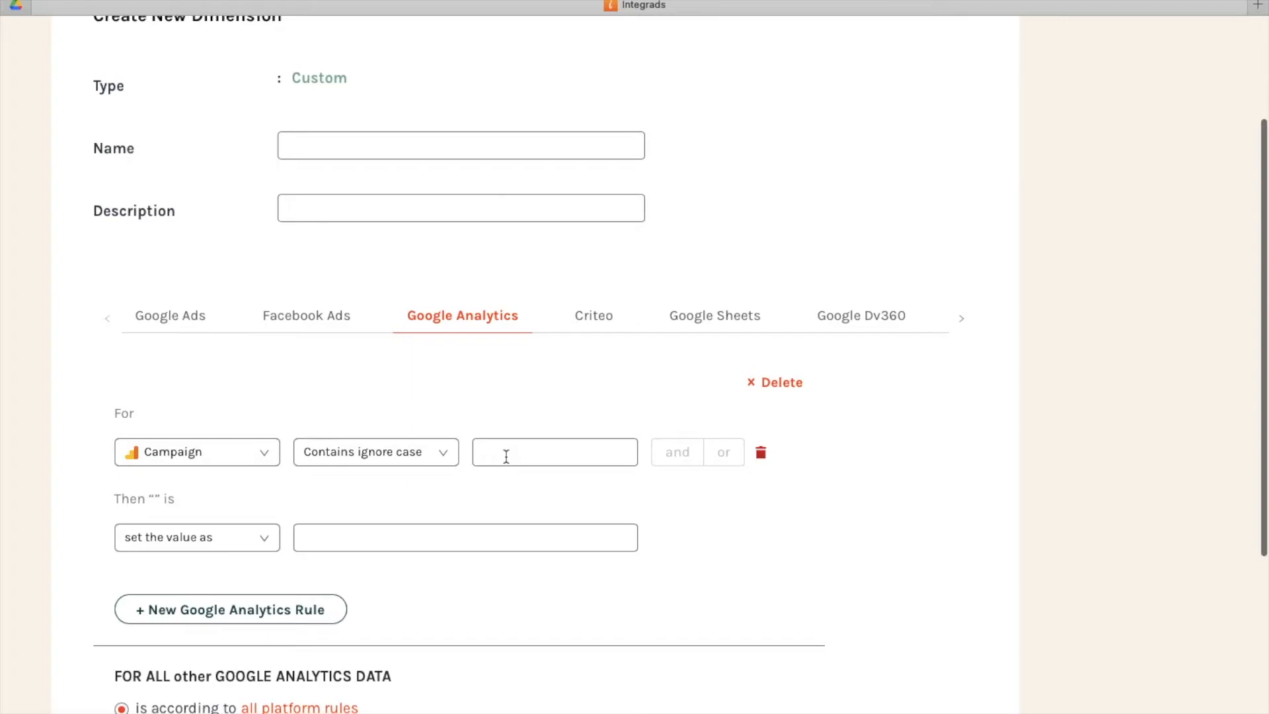
{"action": "type", "text": "shoes"}
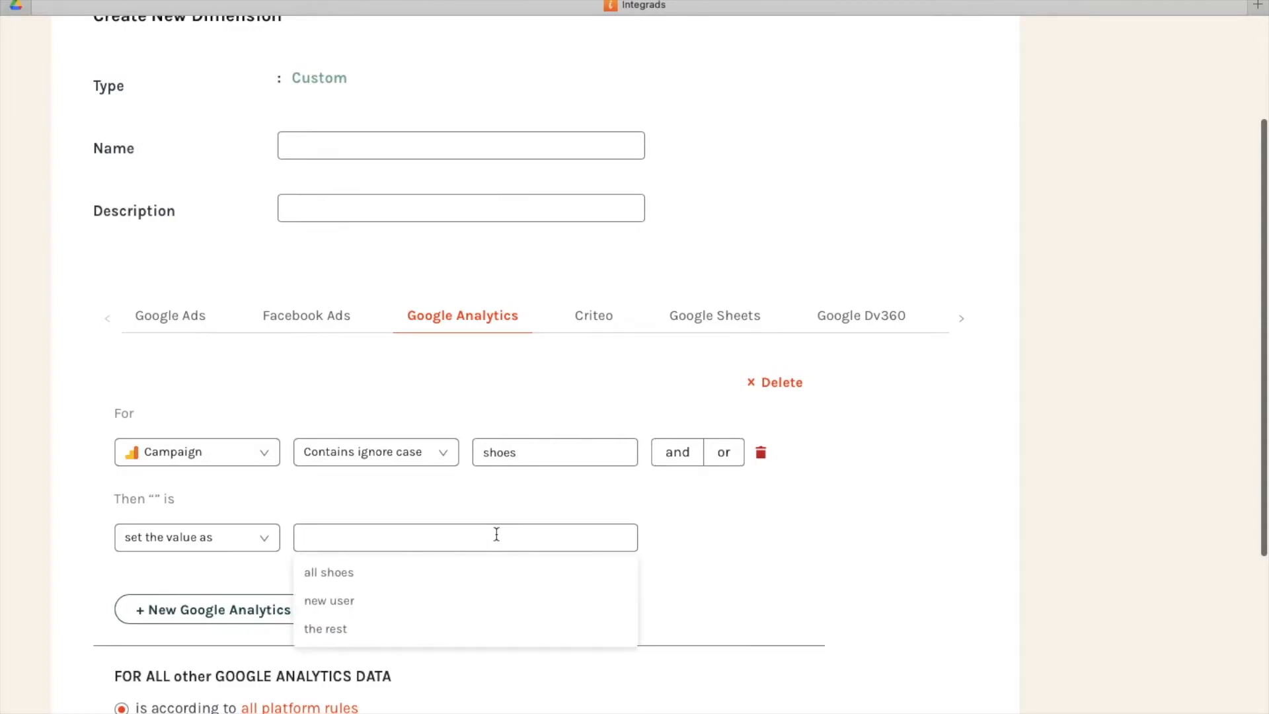
{"action": "left_click", "coordinate": [494, 572]}
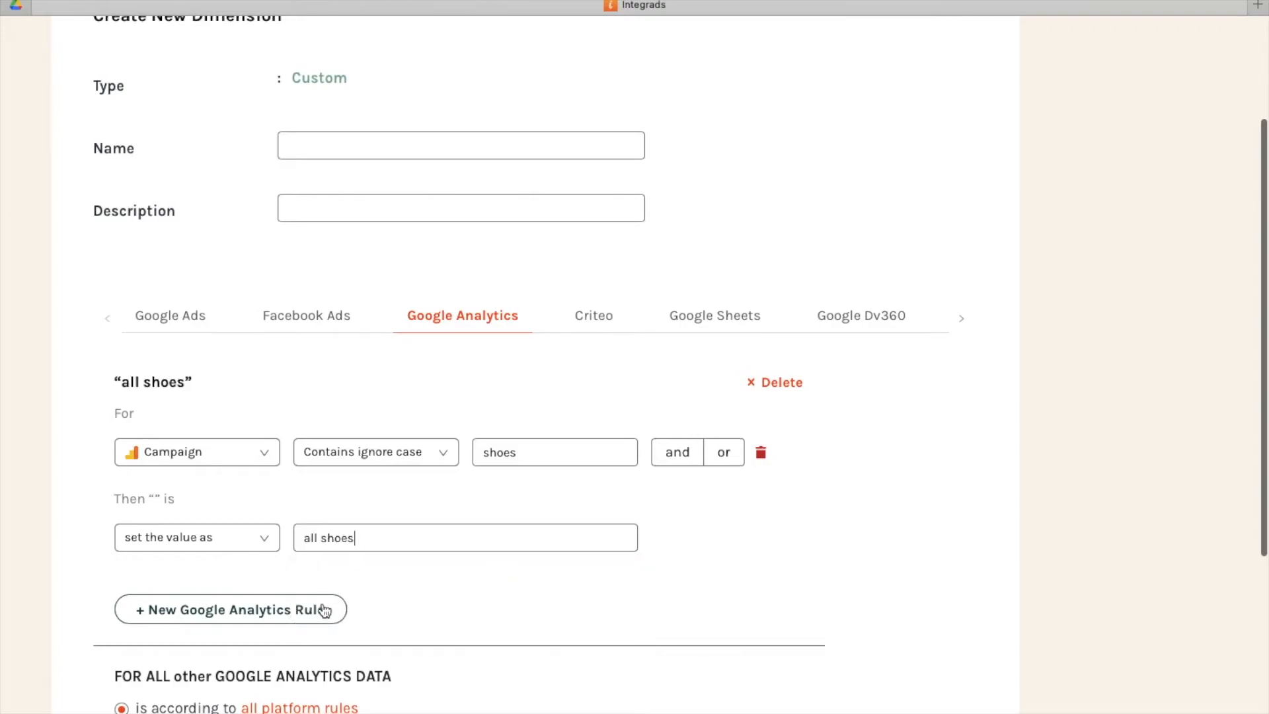
Add a second Google Analytics rule with the condition Product Category, Contains, "shoes".
{"action": "left_click", "coordinate": [268, 456]}
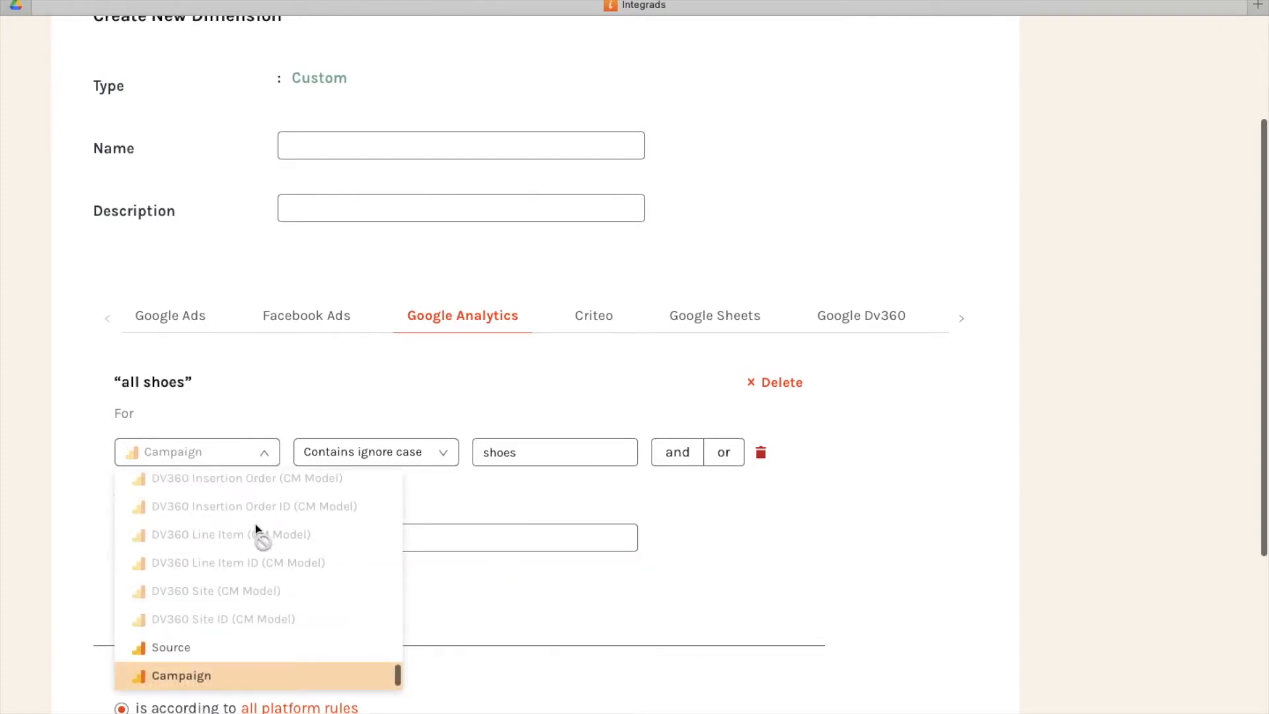
{"action": "scroll", "coordinate": [262, 537], "scroll_direction": "down", "scroll_amount": 3}
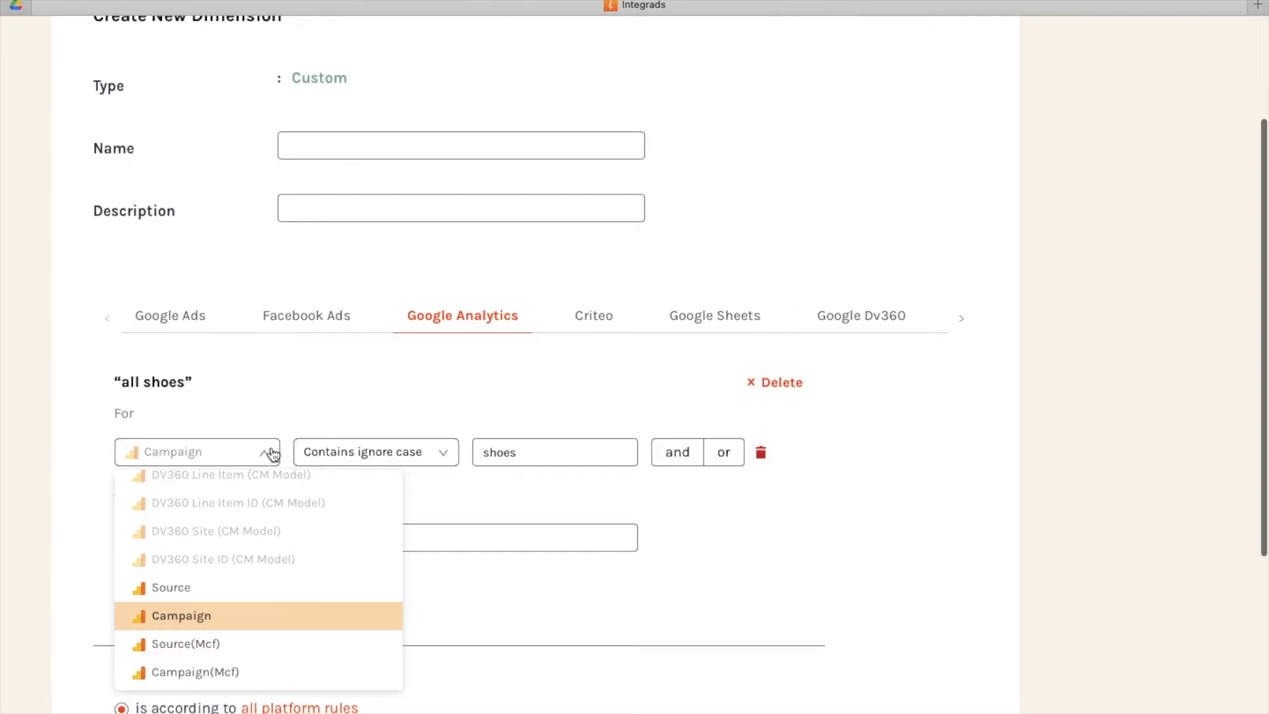
{"action": "left_click", "coordinate": [269, 615]}
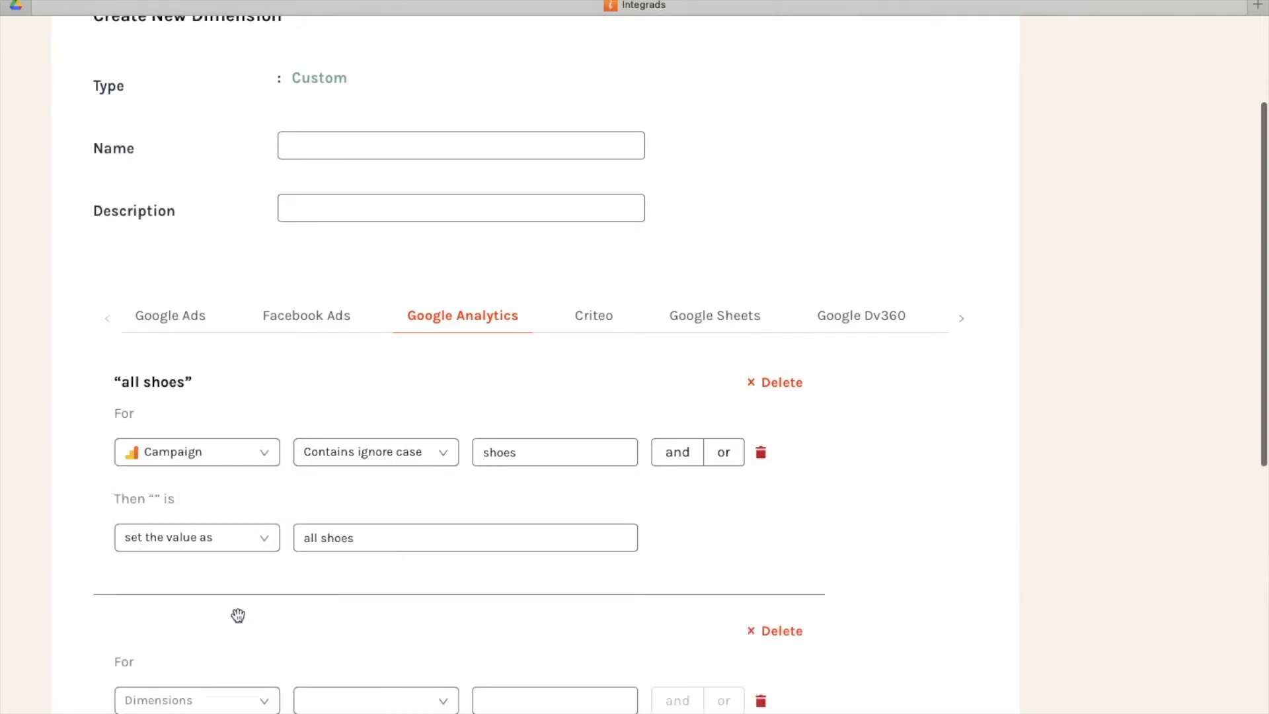
{"action": "scroll", "coordinate": [238, 614], "scroll_direction": "down", "scroll_amount": 2}
{"action": "left_click", "coordinate": [198, 580]}
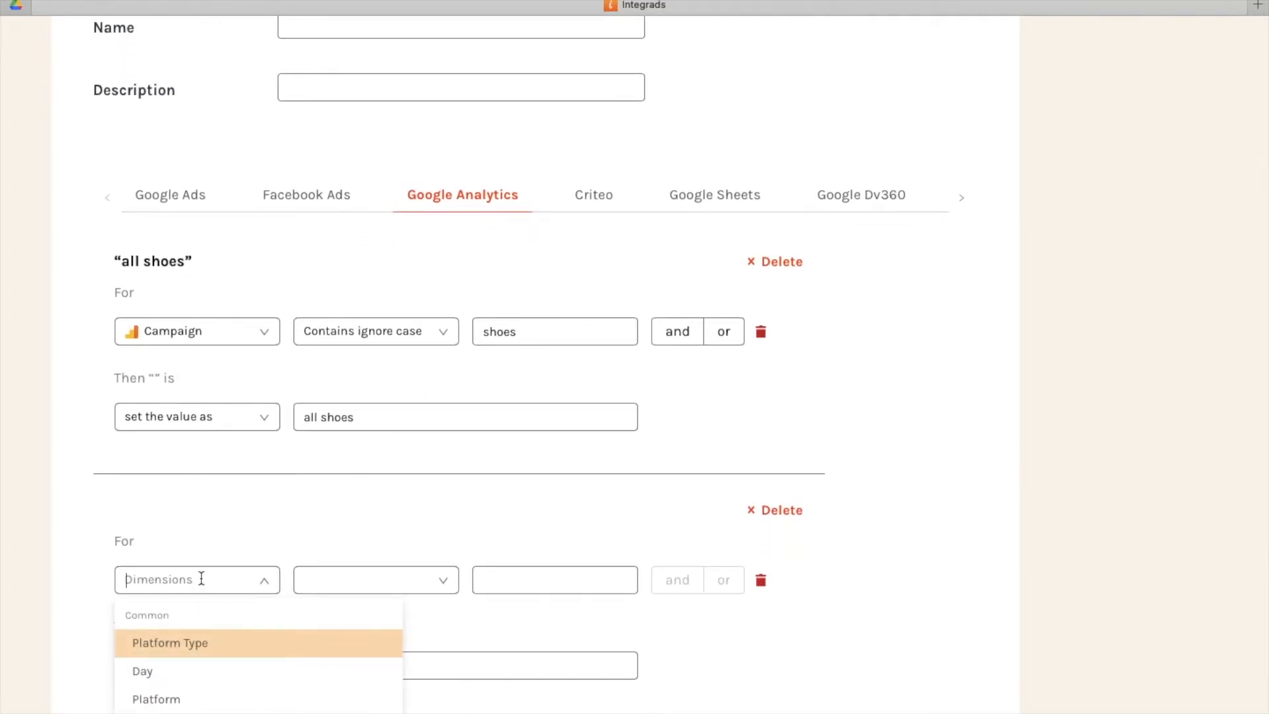
{"action": "type", "text": "prod"}
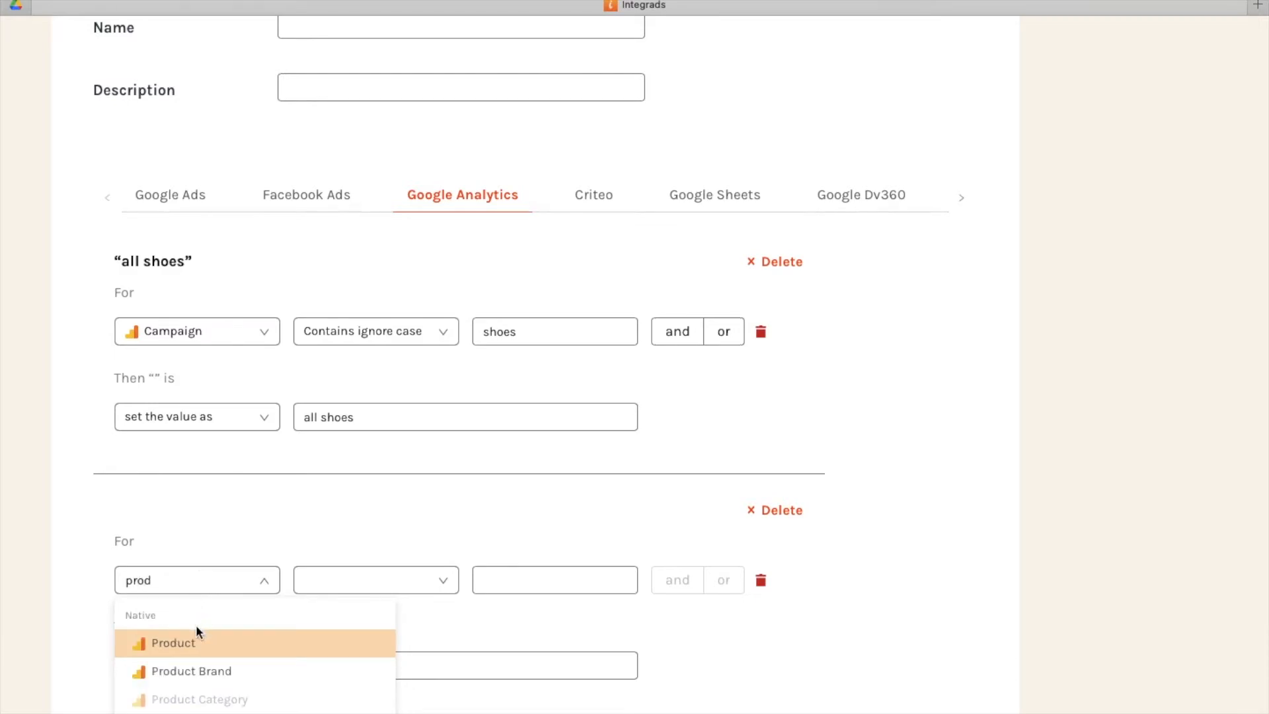
{"action": "left_click", "coordinate": [199, 699]}
{"action": "left_click", "coordinate": [387, 594]}
{"action": "left_click", "coordinate": [381, 618]}
{"action": "type", "text": "s"}
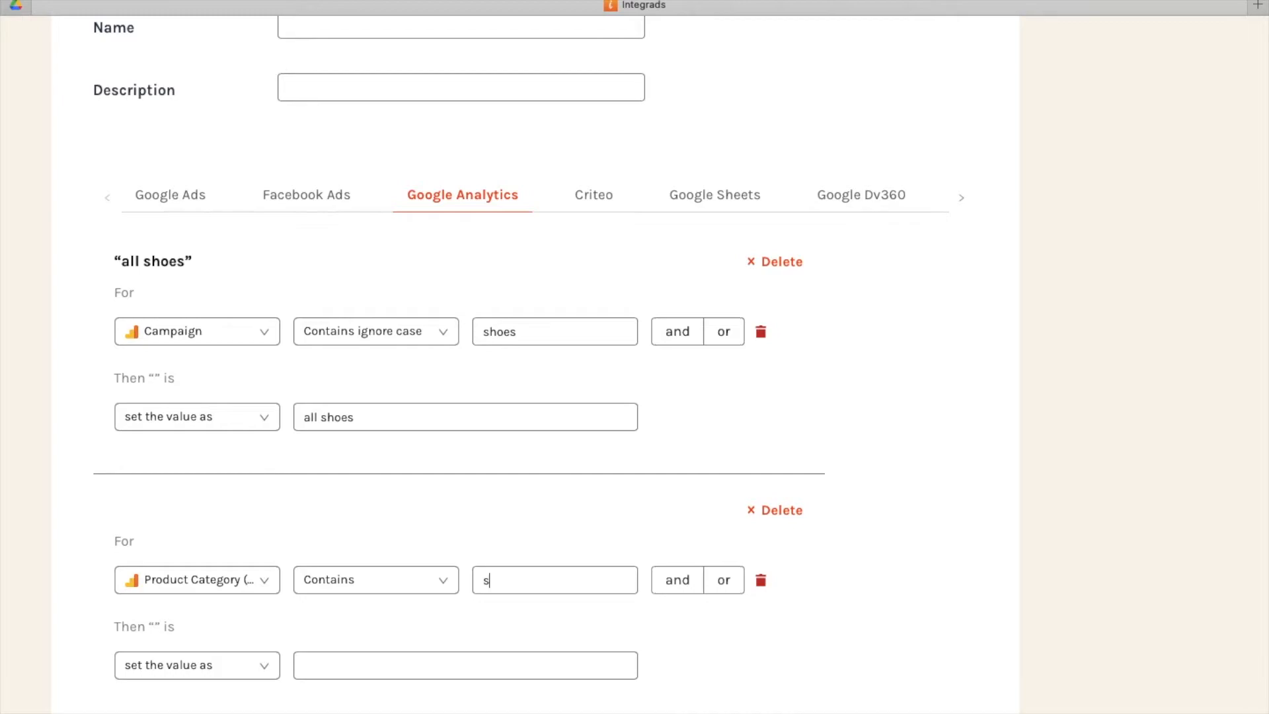
{"action": "type", "text": "hoes"}
Have the Product Category rule set the value as the existing "all shoes".
{"action": "left_click", "coordinate": [516, 665]}
{"action": "scroll", "coordinate": [529, 620], "scroll_direction": "down", "scroll_amount": 2}
{"action": "left_click", "coordinate": [514, 622]}
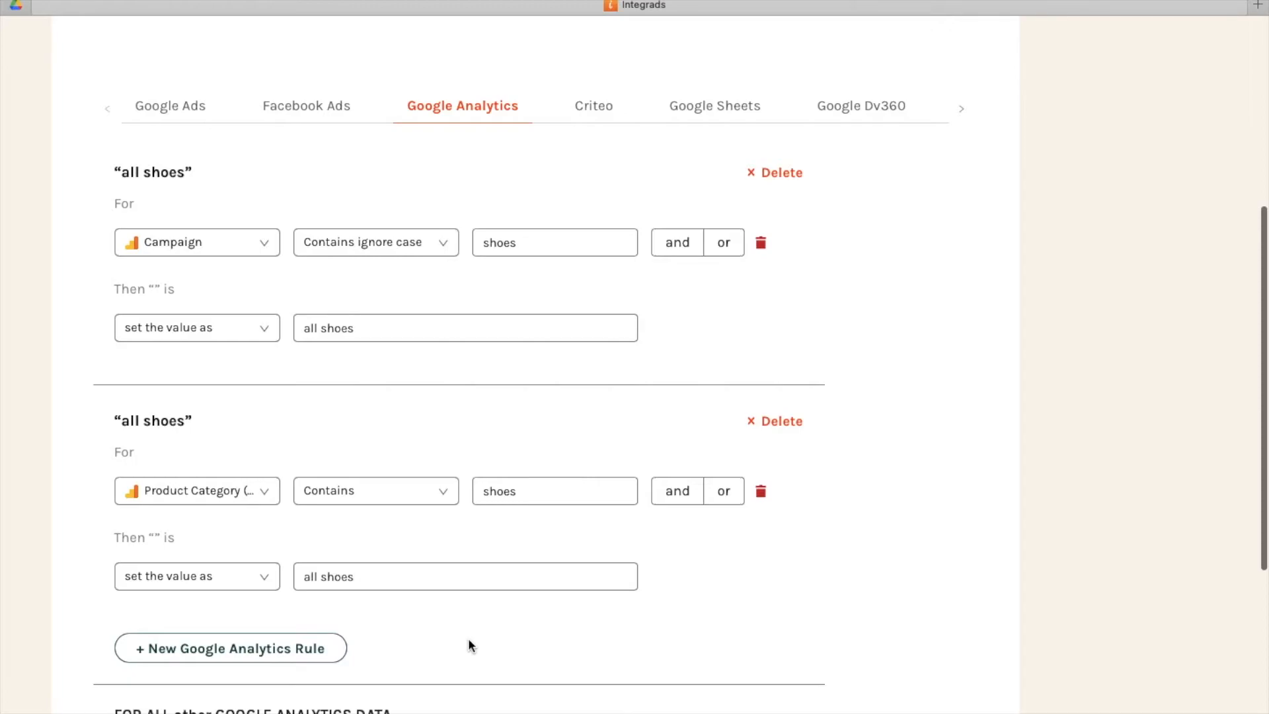
Go past the remaining Google Analytics settings and cancel the creation of this dimension.
{"action": "scroll", "coordinate": [470, 644], "scroll_direction": "down", "scroll_amount": 1}
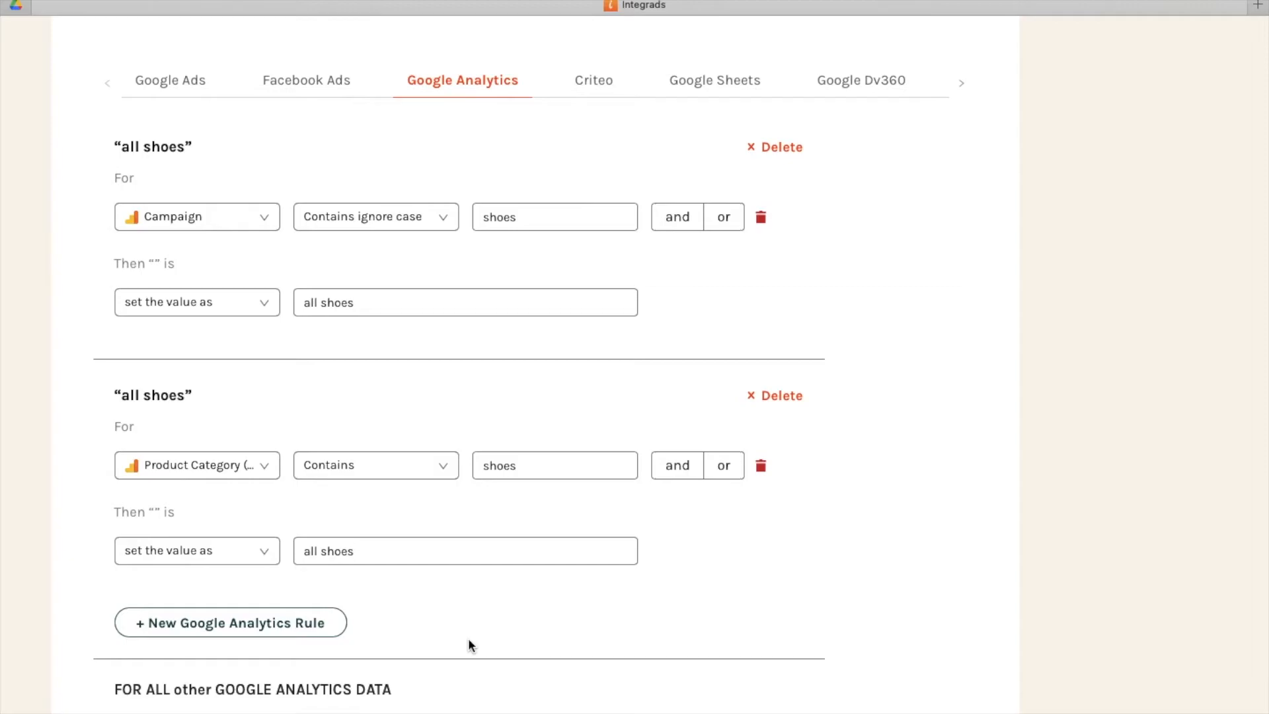
{"action": "scroll", "coordinate": [510, 546], "scroll_direction": "down", "scroll_amount": 5}
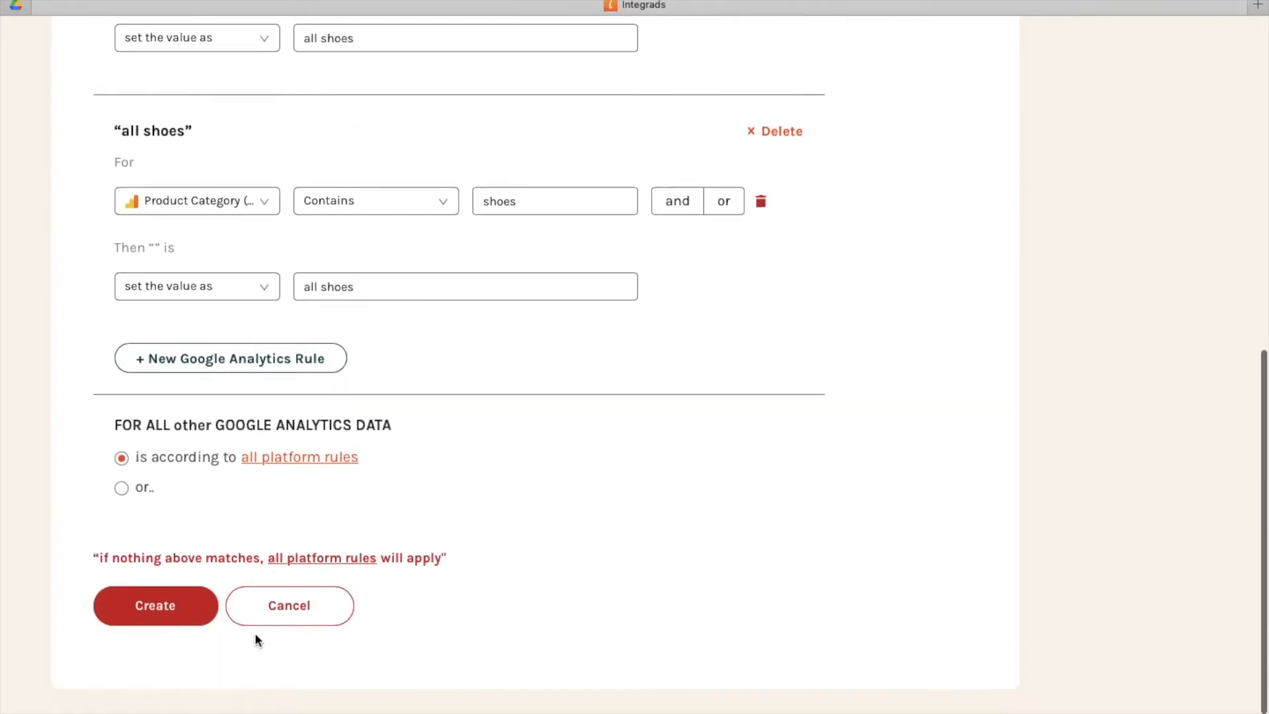
{"action": "left_click", "coordinate": [278, 609]}
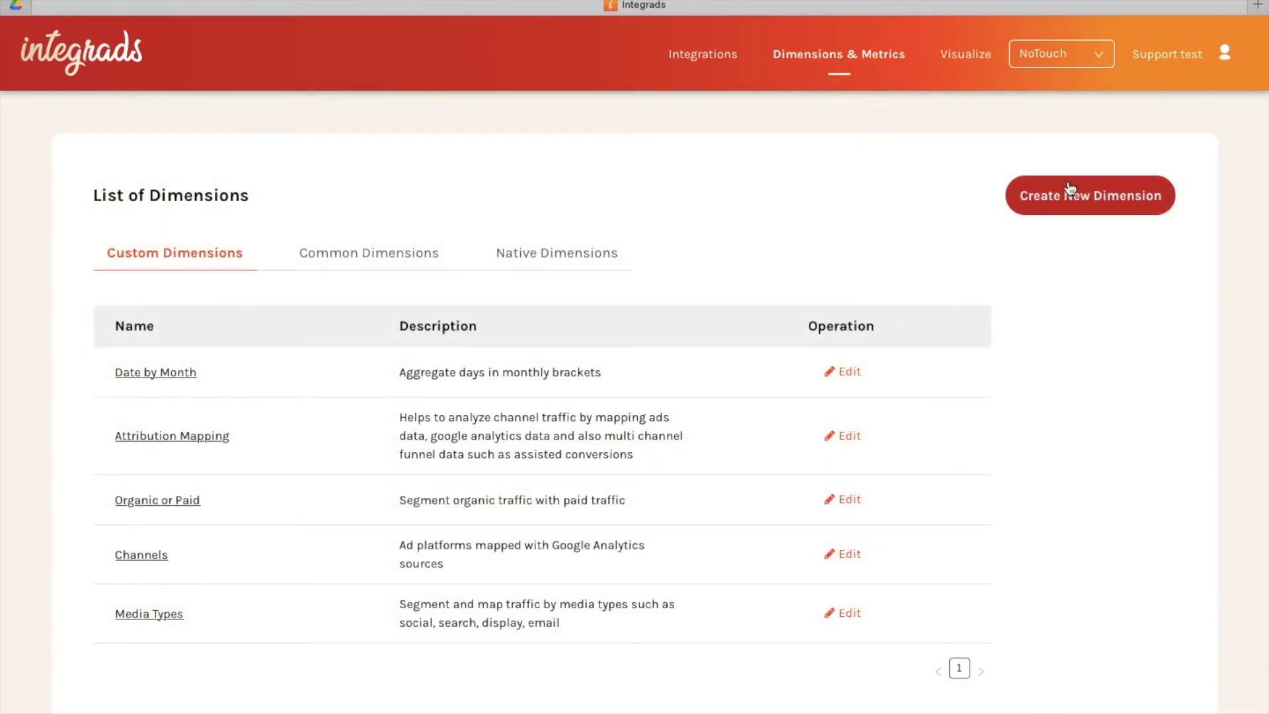
Start another new custom dimension and add a Facebook Ads rule to it.
{"action": "left_click", "coordinate": [1071, 188]}
{"action": "left_click", "coordinate": [326, 486]}
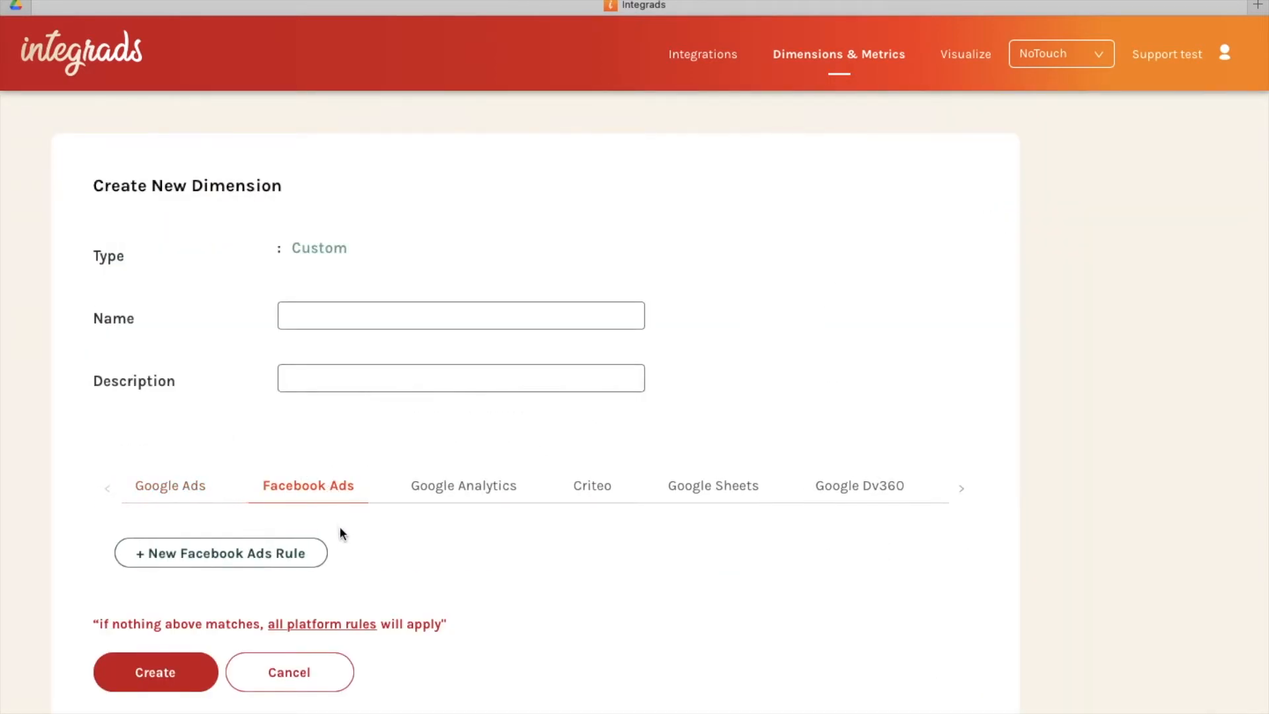
{"action": "scroll", "coordinate": [341, 532], "scroll_direction": "down", "scroll_amount": 2}
{"action": "left_click", "coordinate": [258, 477]}
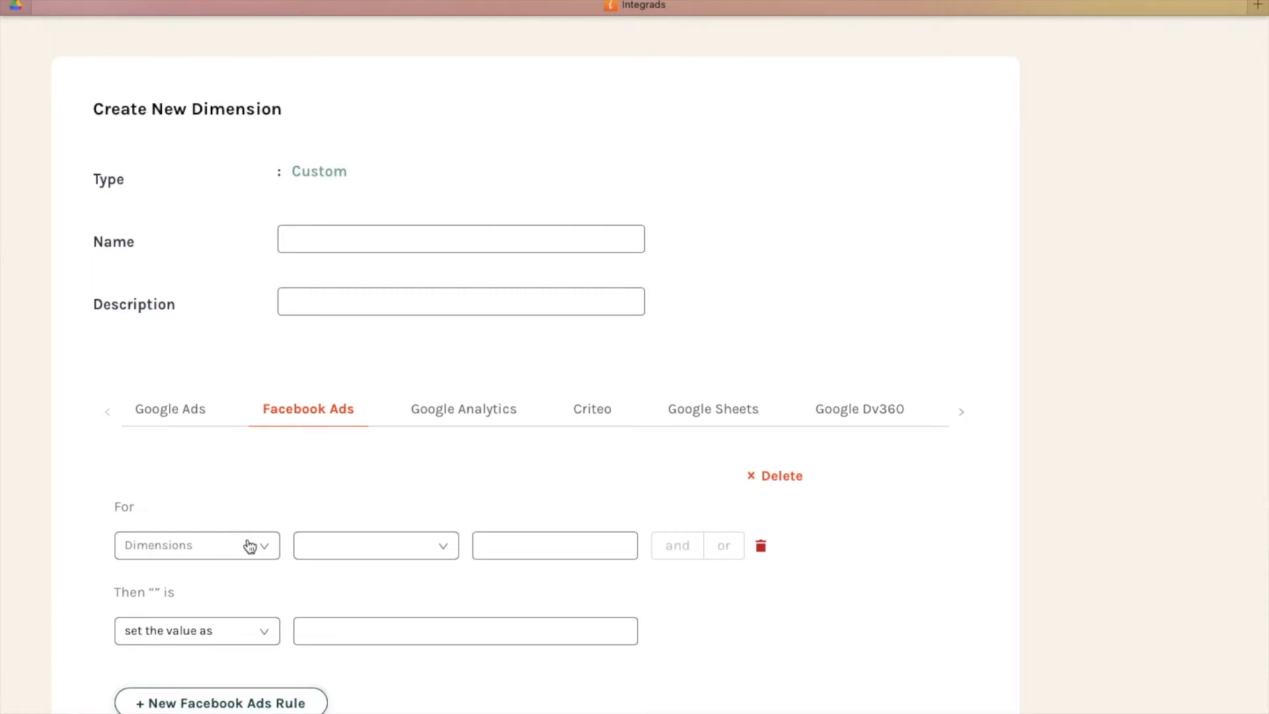
Set the Facebook Ads rule's condition to Campaign Name, Contains, "ig".
{"action": "scroll", "coordinate": [255, 544], "scroll_direction": "down", "scroll_amount": 3}
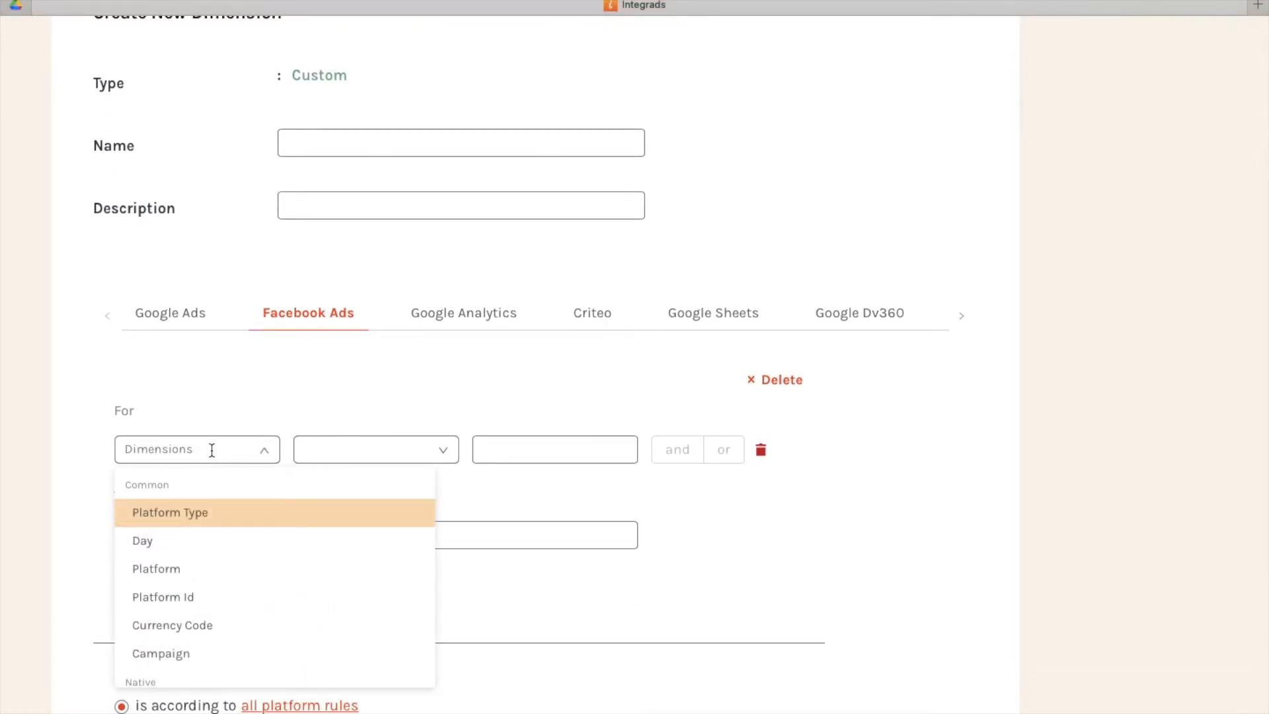
{"action": "type", "text": "camp"}
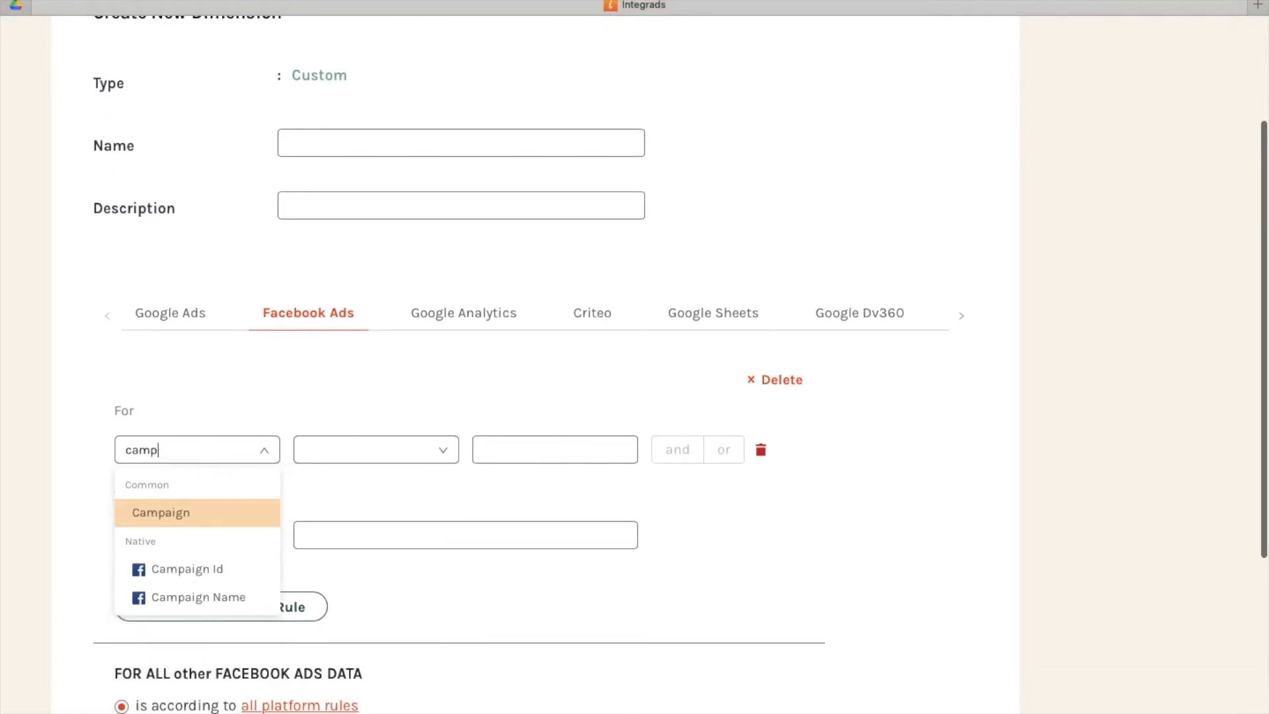
{"action": "left_click", "coordinate": [201, 599]}
{"action": "left_click", "coordinate": [360, 450]}
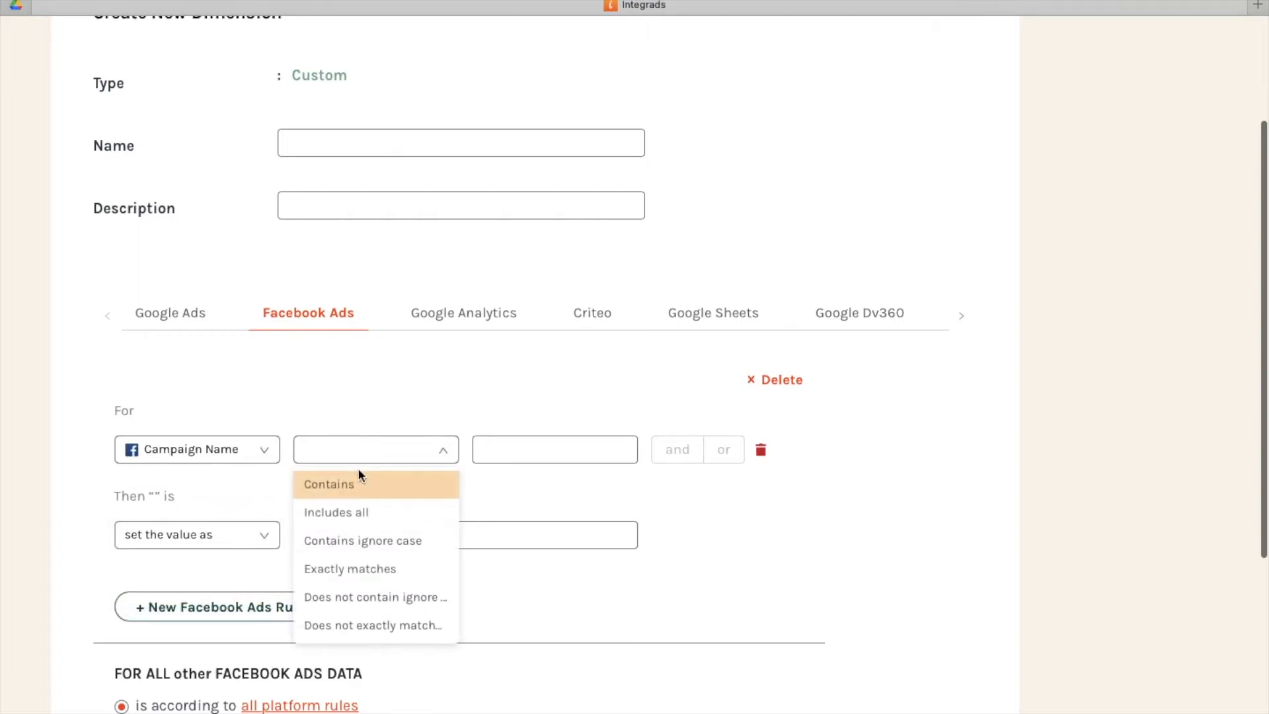
{"action": "left_click", "coordinate": [512, 446]}
{"action": "type", "text": "ig"}
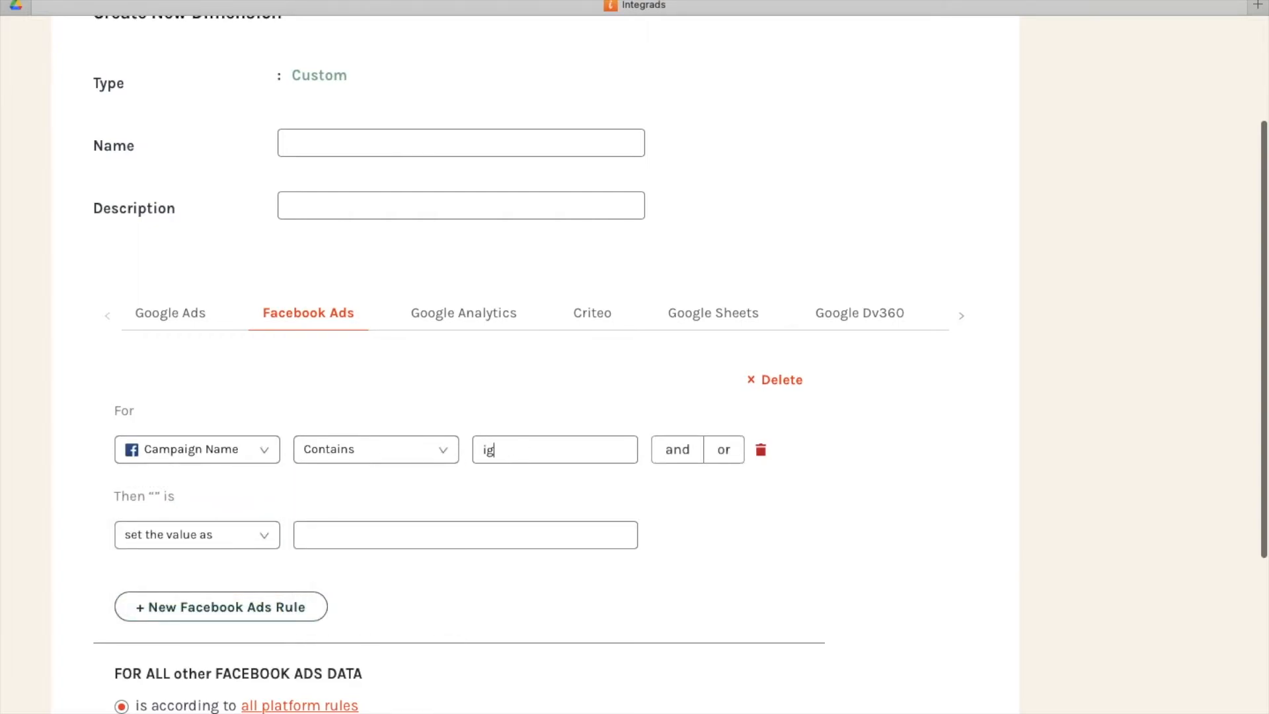
Add an "or" alternative, Contains "insta", and have the Facebook Ads rule set the value as "instagram".
{"action": "left_click", "coordinate": [724, 450]}
{"action": "type", "text": "insta"}
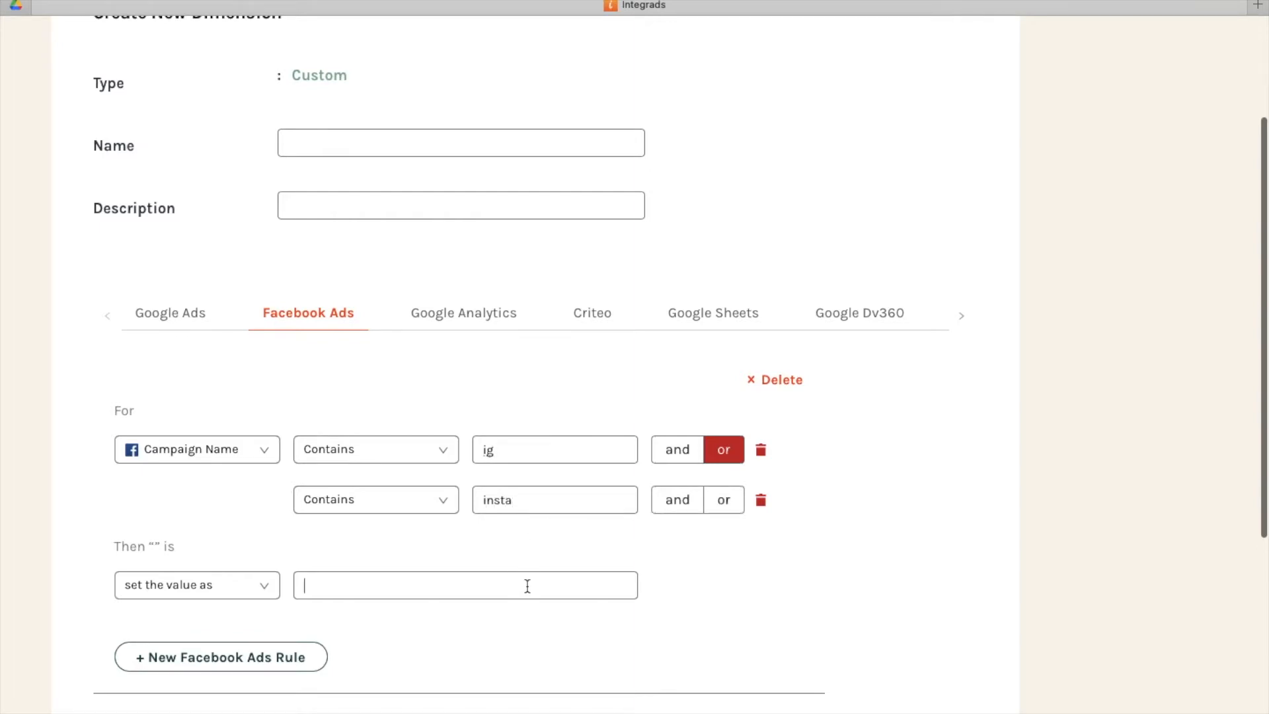
{"action": "type", "text": "instaga"}
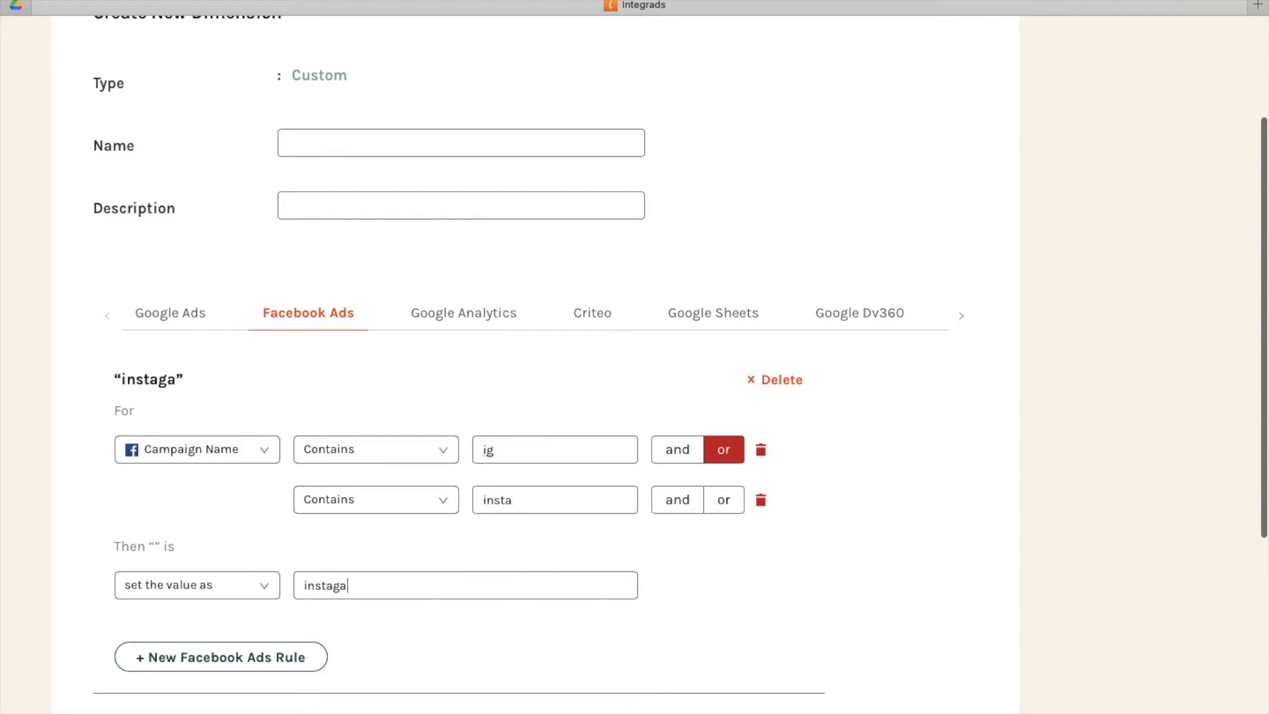
{"action": "type", "text": "ram"}
Add a Google Analytics rule based on the native Source dimension.
{"action": "left_click", "coordinate": [463, 315]}
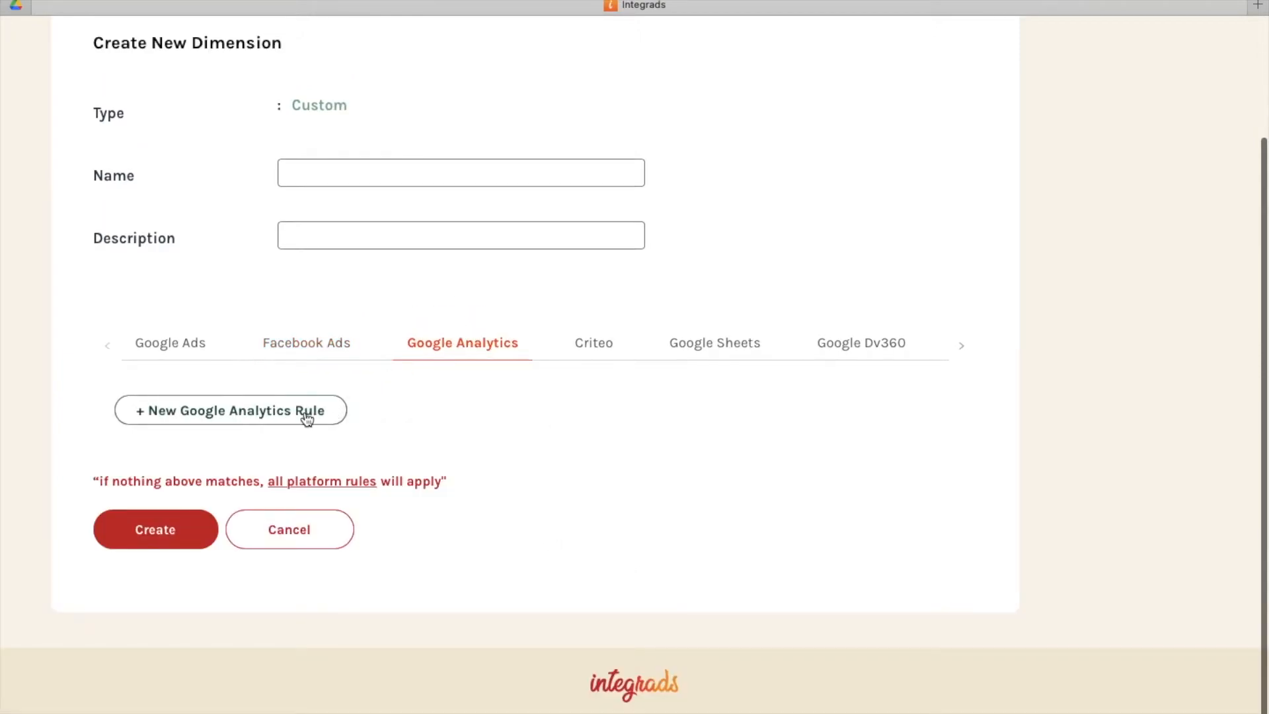
{"action": "left_click", "coordinate": [301, 413]}
{"action": "left_click", "coordinate": [232, 480]}
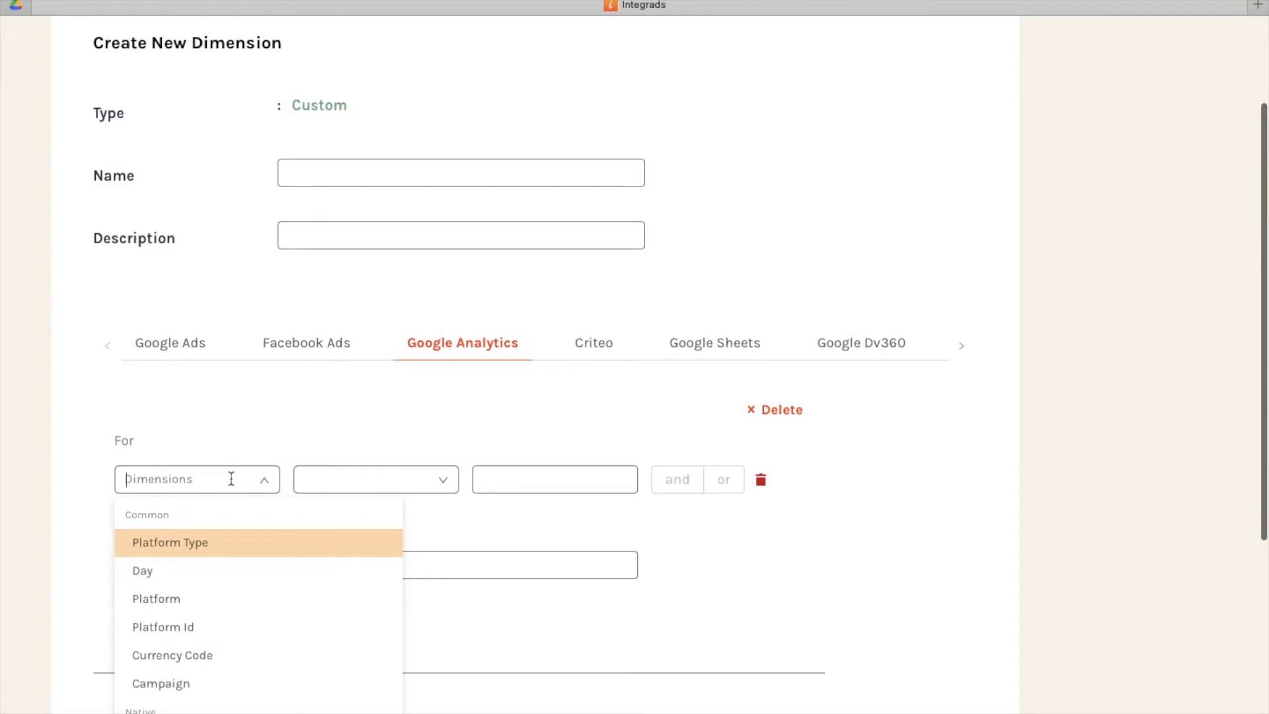
{"action": "type", "text": "cam"}
{"action": "key", "text": "BackSpace"}
{"action": "key", "text": "BackSpace"}
{"action": "key", "text": "BackSpace"}
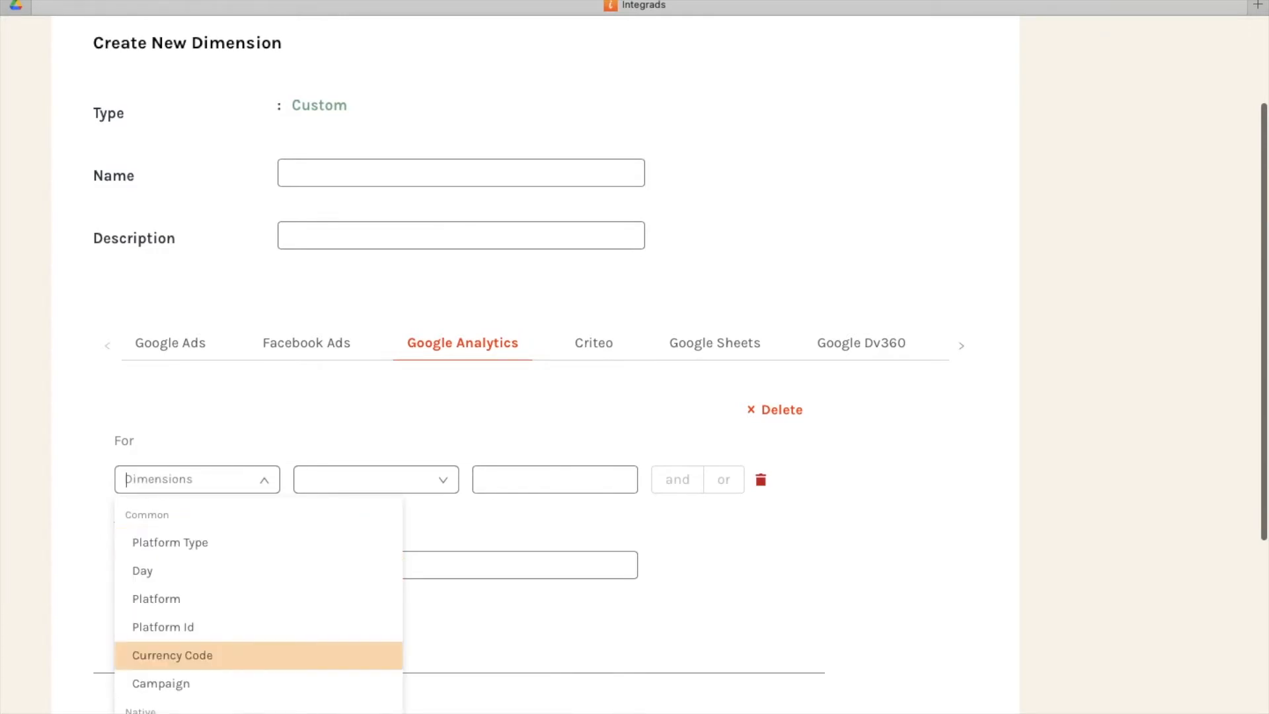
{"action": "type", "text": "sour"}
{"action": "left_click", "coordinate": [215, 546]}
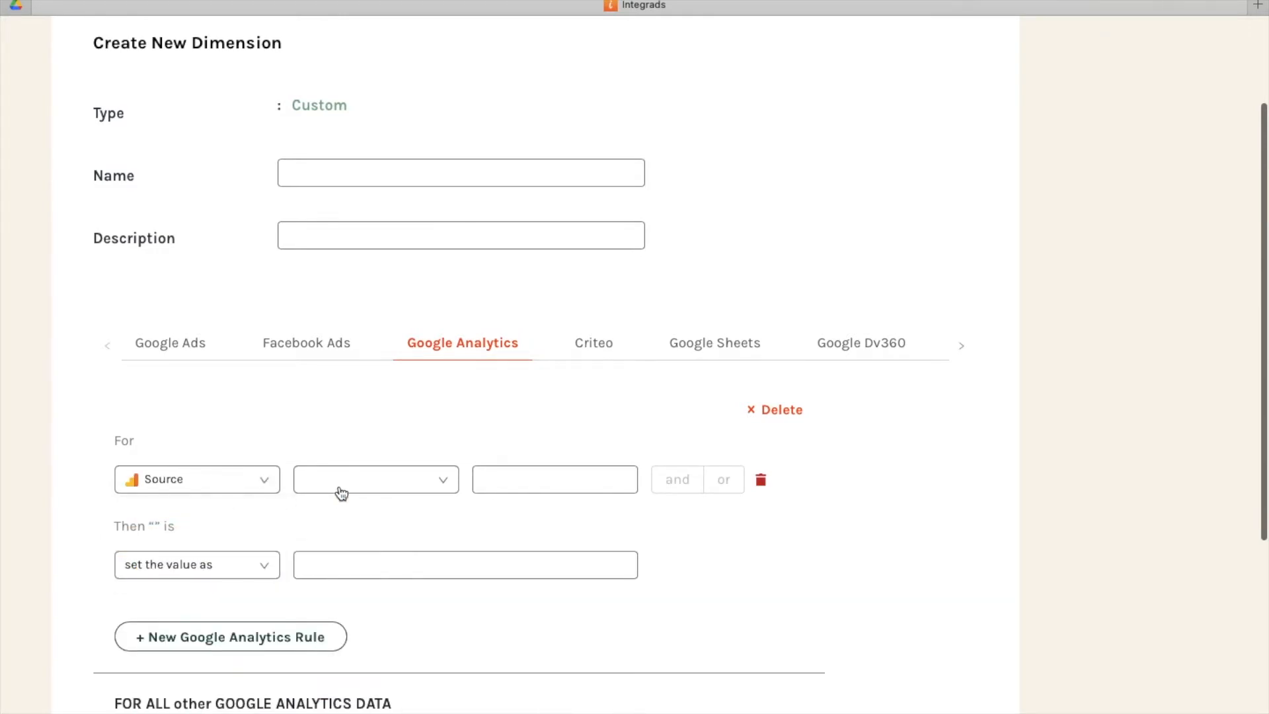
Set the rule's Source condition to Contains "facebook".
{"action": "left_click", "coordinate": [341, 491]}
{"action": "left_click", "coordinate": [344, 522]}
{"action": "type", "text": "facebook"}
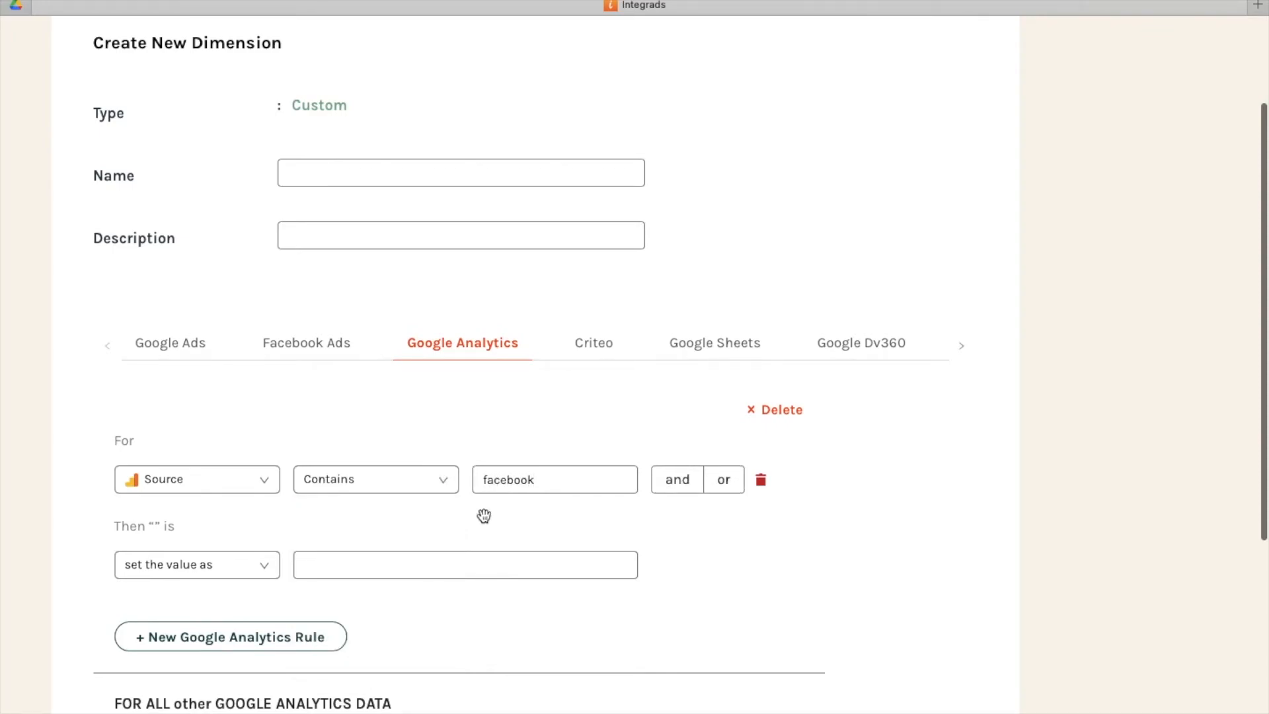
Add an "and" condition, Campaign Contains "insta", and have the Google Analytics rule set the value as "instagram".
{"action": "left_click", "coordinate": [677, 480]}
{"action": "left_click", "coordinate": [234, 533]}
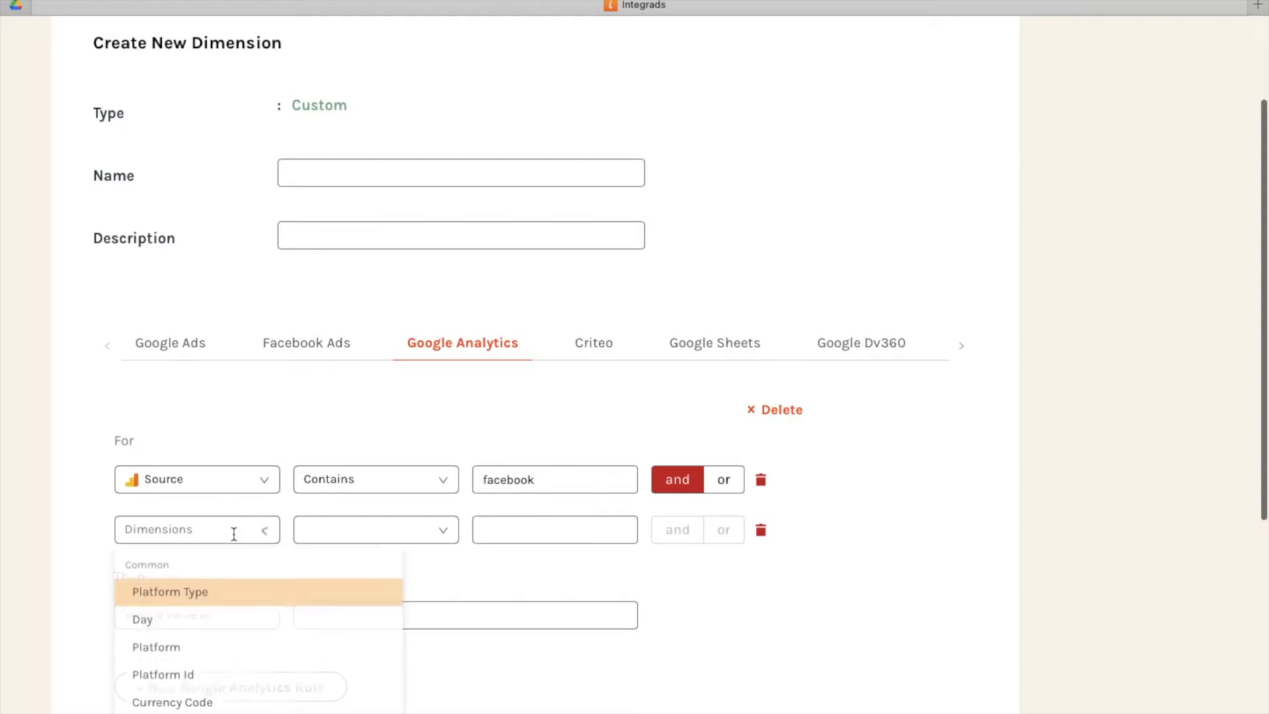
{"action": "type", "text": "camp"}
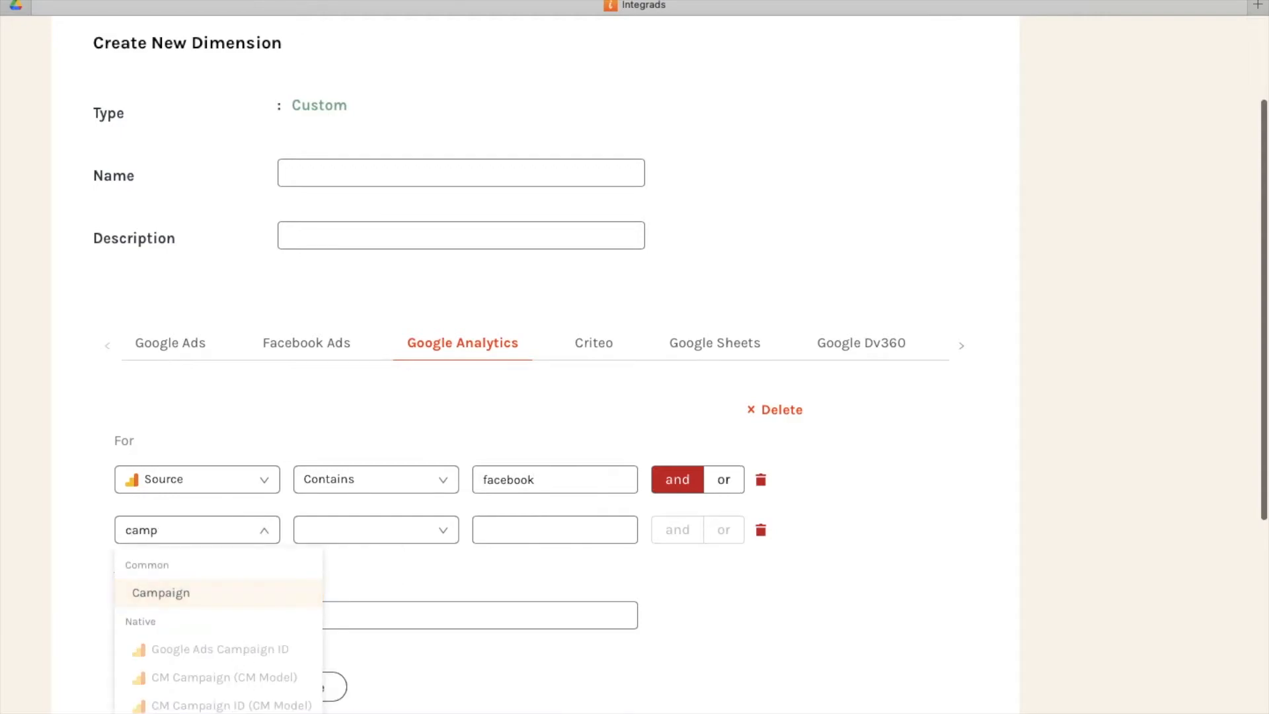
{"action": "key", "text": "Return"}
{"action": "left_click", "coordinate": [387, 532]}
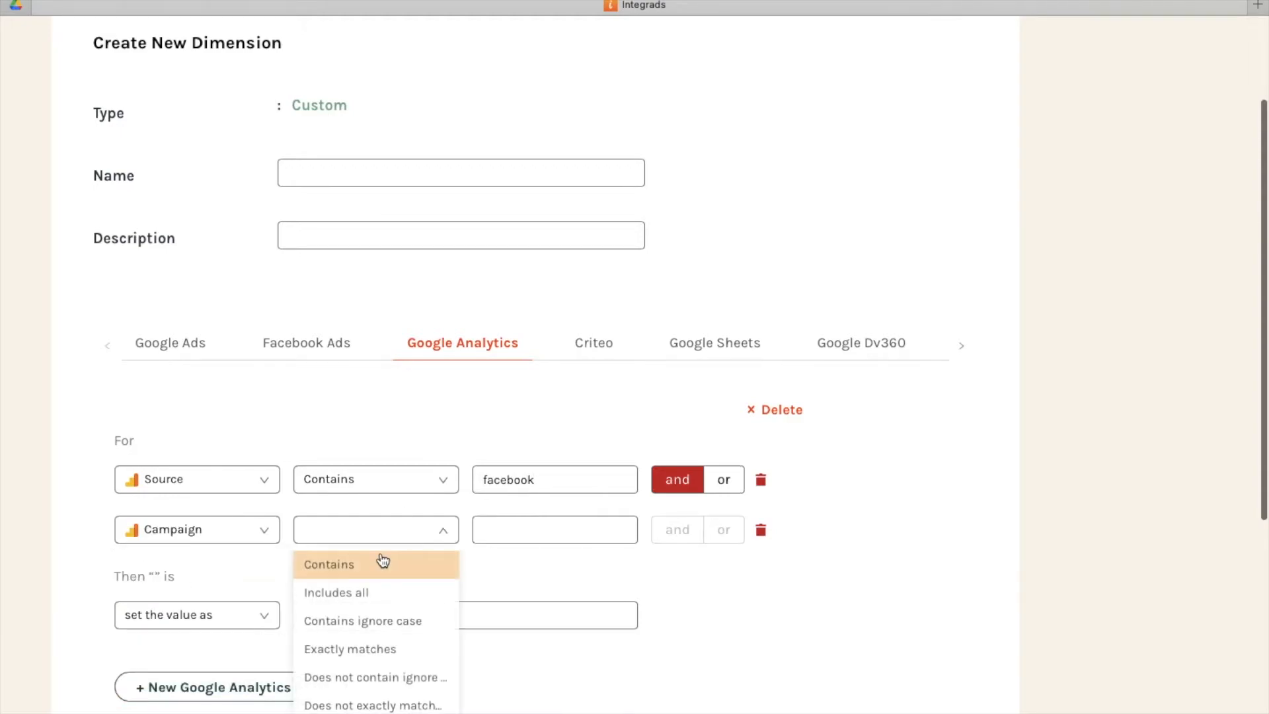
{"action": "left_click", "coordinate": [383, 562]}
{"action": "left_click", "coordinate": [507, 533]}
{"action": "type", "text": "ina"}
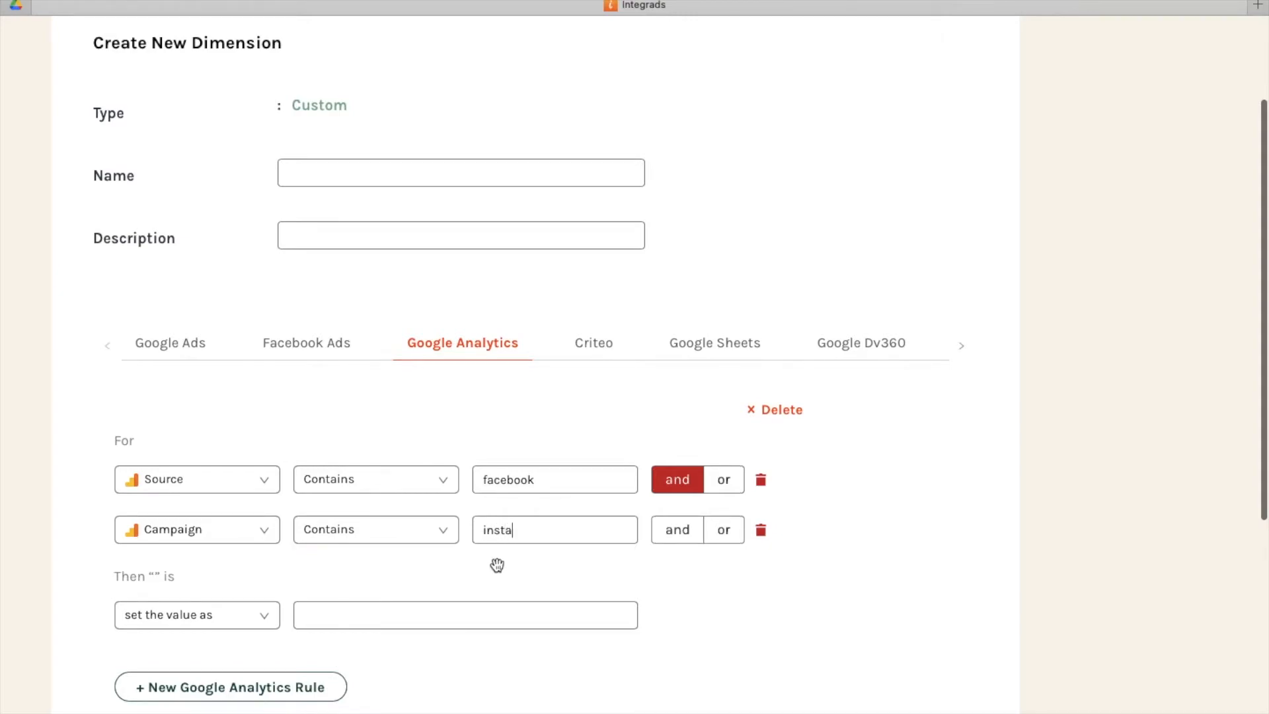
{"action": "left_click", "coordinate": [492, 614]}
{"action": "left_click", "coordinate": [468, 650]}
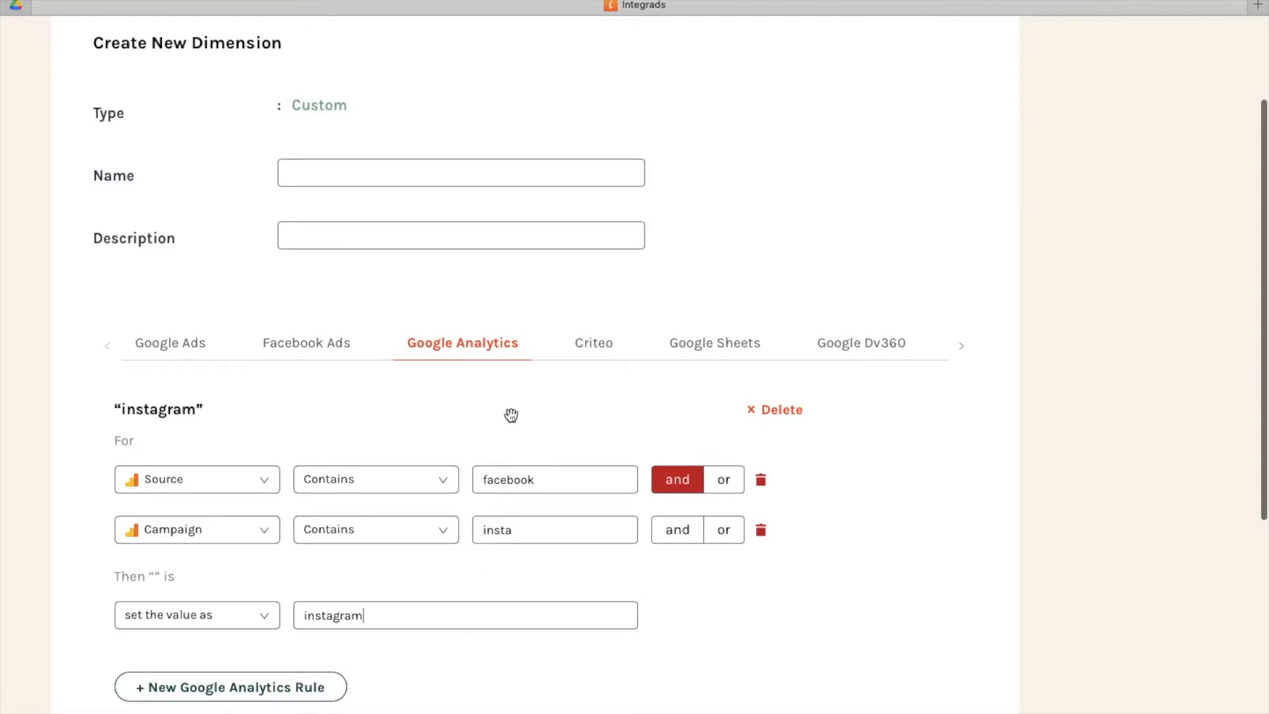
Leave the new dimension without creating it and open the Organic or Paid custom dimension for editing.
{"action": "scroll", "coordinate": [556, 380], "scroll_direction": "up", "scroll_amount": 3}
{"action": "scroll", "coordinate": [198, 216], "scroll_direction": "down", "scroll_amount": 8}
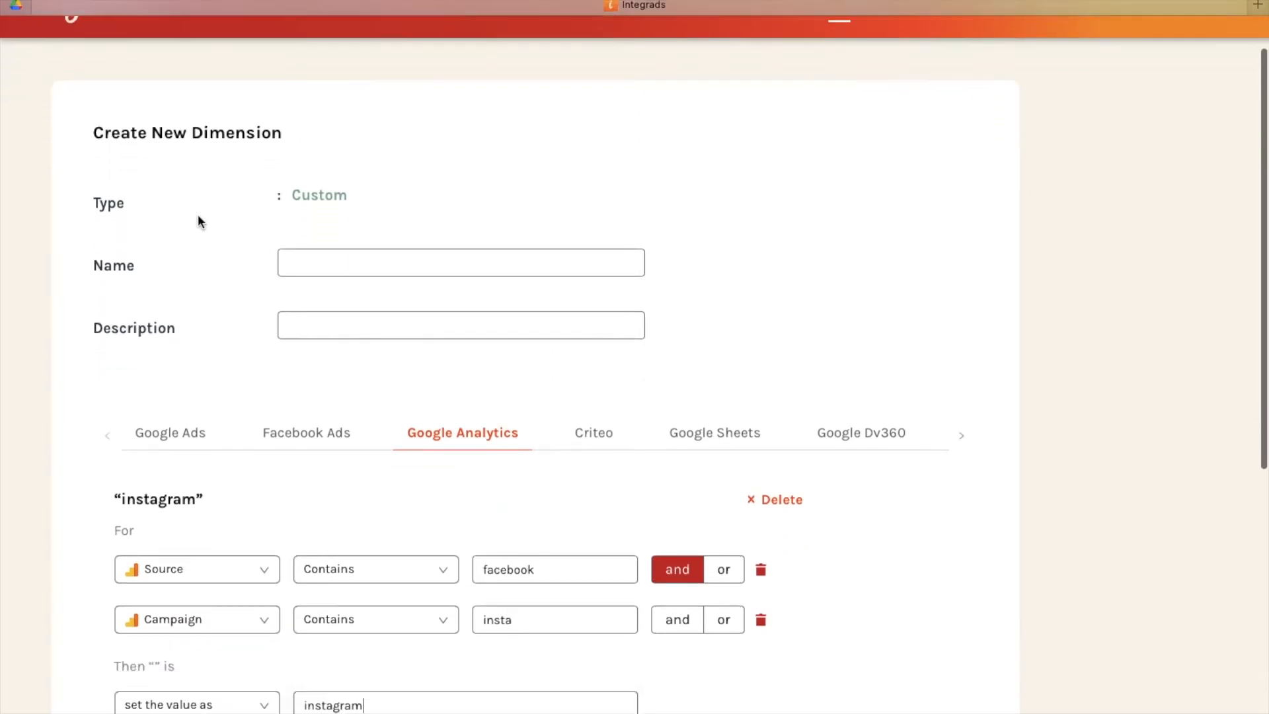
{"action": "left_click", "coordinate": [273, 668]}
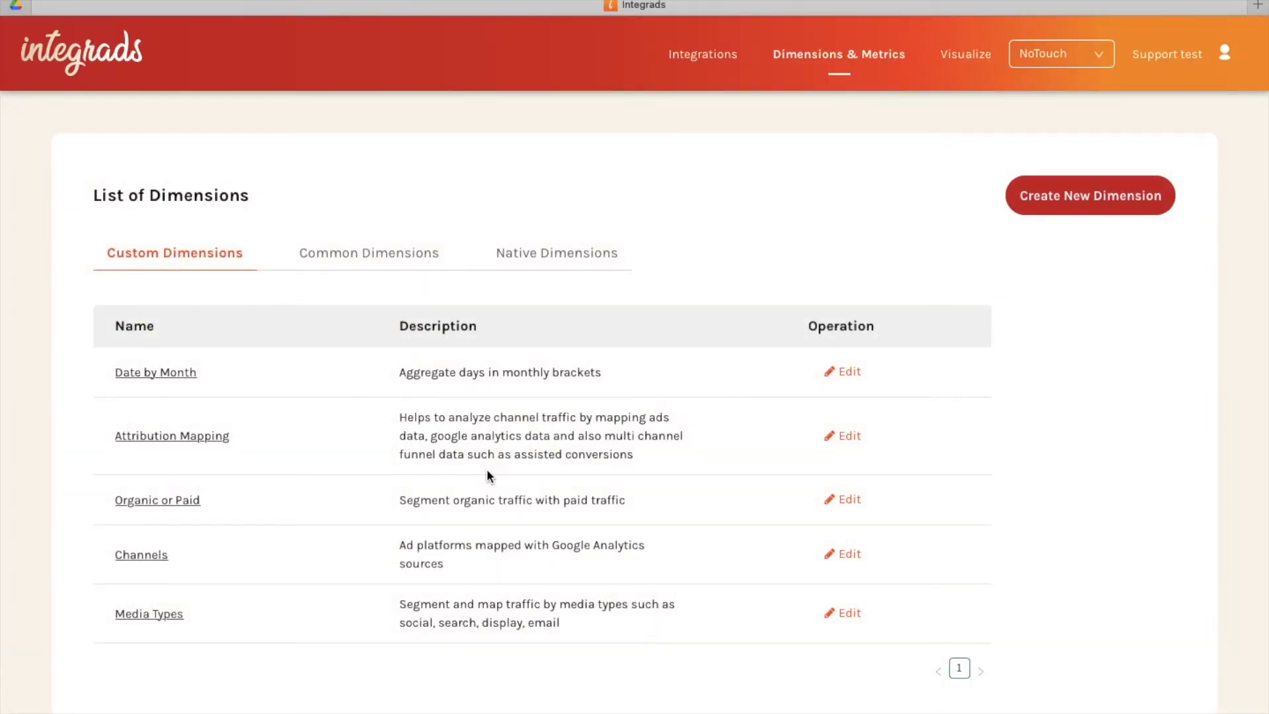
{"action": "left_click", "coordinate": [852, 502]}
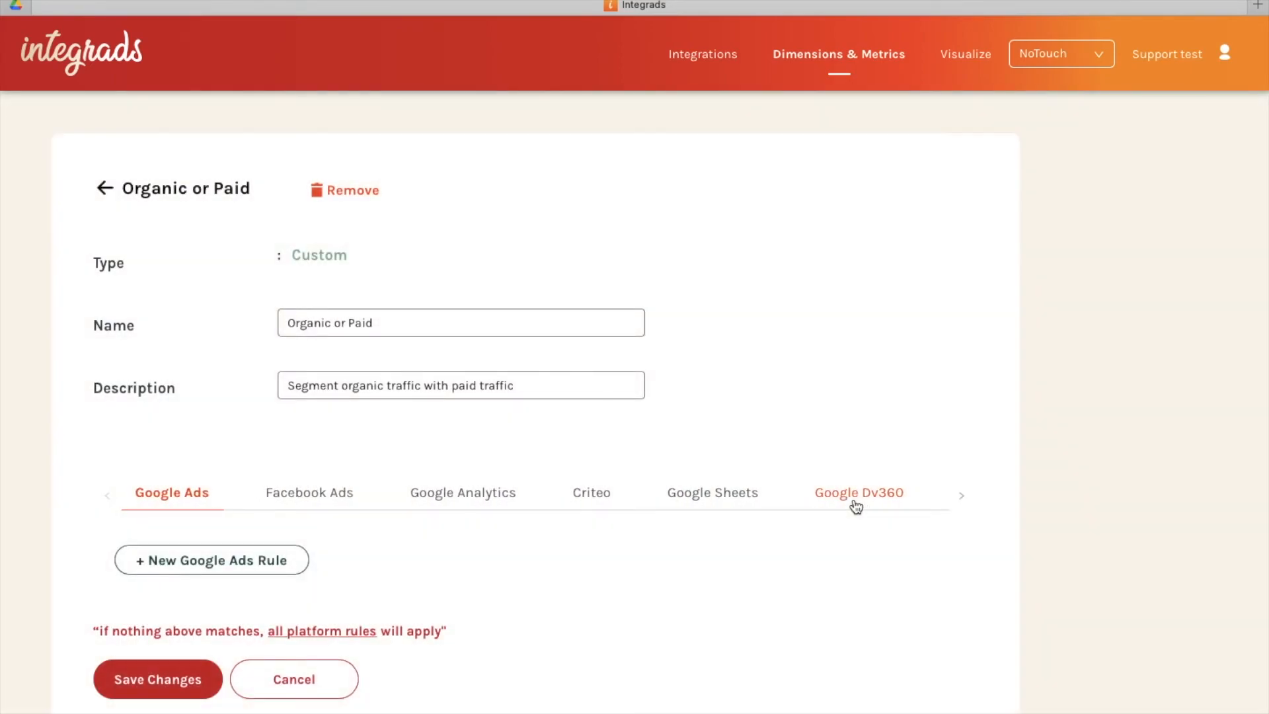
Examine the Organic or Paid dimension's Google Analytics rule and the all-platform fallback for all other data.
{"action": "left_click", "coordinate": [487, 491]}
{"action": "scroll", "coordinate": [640, 551], "scroll_direction": "down", "scroll_amount": 5}
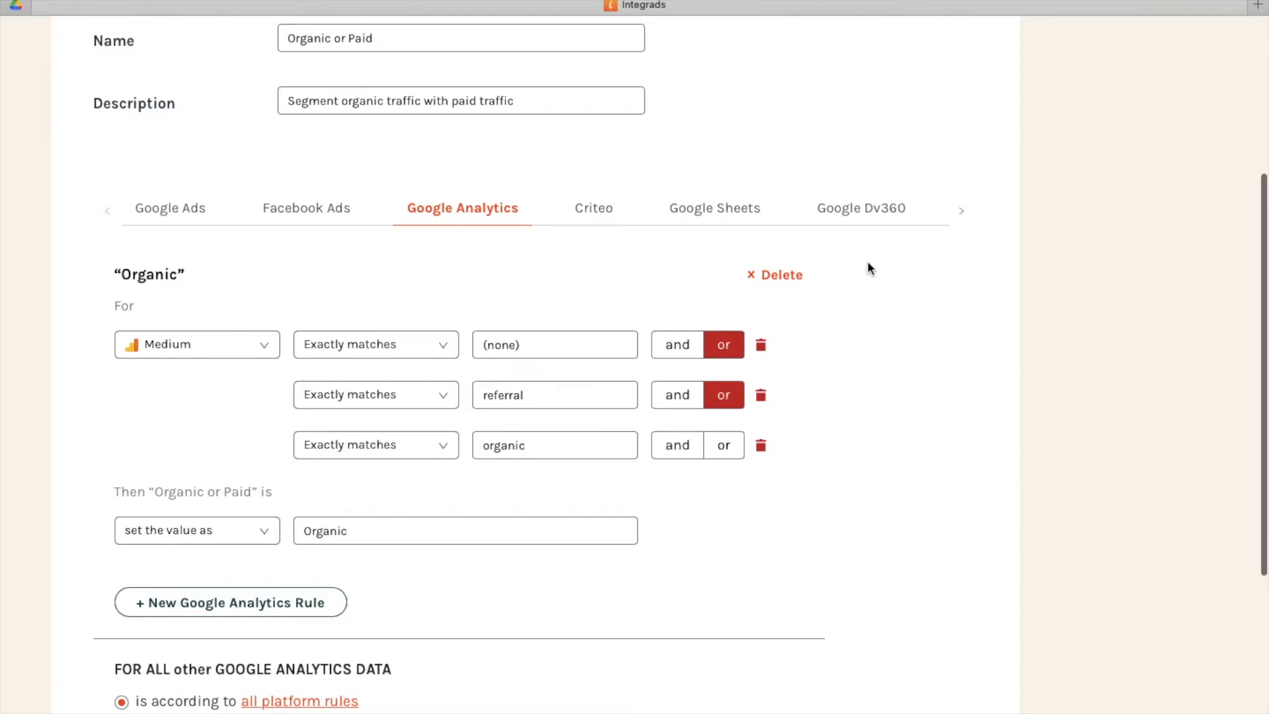
{"action": "scroll", "coordinate": [654, 496], "scroll_direction": "down", "scroll_amount": 1}
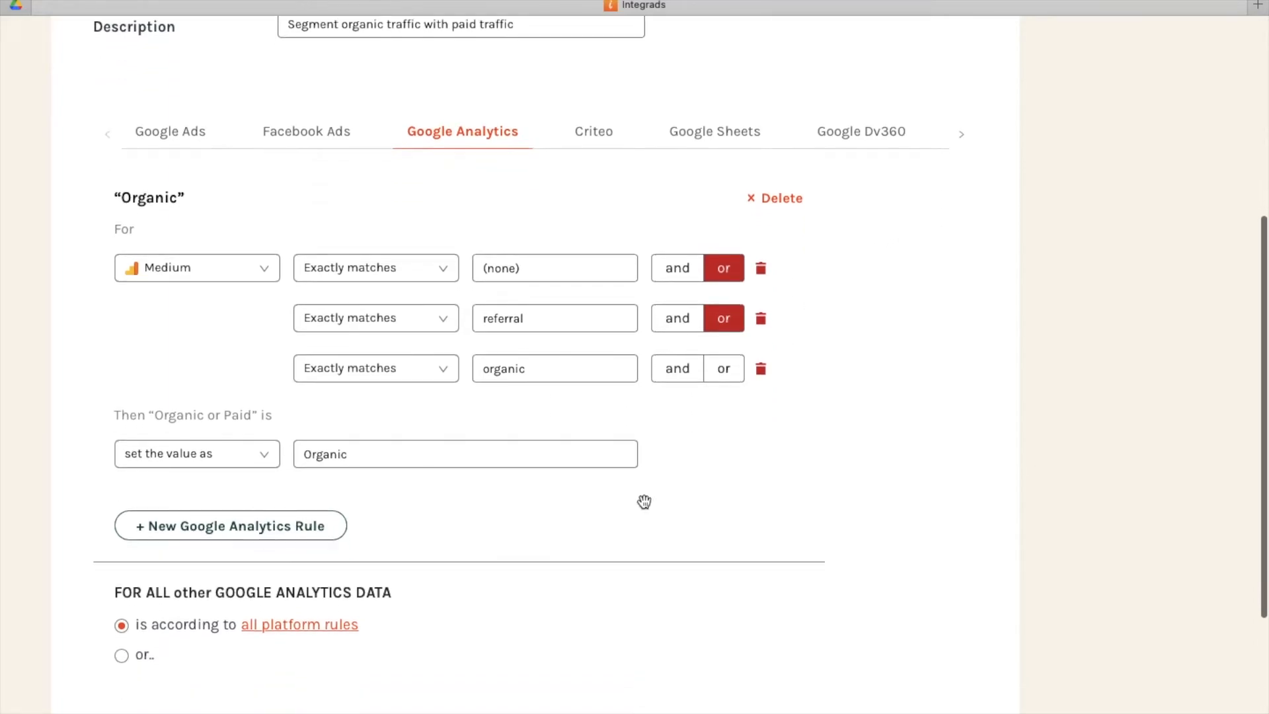
{"action": "left_click", "coordinate": [338, 627]}
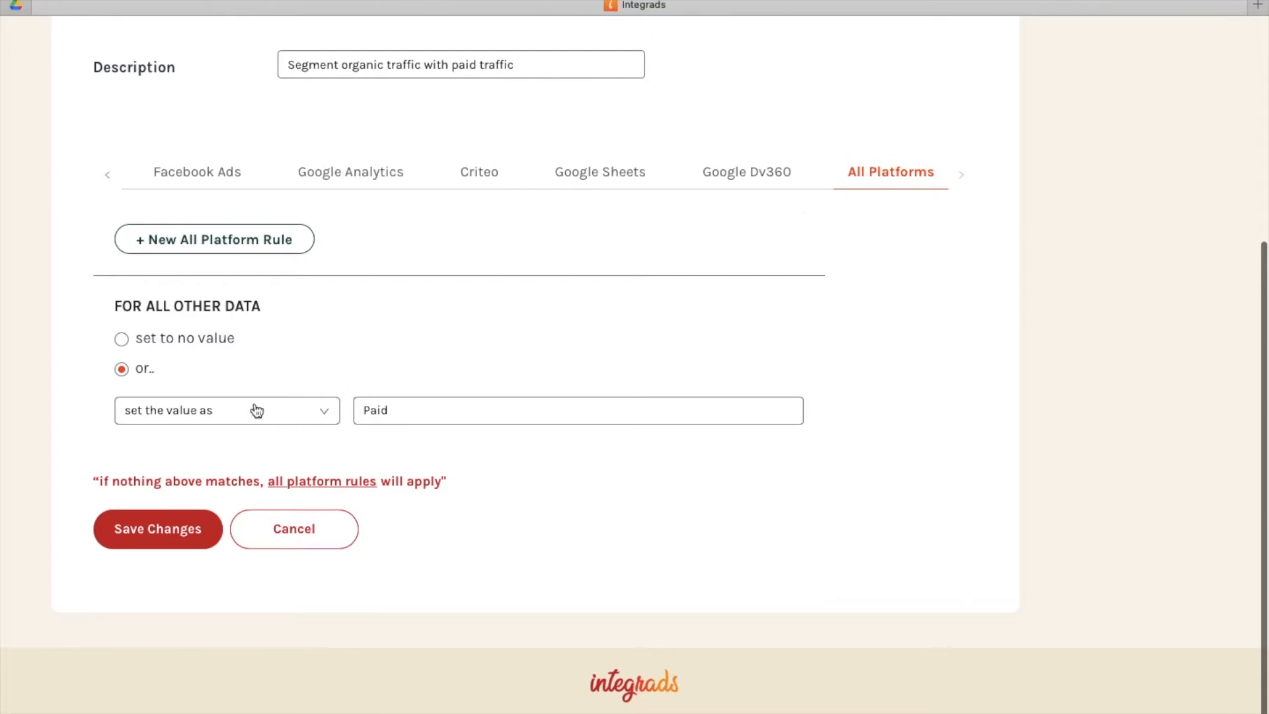
{"action": "left_click_drag", "start_coordinate": [266, 310], "coordinate": [96, 303]}
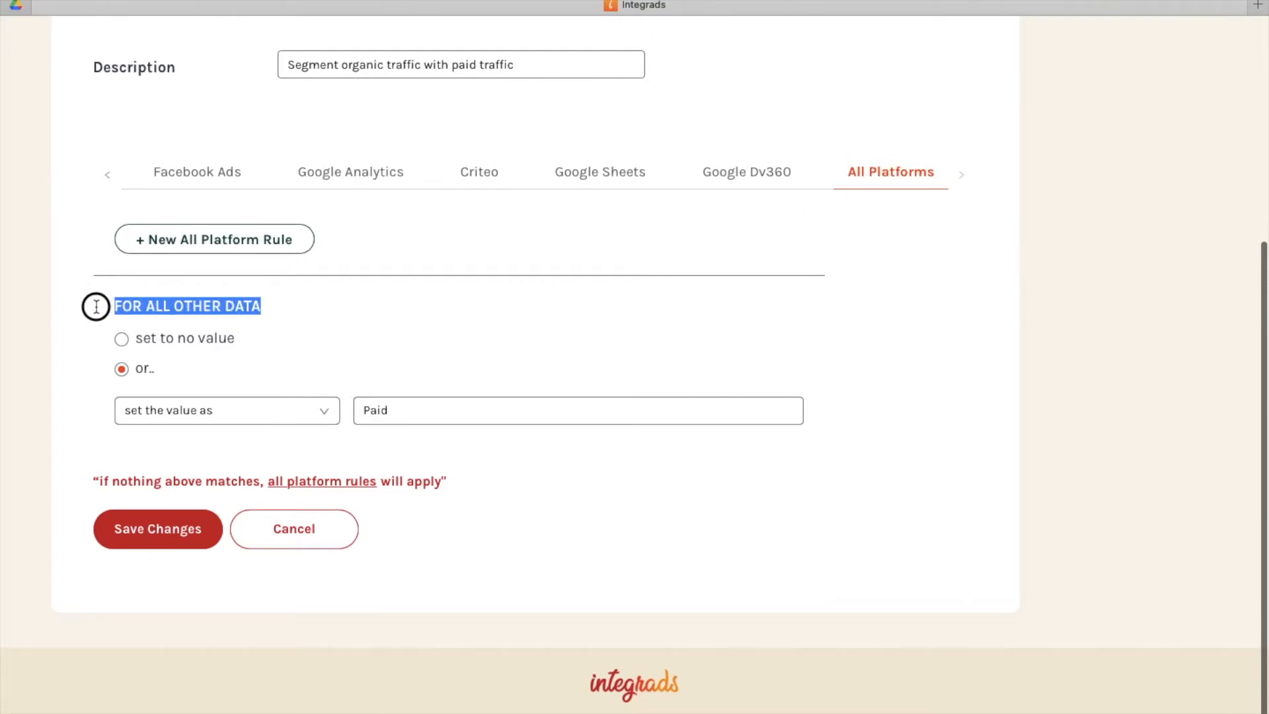
{"action": "left_click", "coordinate": [213, 373]}
Add an all-platform rule to view the common dimensions it offers, and delete the rule without filling it in.
{"action": "left_click", "coordinate": [255, 236]}
{"action": "left_click", "coordinate": [212, 311]}
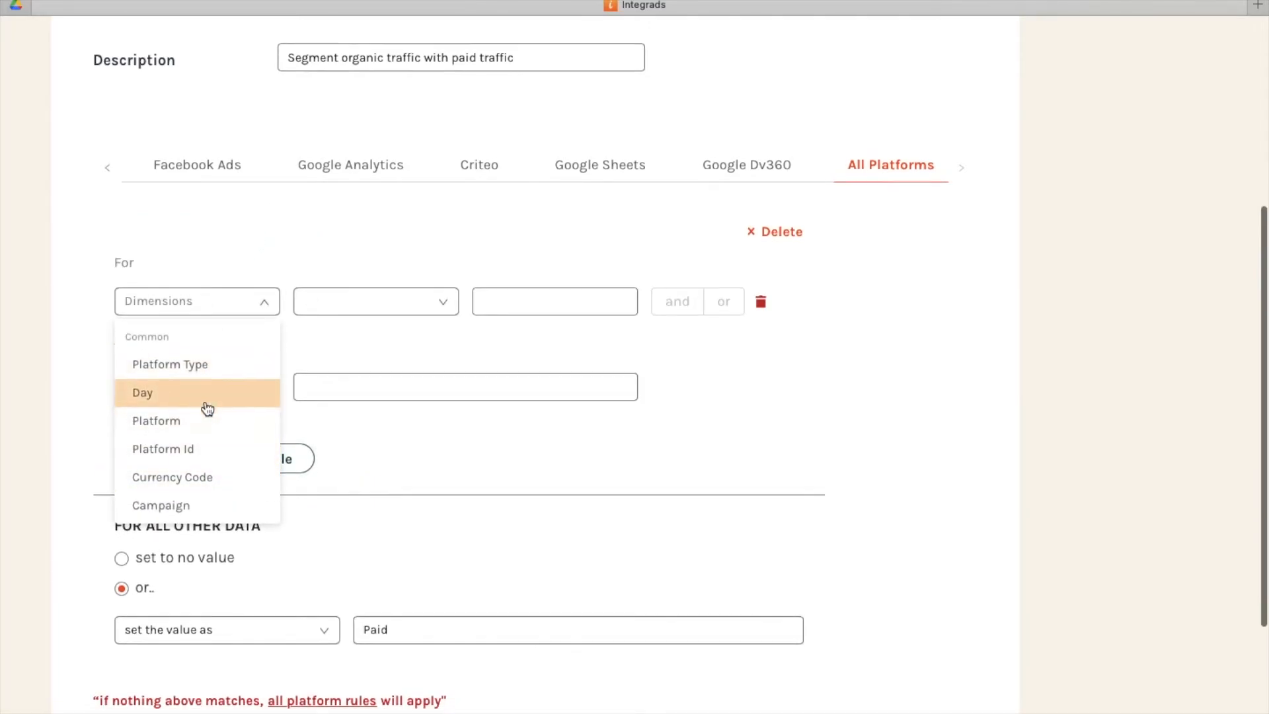
{"action": "scroll", "coordinate": [206, 423], "scroll_direction": "down", "scroll_amount": 1}
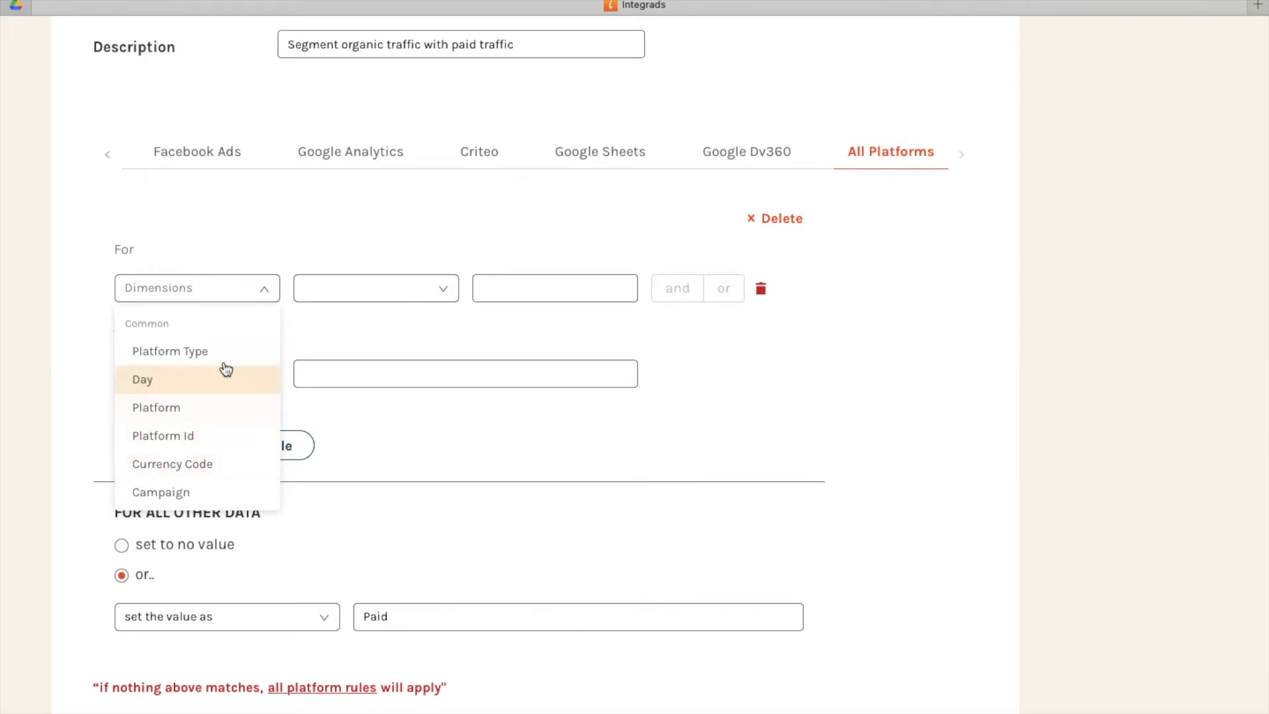
{"action": "left_click", "coordinate": [778, 222]}
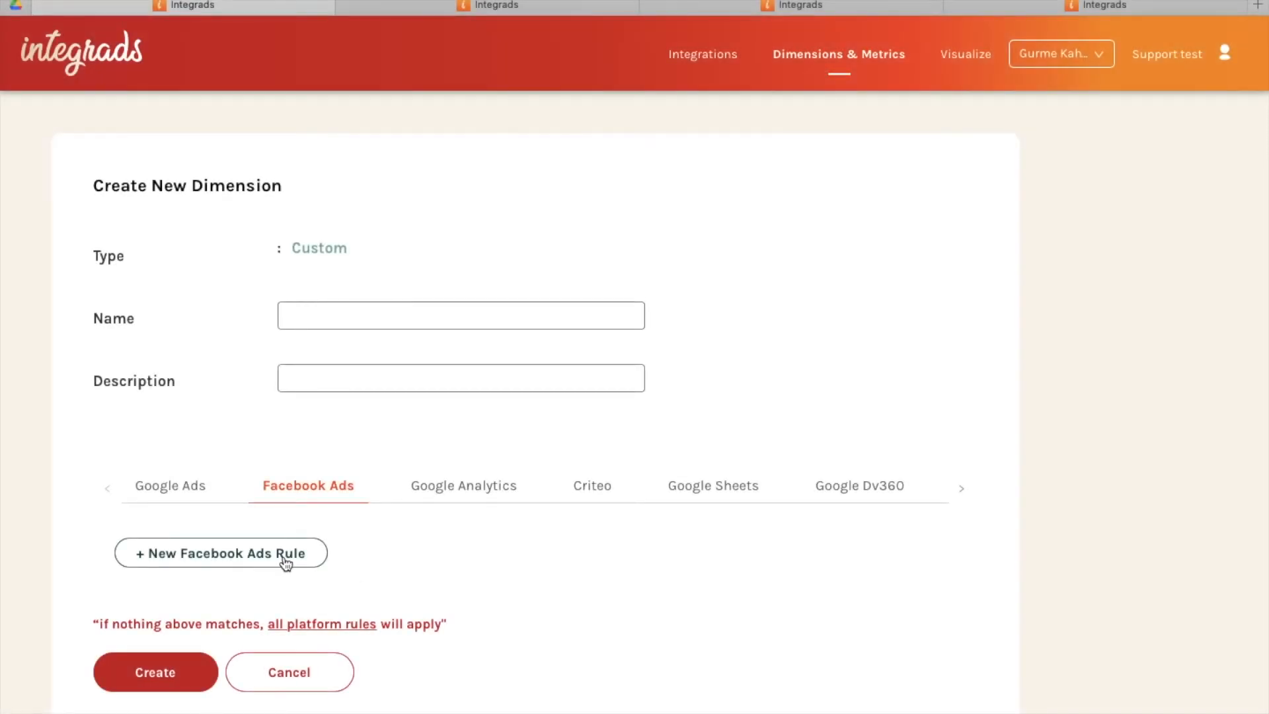
Add a Facebook Ads rule to the new dimension with the condition Campaign Name, Includes all.
{"action": "left_click", "coordinate": [283, 554]}
{"action": "scroll", "coordinate": [378, 559], "scroll_direction": "down", "scroll_amount": 3}
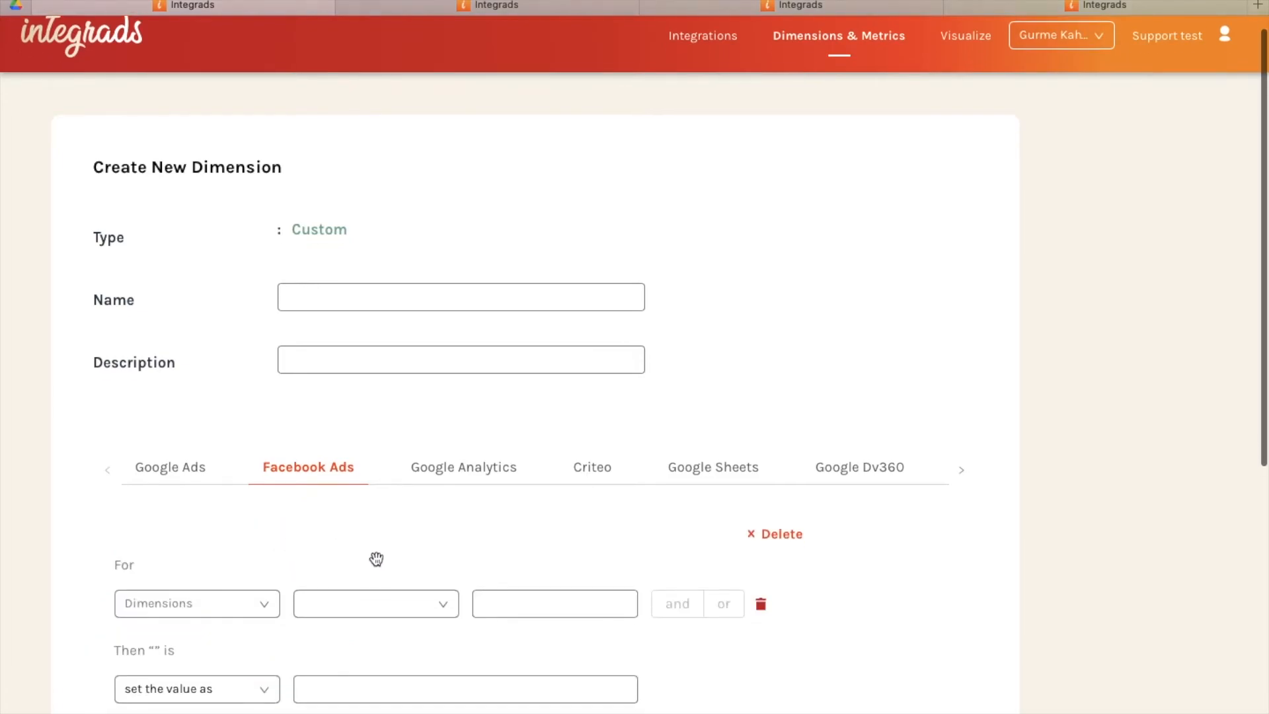
{"action": "scroll", "coordinate": [379, 557], "scroll_direction": "down", "scroll_amount": 1}
{"action": "left_click", "coordinate": [242, 450]}
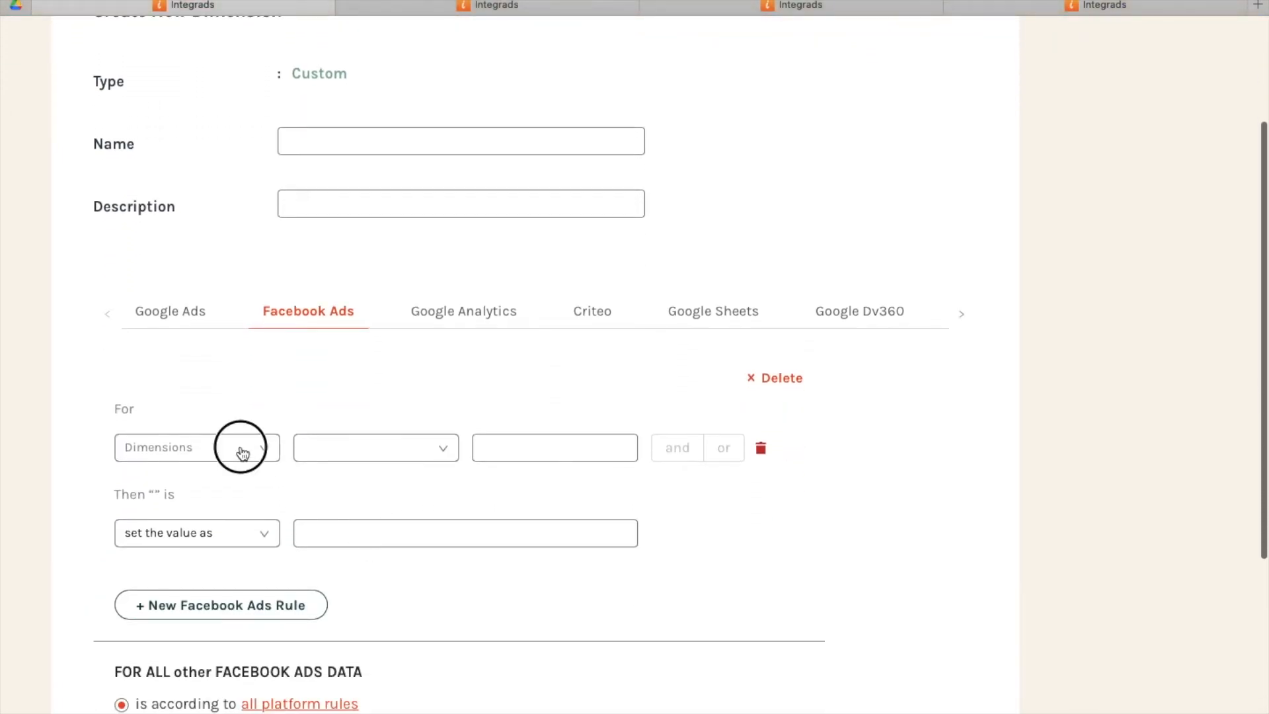
{"action": "type", "text": "cam"}
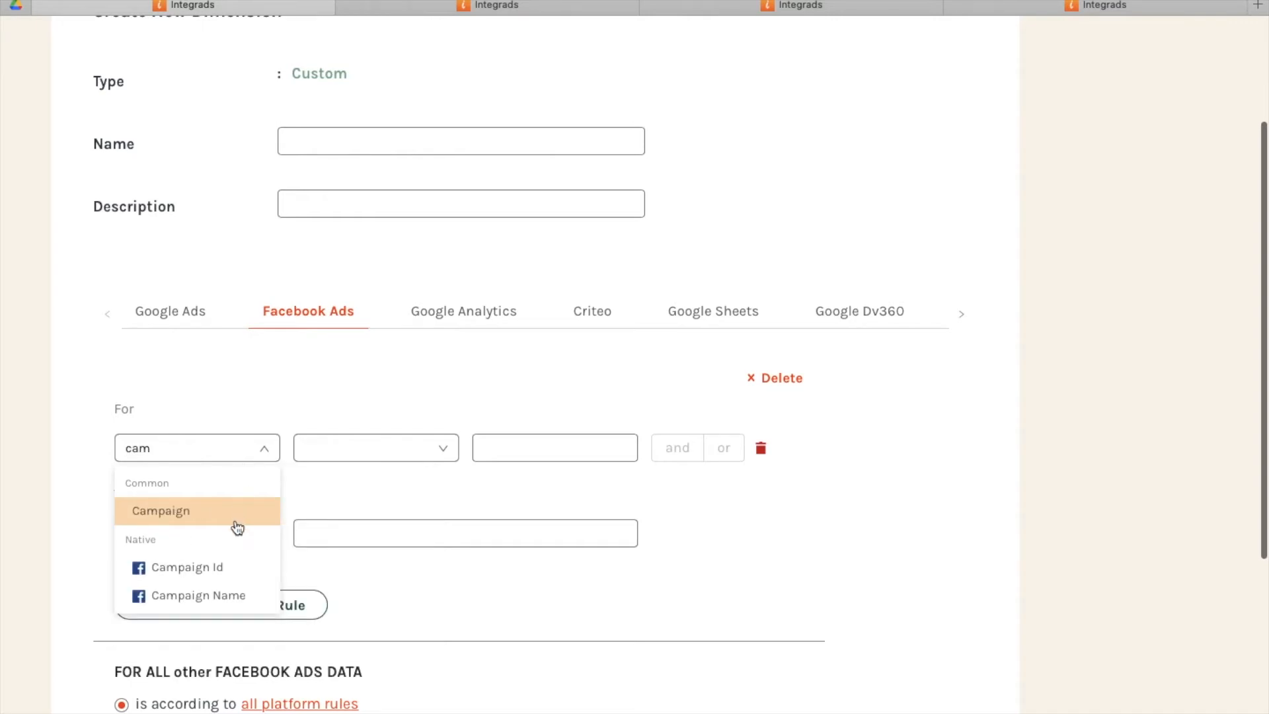
{"action": "left_click", "coordinate": [232, 595]}
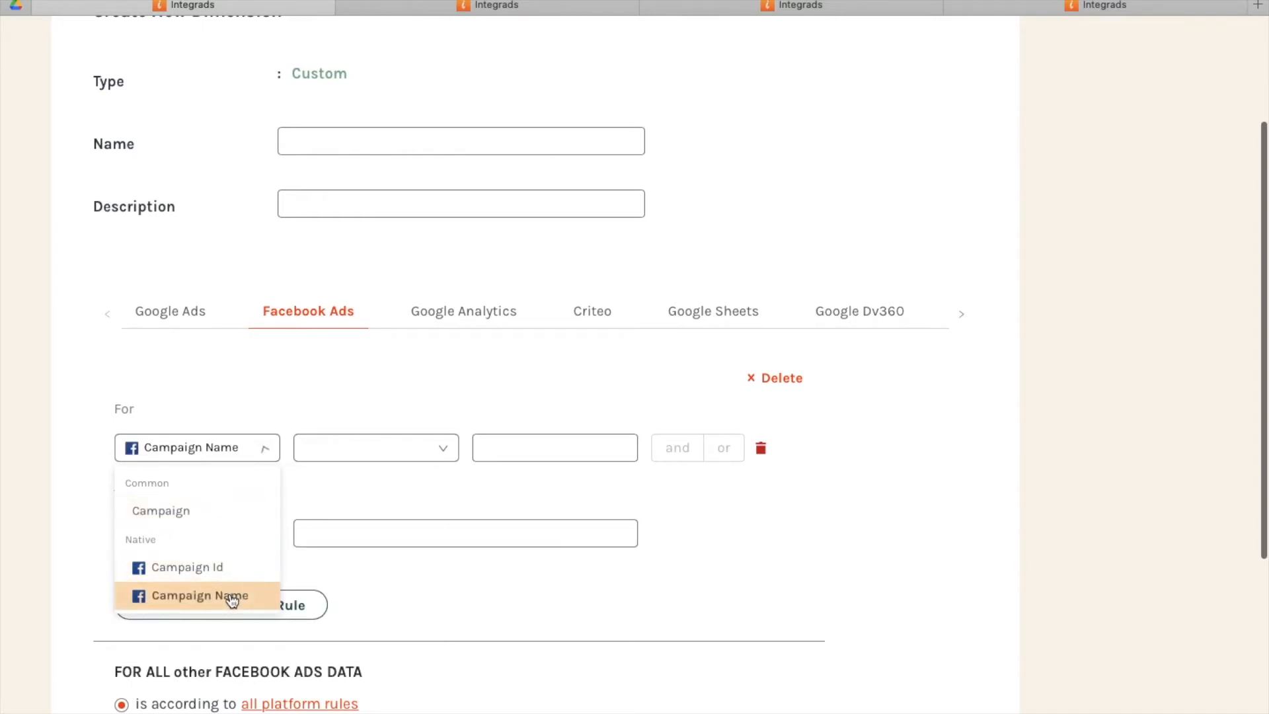
{"action": "left_click", "coordinate": [409, 452]}
{"action": "left_click", "coordinate": [396, 515]}
Have the Facebook Ads rule get the value from the native Campaign Name dimension.
{"action": "left_click", "coordinate": [247, 546]}
{"action": "left_click", "coordinate": [193, 602]}
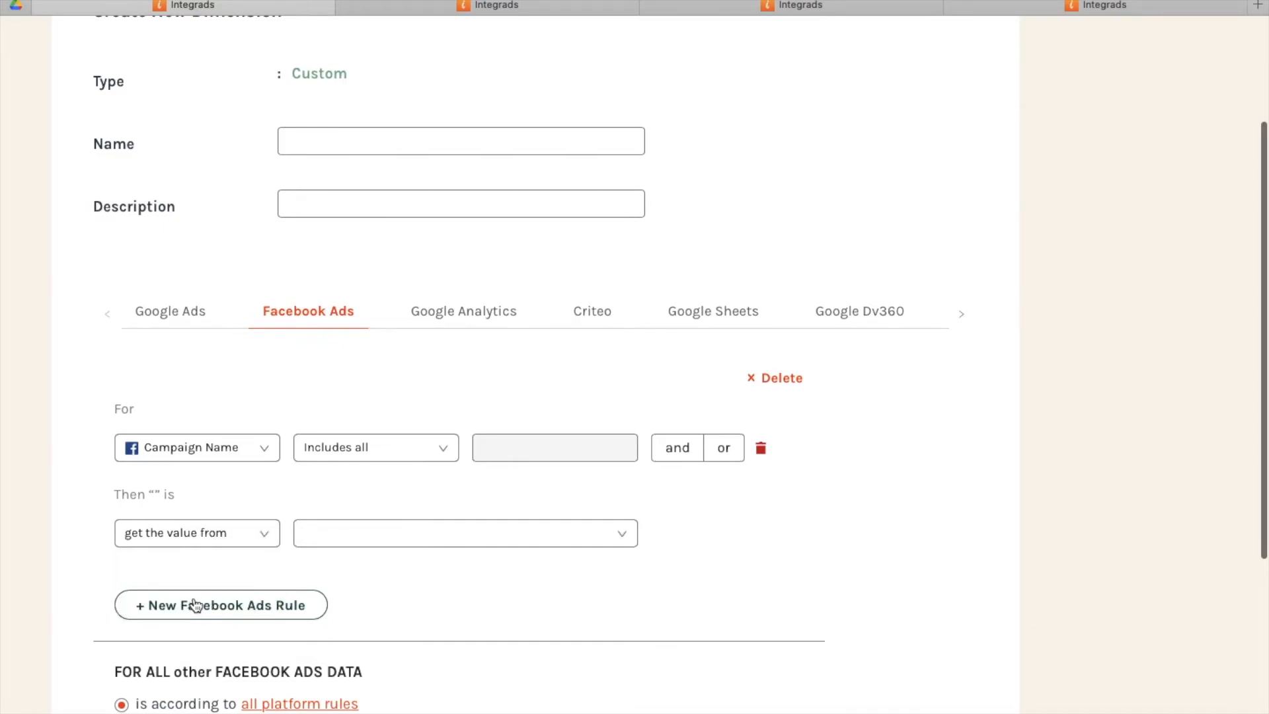
{"action": "left_click", "coordinate": [343, 549]}
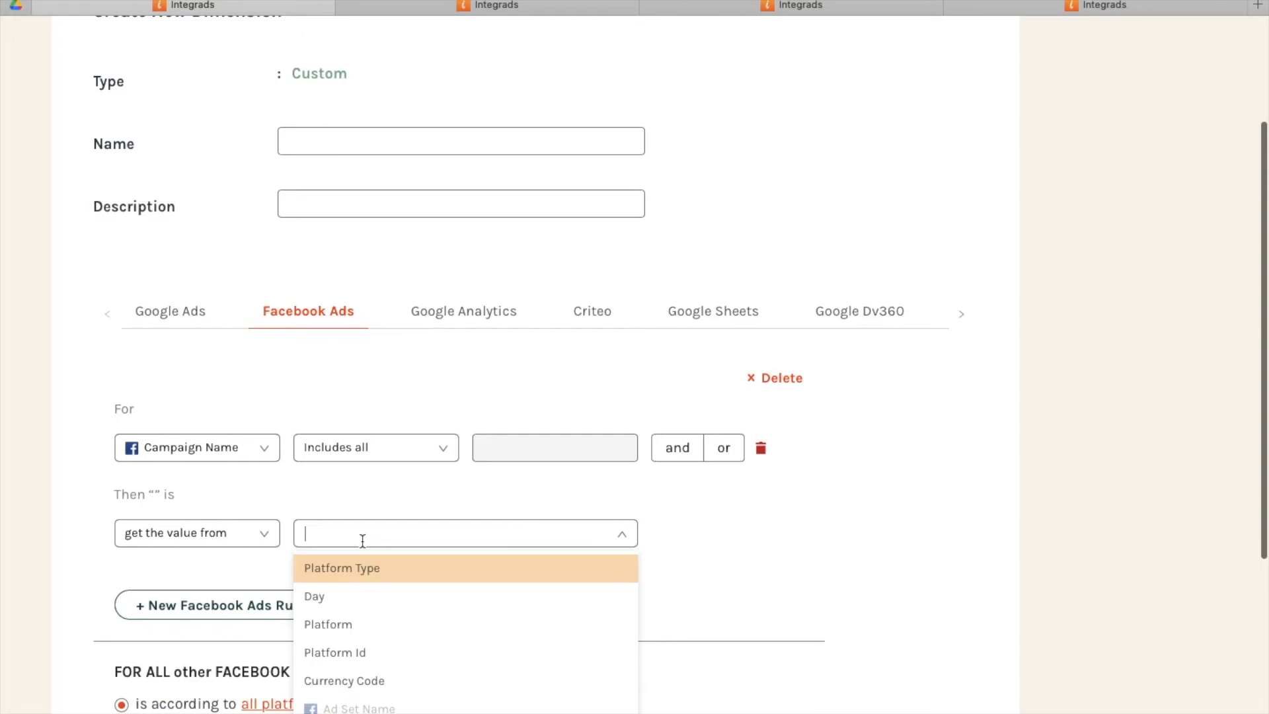
{"action": "type", "text": "cam"}
{"action": "left_click", "coordinate": [374, 596]}
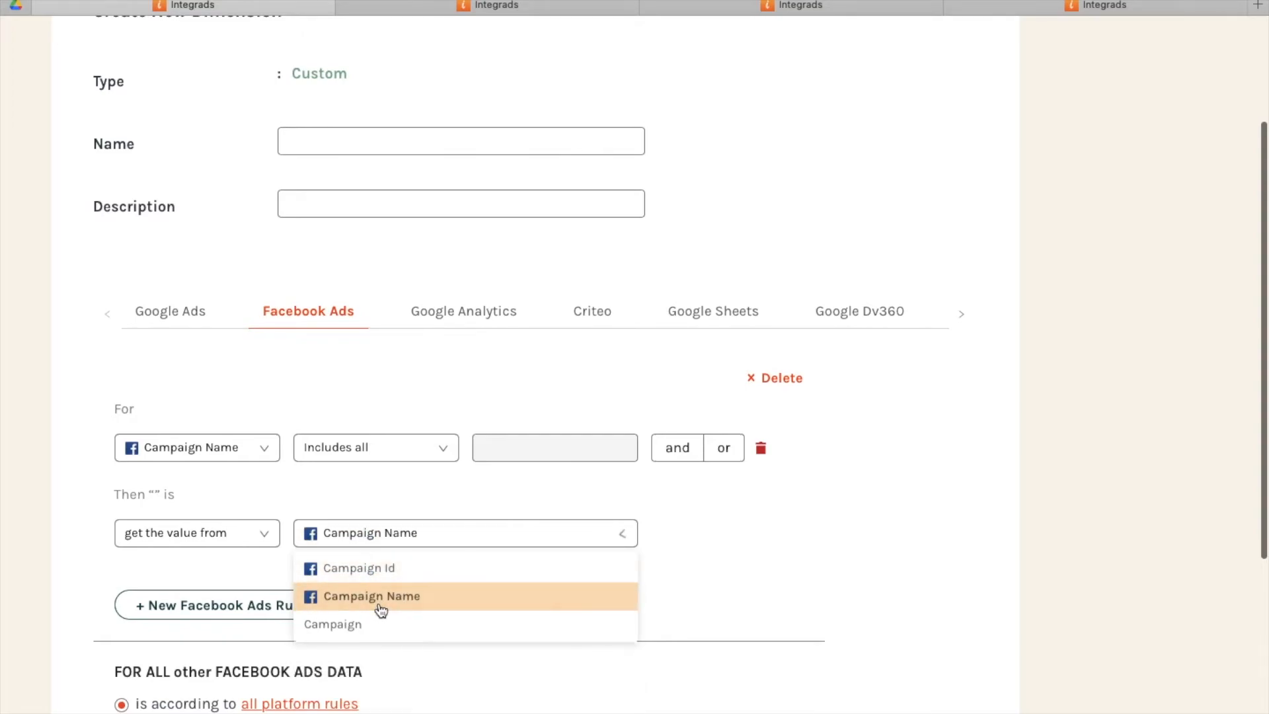
Add a Google Analytics rule with the condition native Campaign, Includes all.
{"action": "left_click", "coordinate": [449, 328]}
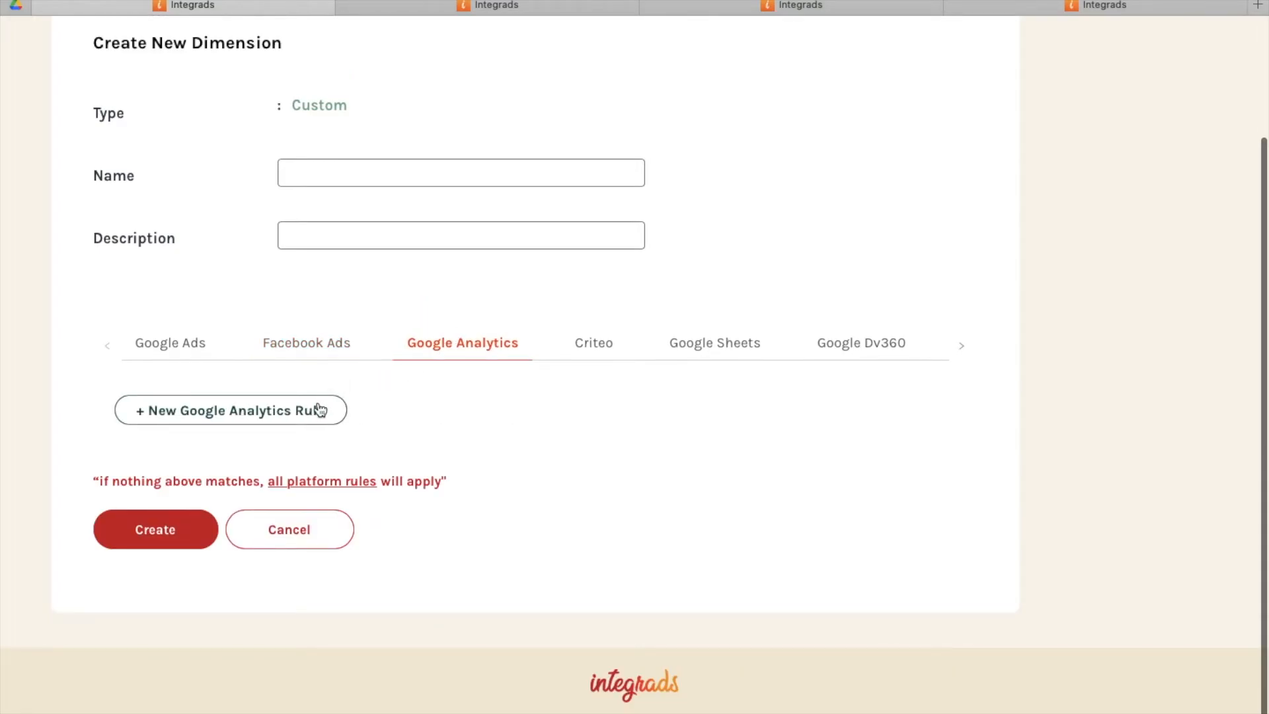
{"action": "left_click", "coordinate": [320, 409]}
{"action": "scroll", "coordinate": [292, 434], "scroll_direction": "down", "scroll_amount": 2}
{"action": "left_click", "coordinate": [239, 403]}
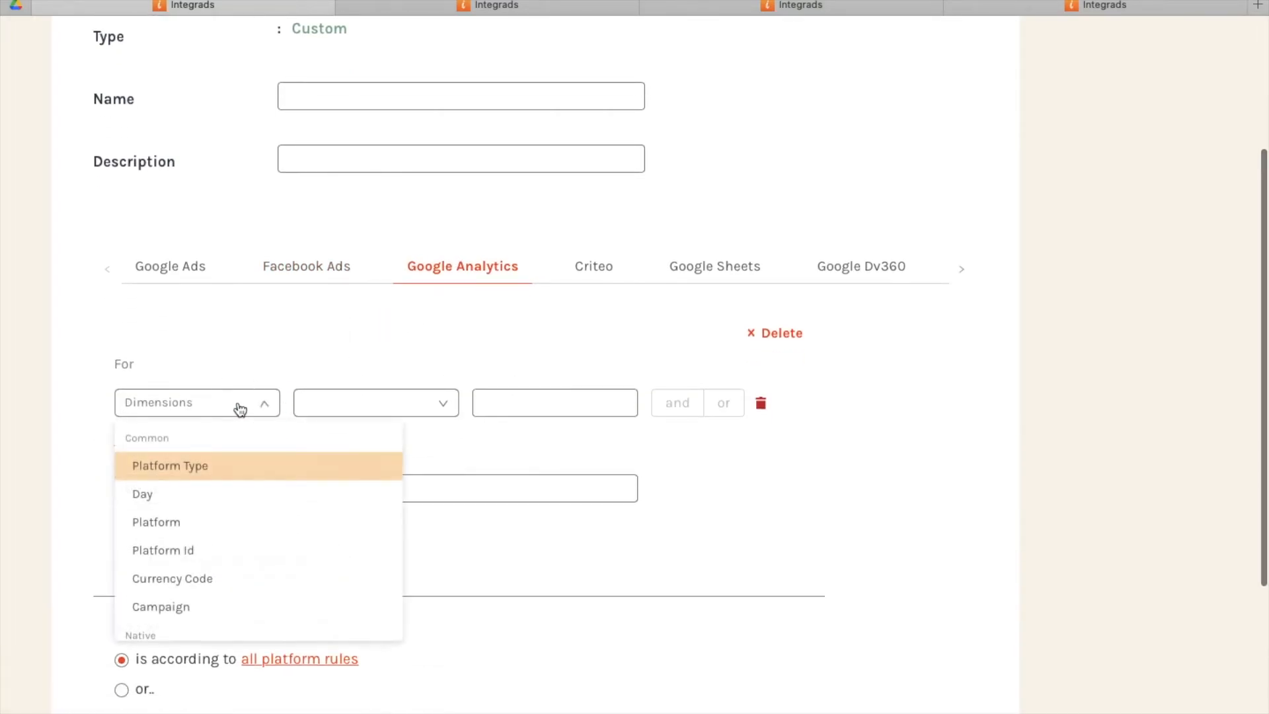
{"action": "type", "text": "cam"}
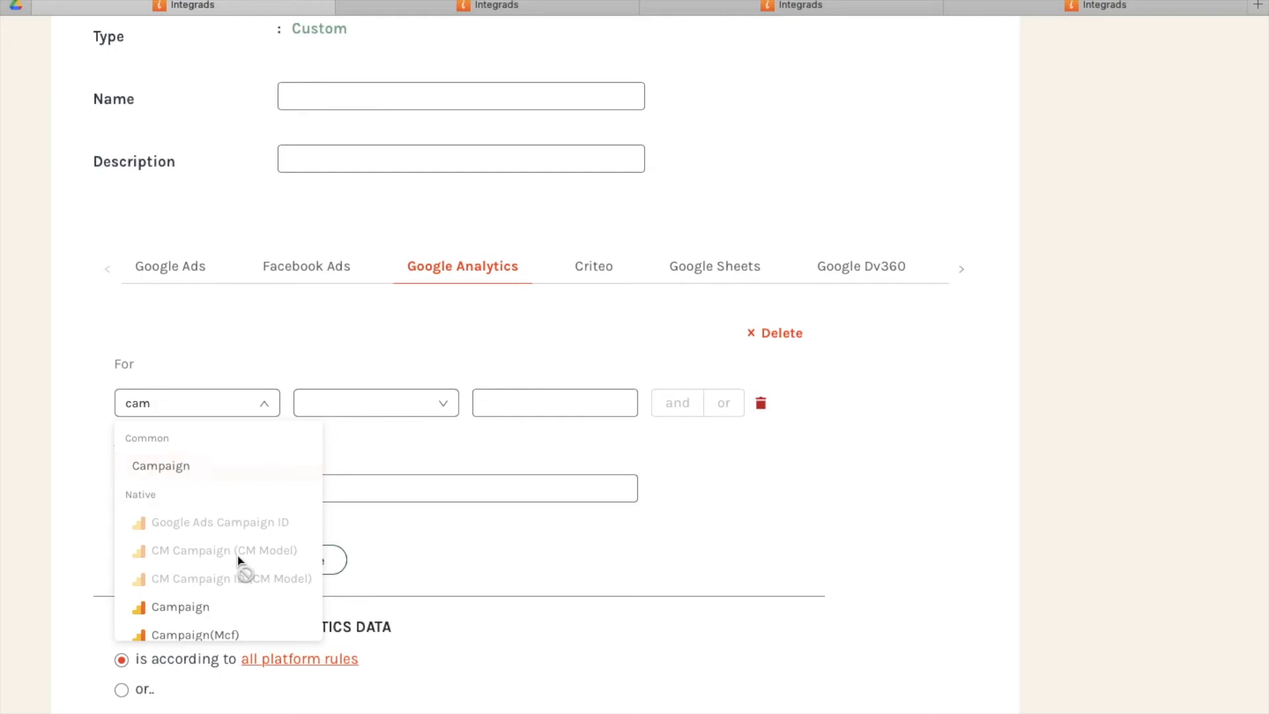
{"action": "left_click", "coordinate": [238, 606]}
{"action": "left_click", "coordinate": [361, 414]}
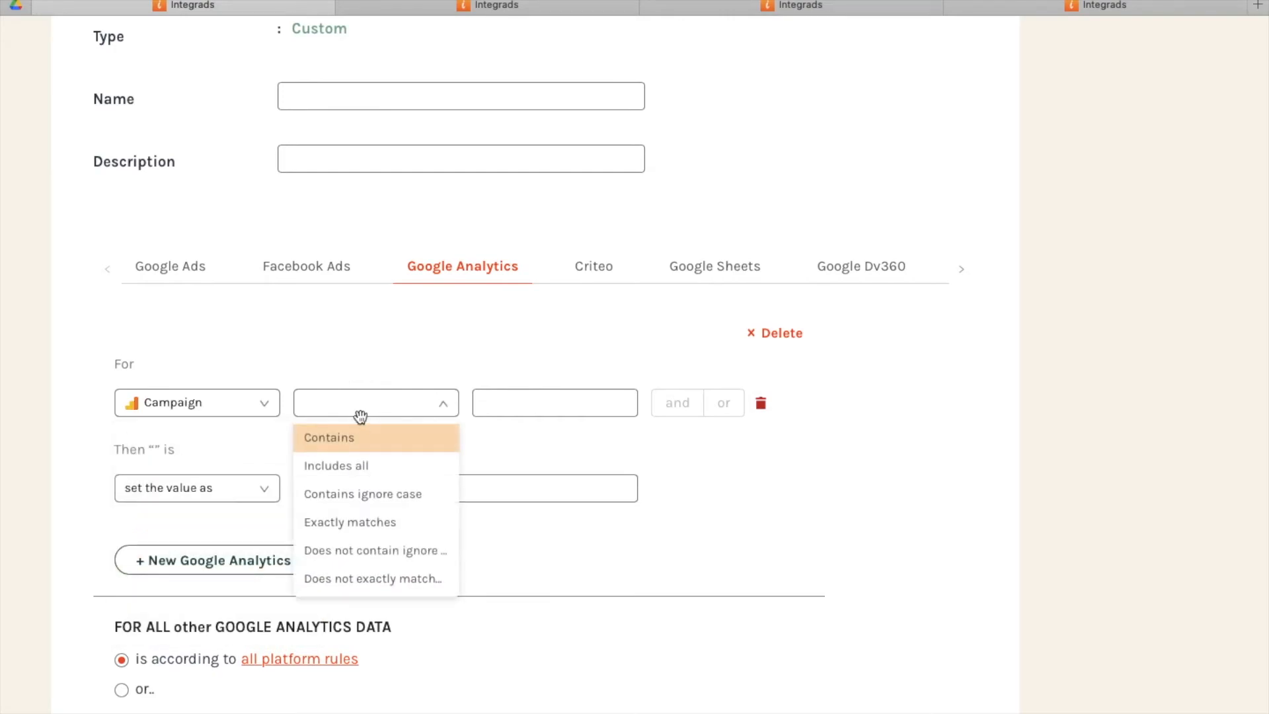
{"action": "left_click", "coordinate": [342, 466]}
Have the Google Analytics rule get the value from the native Campaign dimension, and return to the Facebook Ads rule.
{"action": "left_click", "coordinate": [237, 501]}
{"action": "left_click", "coordinate": [228, 546]}
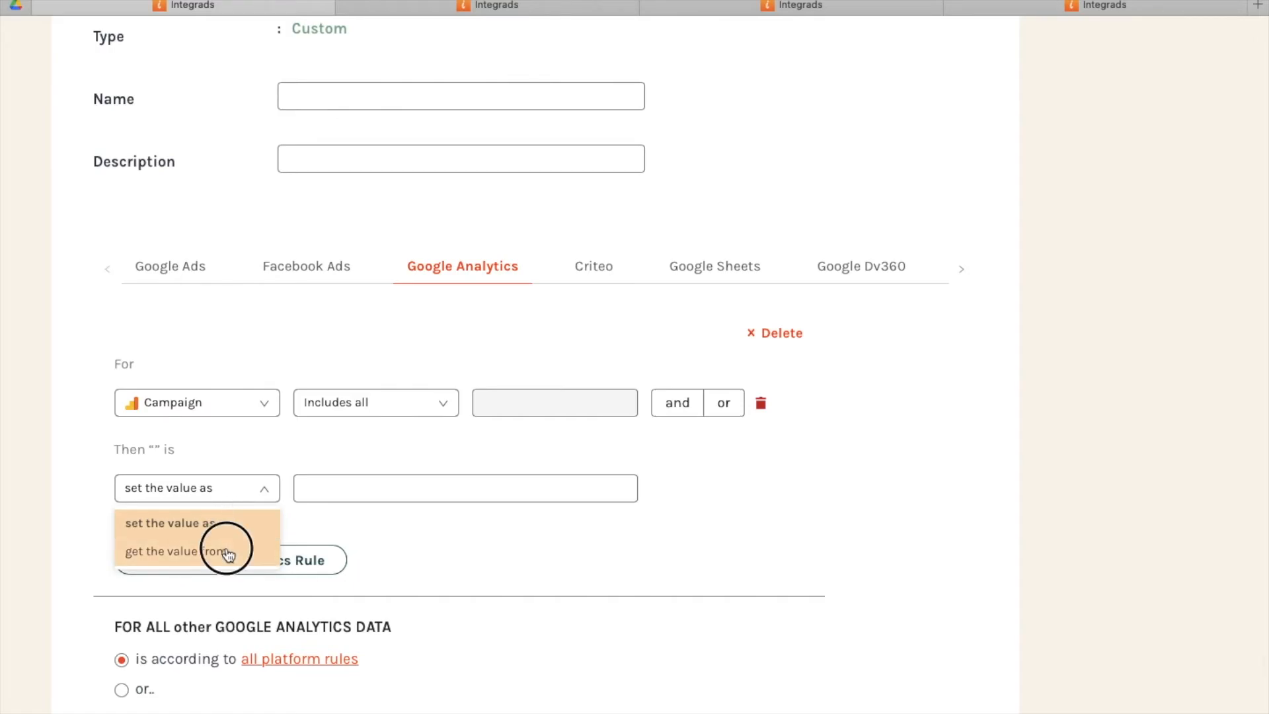
{"action": "left_click", "coordinate": [324, 506]}
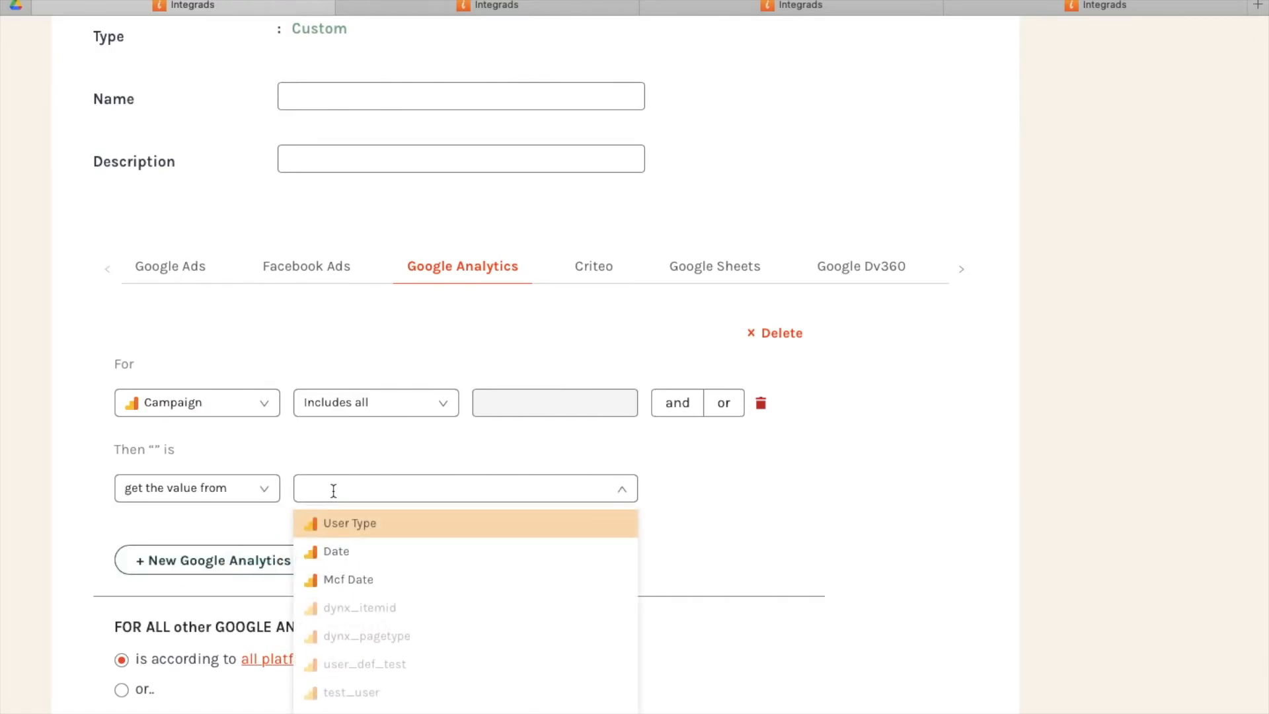
{"action": "type", "text": "cam"}
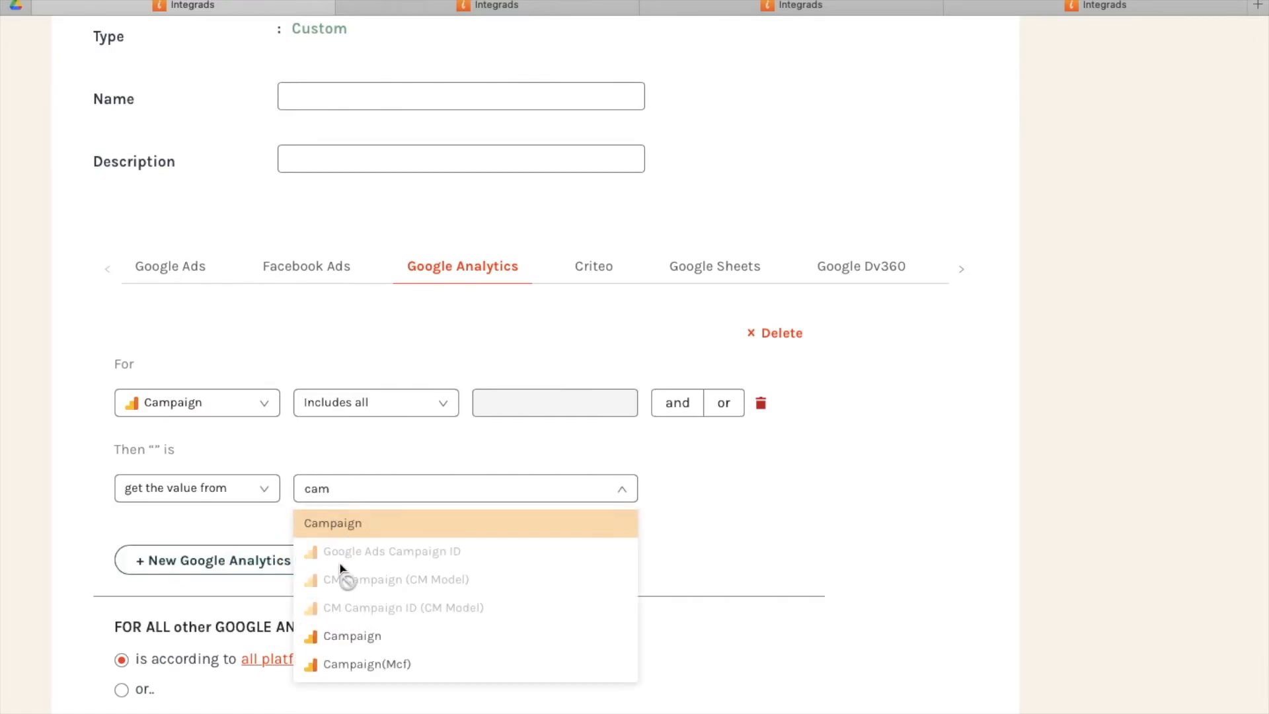
{"action": "left_click", "coordinate": [347, 634]}
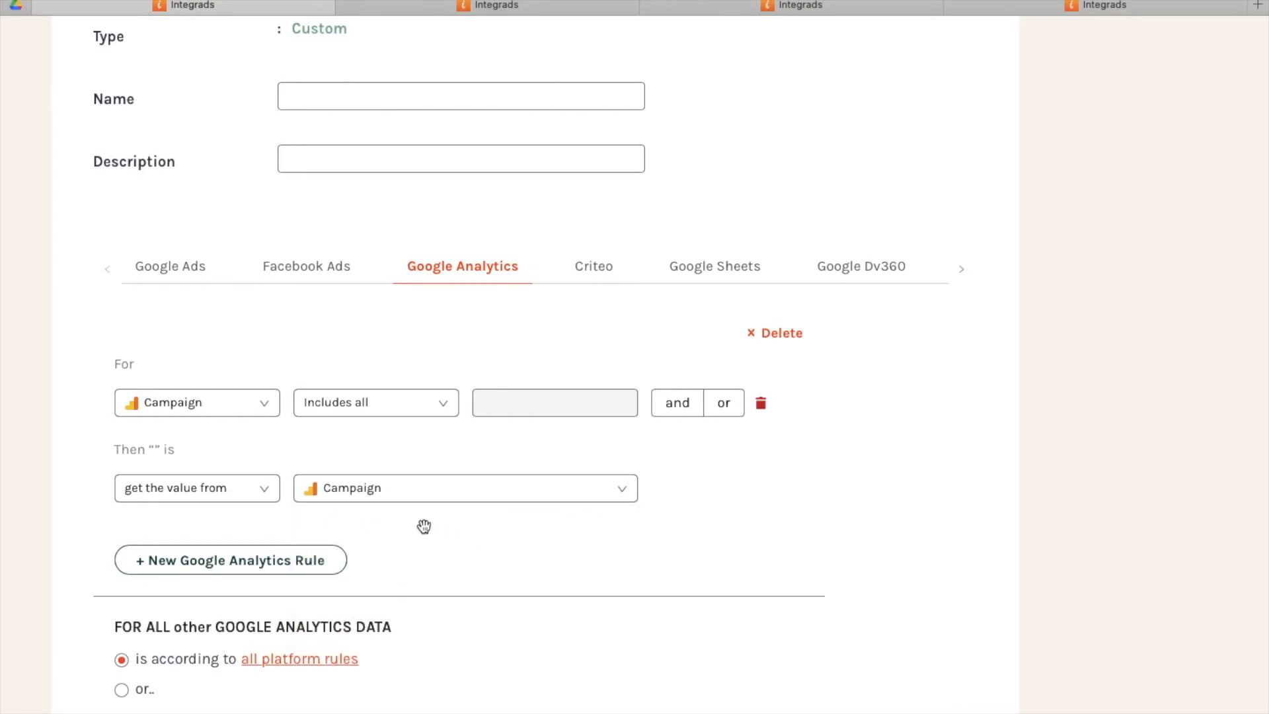
{"action": "left_click", "coordinate": [331, 284]}
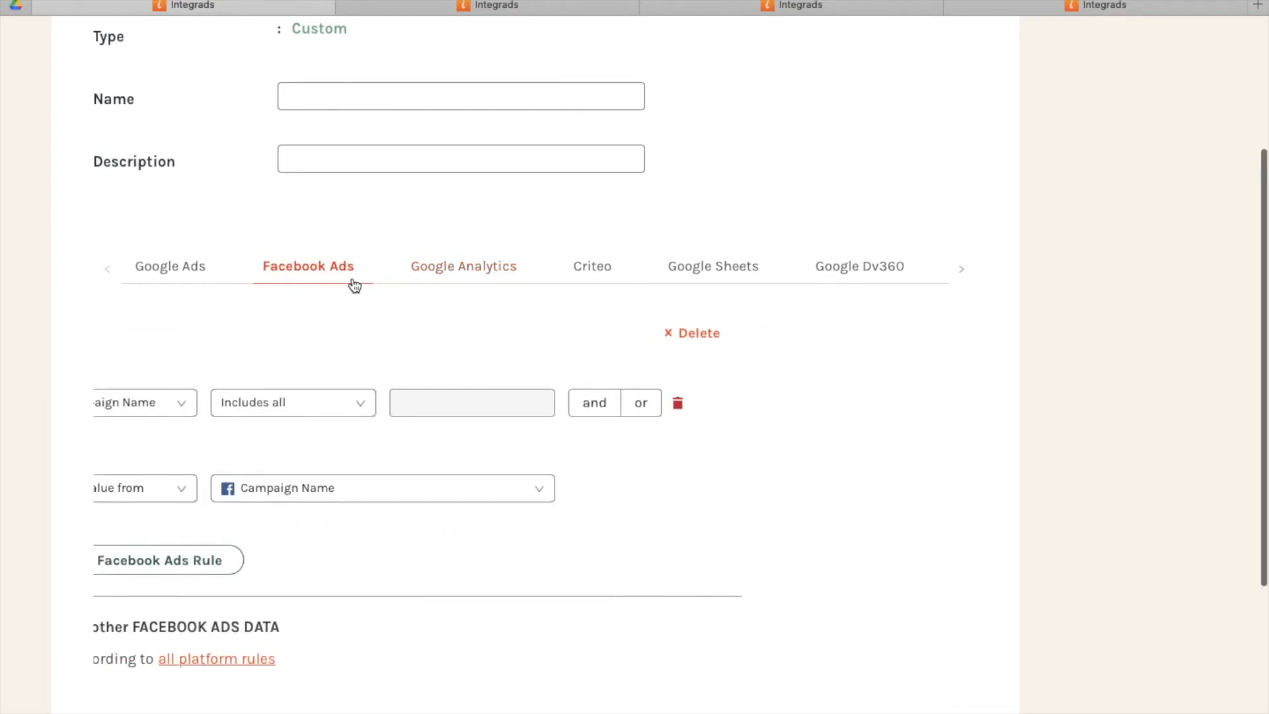
Switch to the open Traffic Source dimension and examine its name and its Google Ads, Facebook Ads and Google Analytics rules.
{"action": "left_click", "coordinate": [436, 7]}
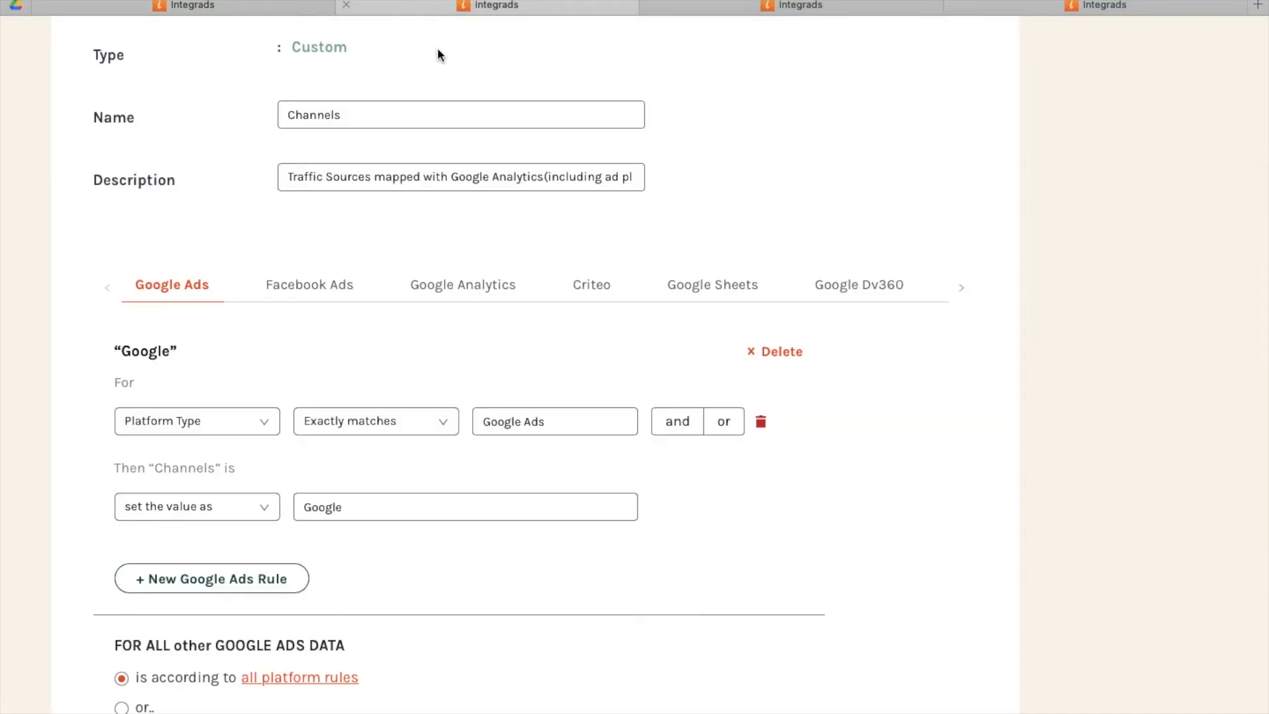
{"action": "scroll", "coordinate": [442, 164], "scroll_direction": "up", "scroll_amount": 3}
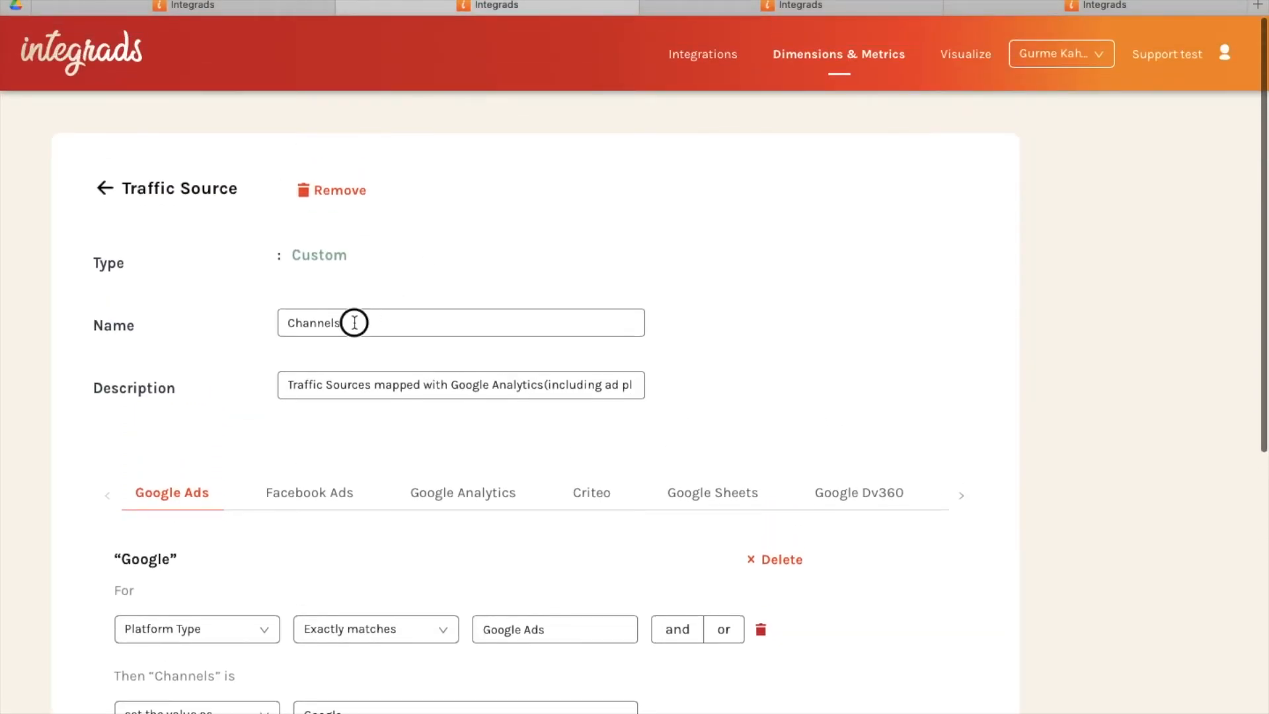
{"action": "double_click", "coordinate": [333, 324]}
{"action": "left_click", "coordinate": [328, 323]}
{"action": "scroll", "coordinate": [337, 332], "scroll_direction": "down", "scroll_amount": 6}
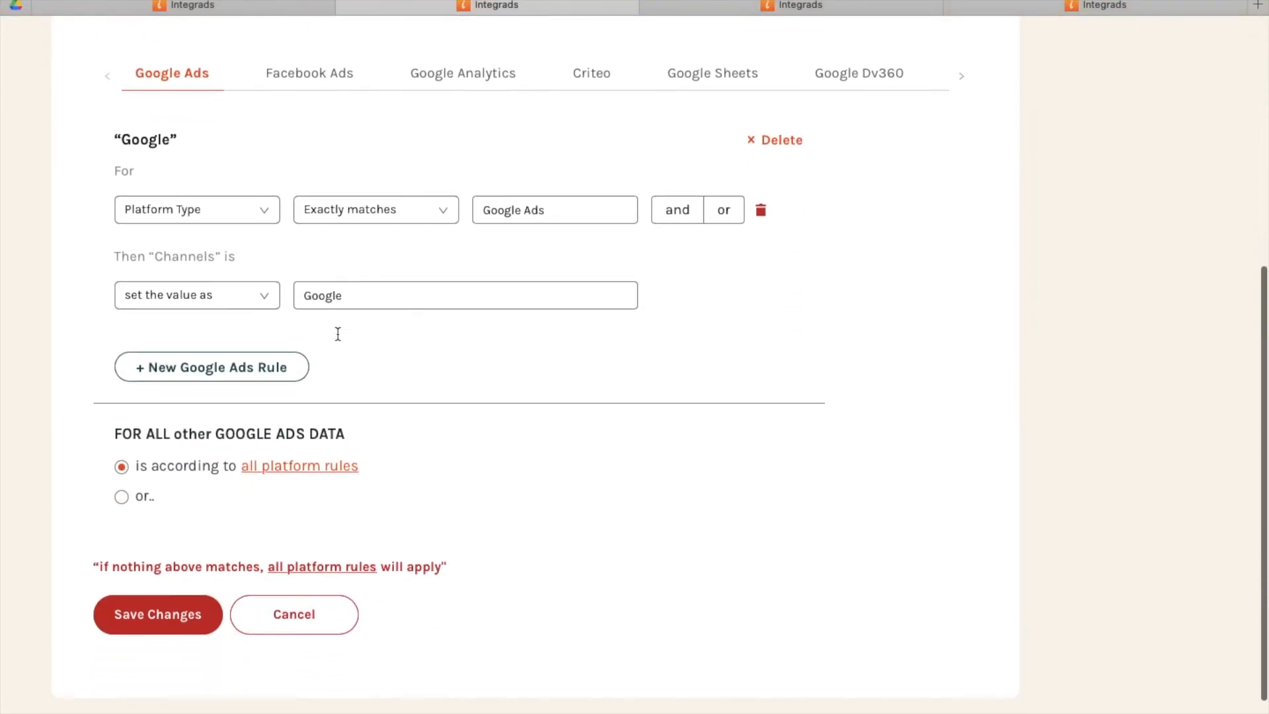
{"action": "left_click", "coordinate": [340, 82]}
{"action": "left_click", "coordinate": [441, 75]}
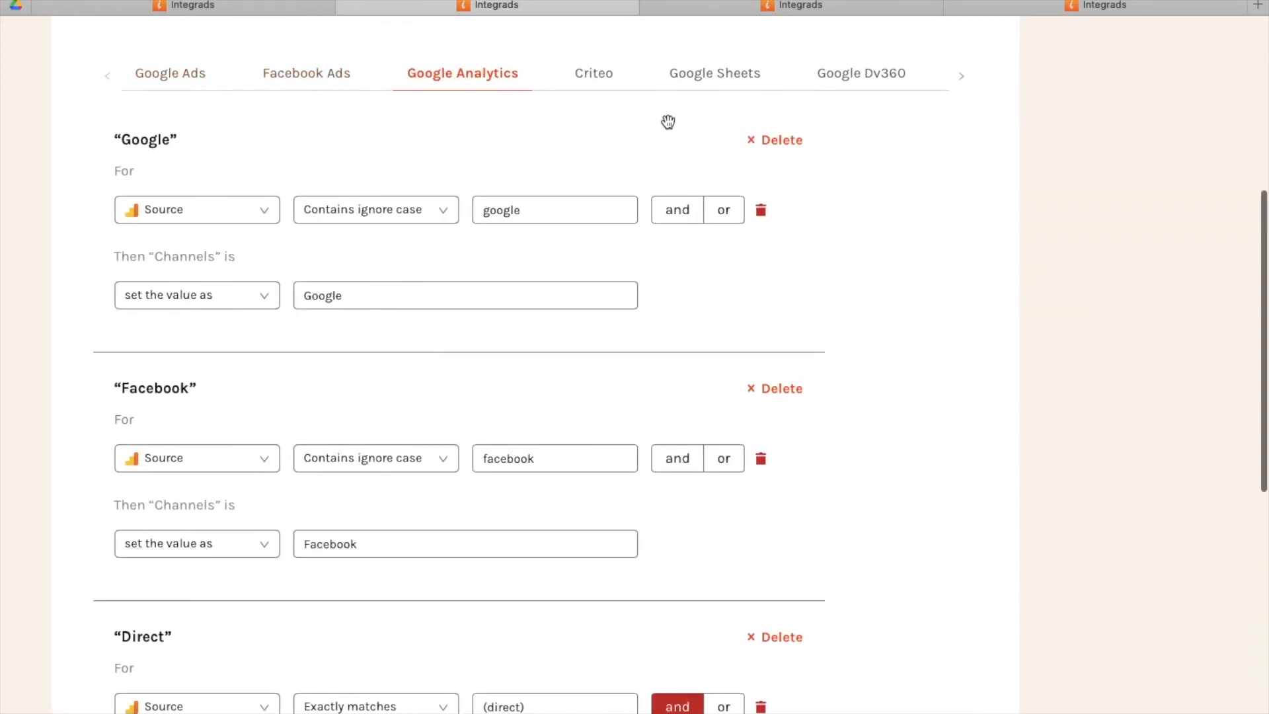
Review the remaining Google Analytics channel rules, then examine the Google Ads rules of the open Media Type dimension.
{"action": "scroll", "coordinate": [758, 154], "scroll_direction": "down", "scroll_amount": 2}
{"action": "scroll", "coordinate": [758, 154], "scroll_direction": "down", "scroll_amount": 2}
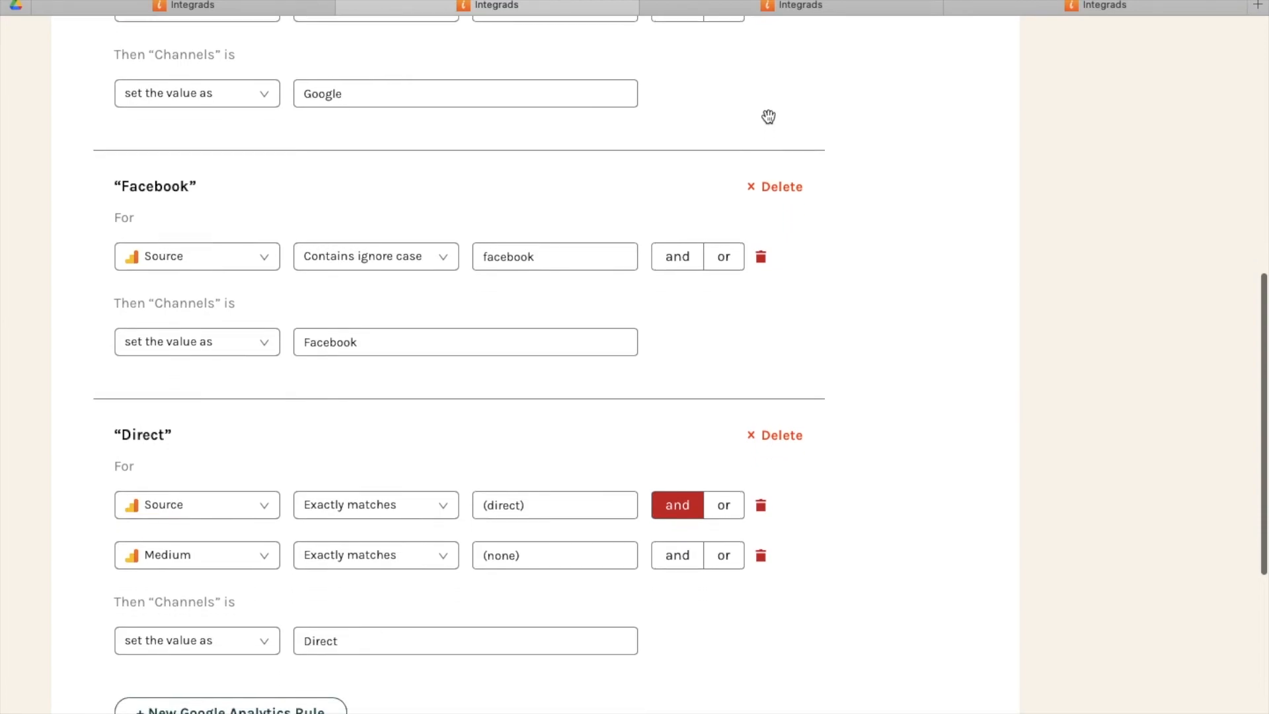
{"action": "left_click", "coordinate": [795, 9]}
{"action": "scroll", "coordinate": [796, 284], "scroll_direction": "down", "scroll_amount": 6}
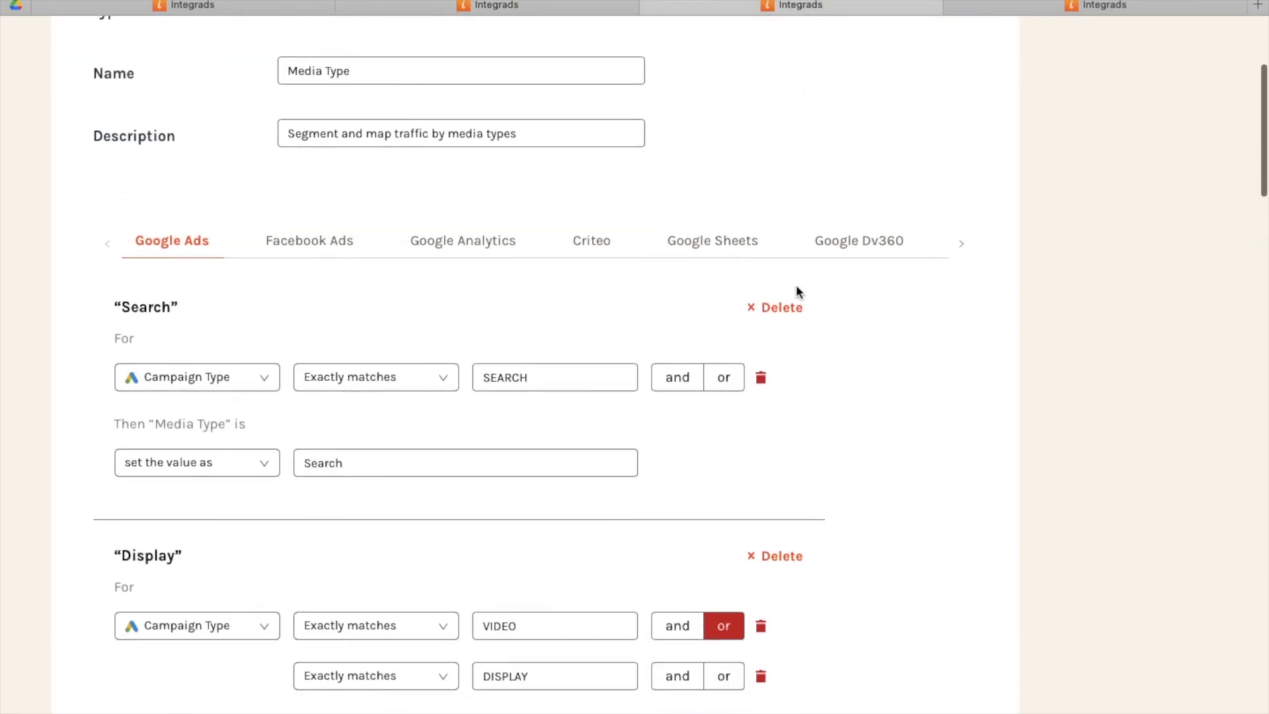
{"action": "scroll", "coordinate": [796, 291], "scroll_direction": "down", "scroll_amount": 7}
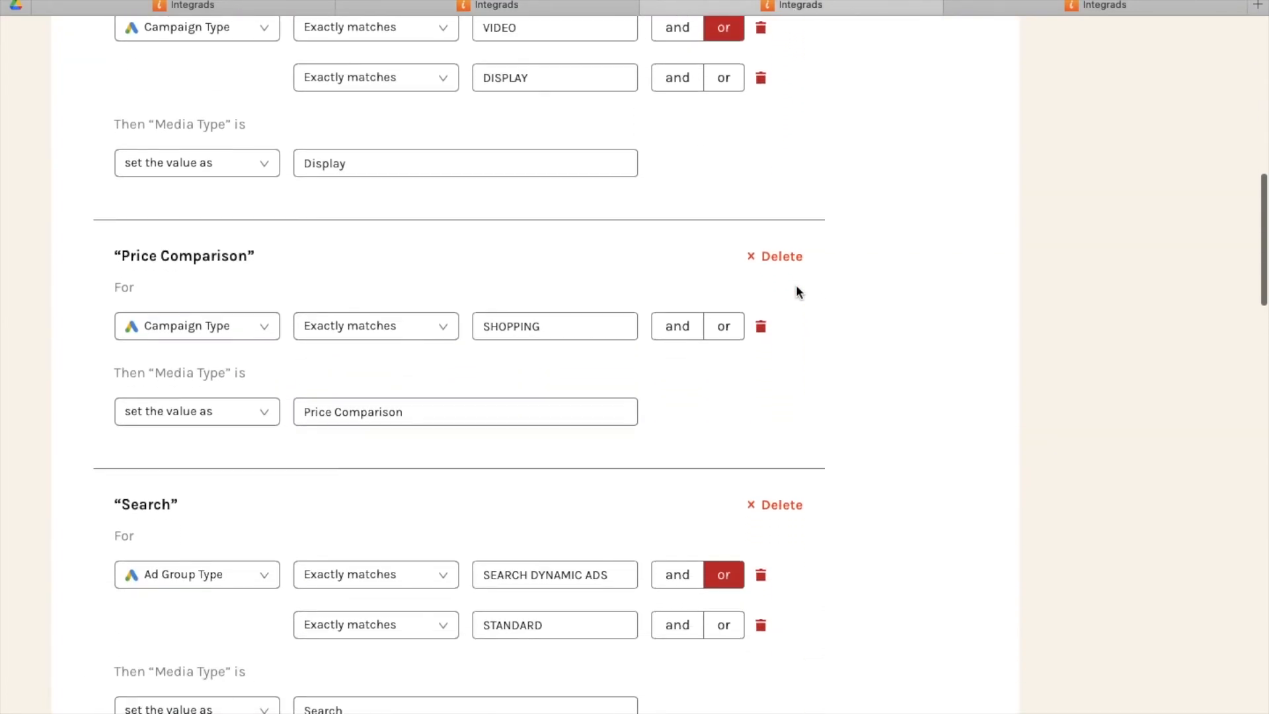
{"action": "scroll", "coordinate": [796, 291], "scroll_direction": "down", "scroll_amount": 4}
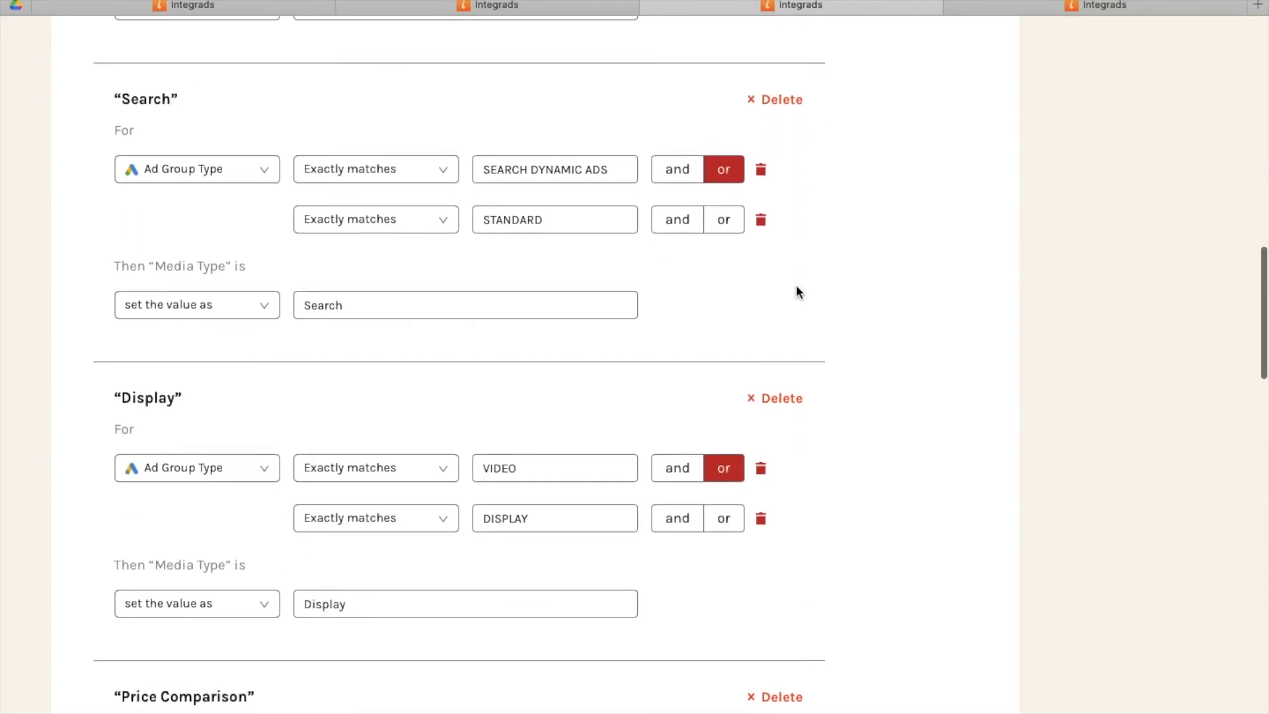
{"action": "scroll", "coordinate": [796, 286], "scroll_direction": "up", "scroll_amount": 15}
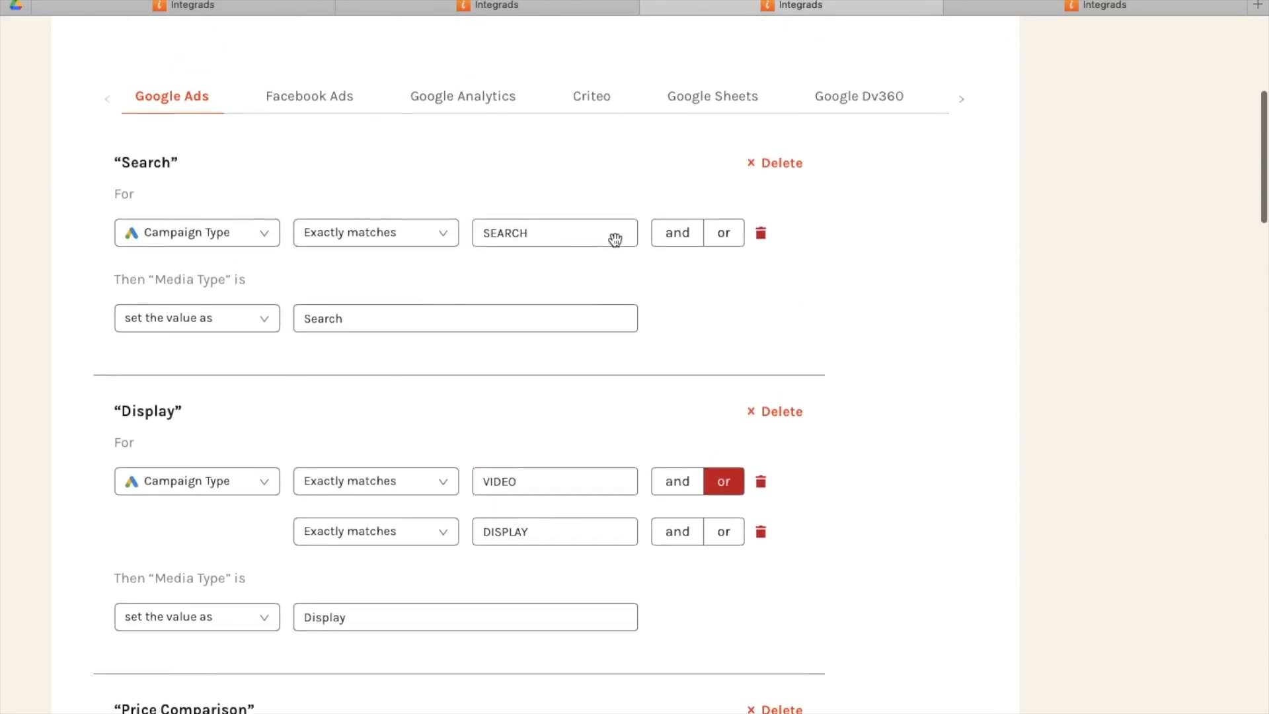
In Media Type's Google Analytics rules, move the Source-based Social rule below the Display rule.
{"action": "left_click", "coordinate": [453, 177]}
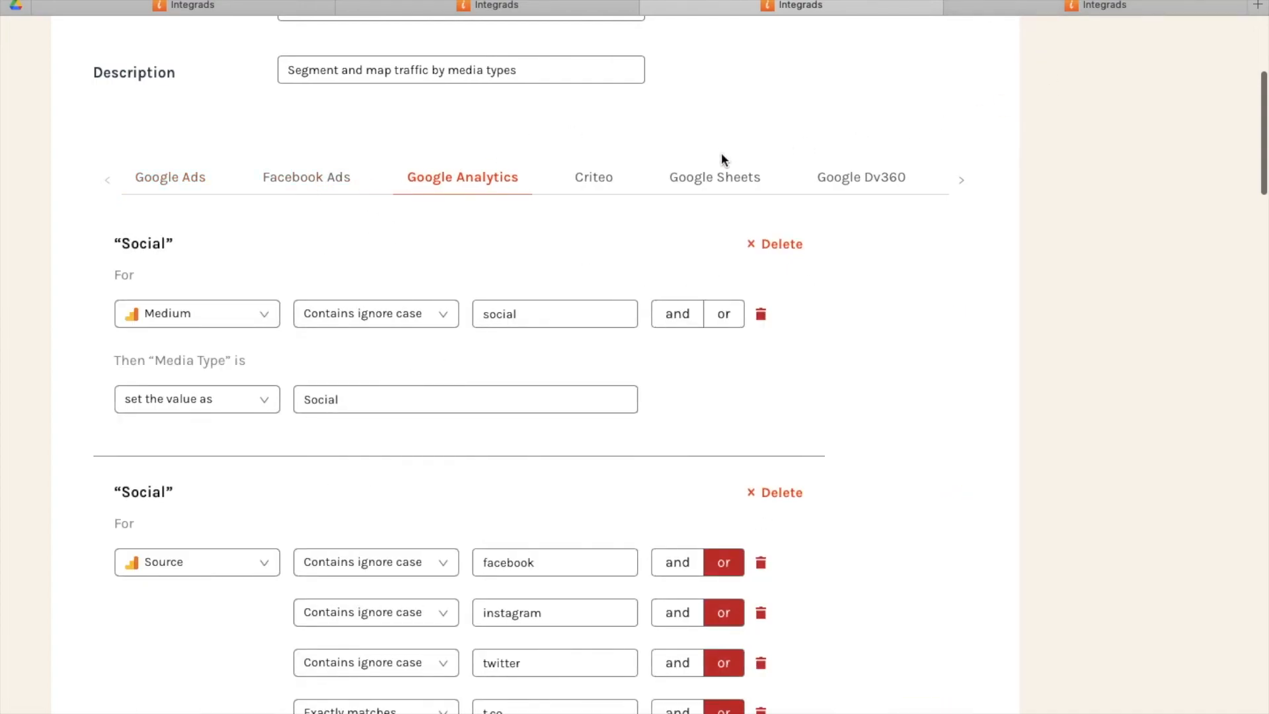
{"action": "scroll", "coordinate": [595, 536], "scroll_direction": "down", "scroll_amount": 7}
{"action": "left_click_drag", "start_coordinate": [547, 405], "coordinate": [629, 526]}
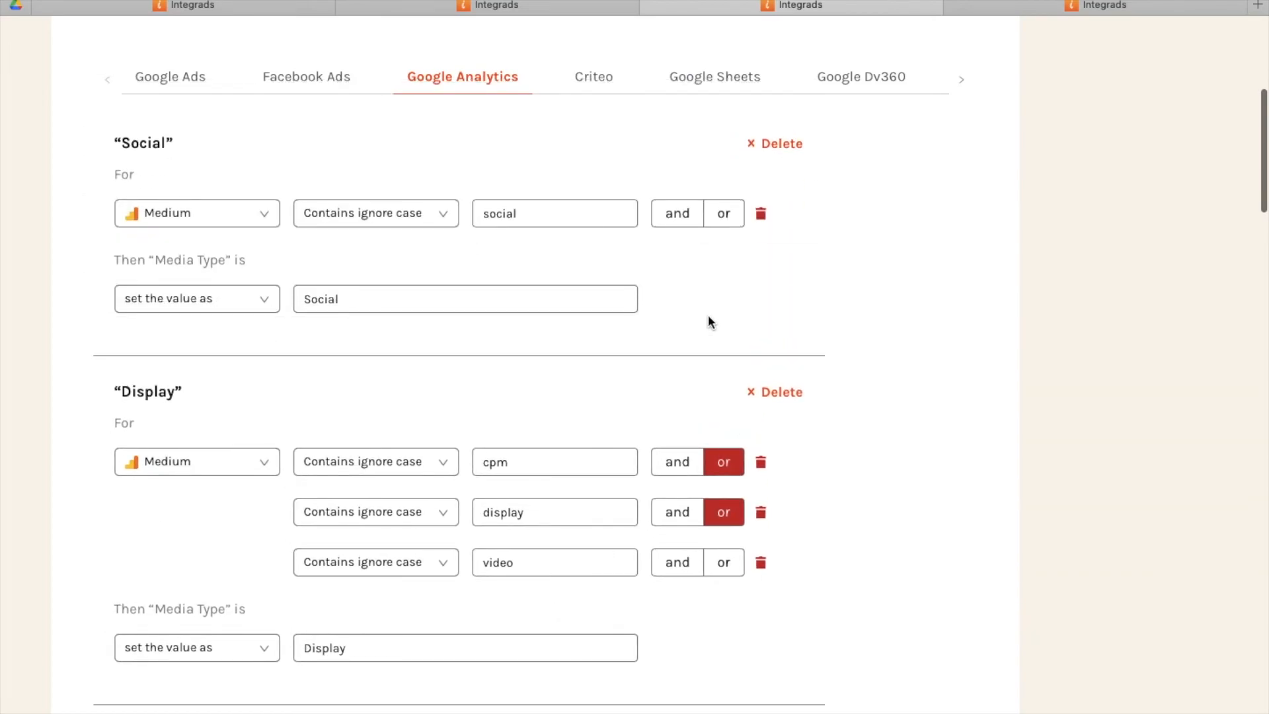
Add a Google Sheets rule to Media Type that uses the native cardFamily dimension.
{"action": "left_click", "coordinate": [701, 85]}
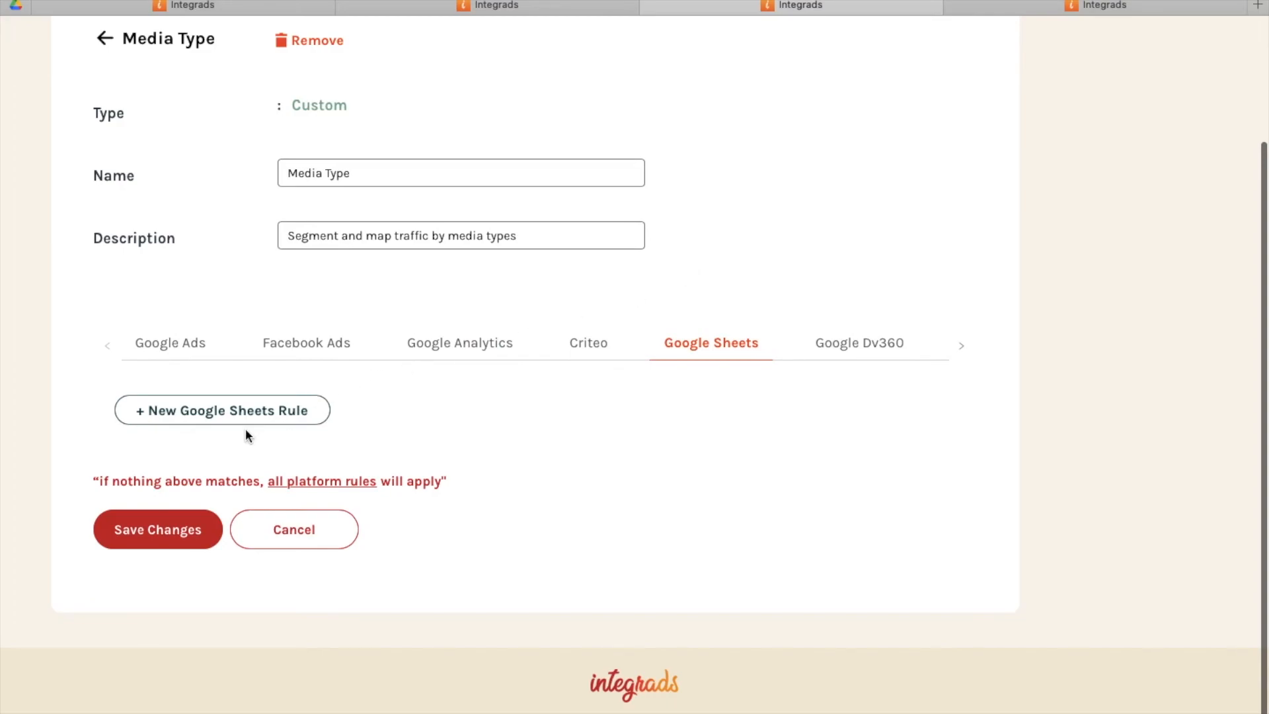
{"action": "left_click", "coordinate": [221, 415]}
{"action": "scroll", "coordinate": [228, 424], "scroll_direction": "down", "scroll_amount": 5}
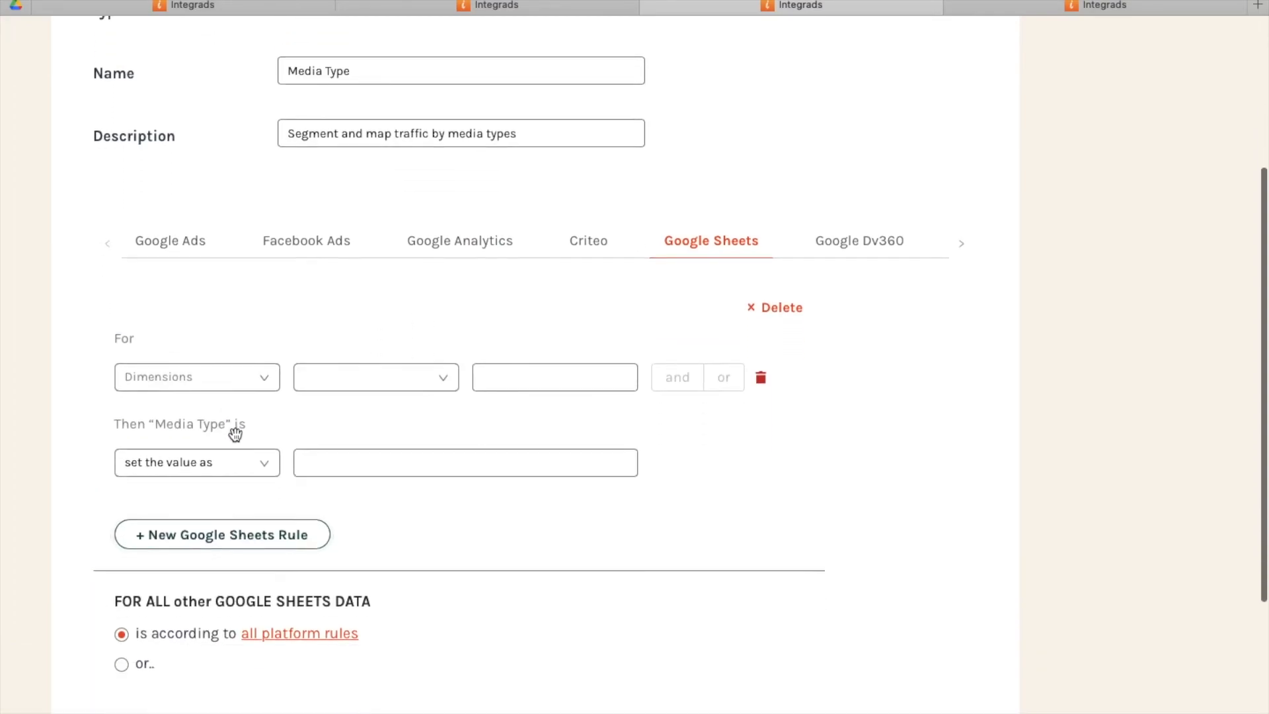
{"action": "scroll", "coordinate": [294, 334], "scroll_direction": "up", "scroll_amount": 1}
{"action": "left_click", "coordinate": [217, 351]}
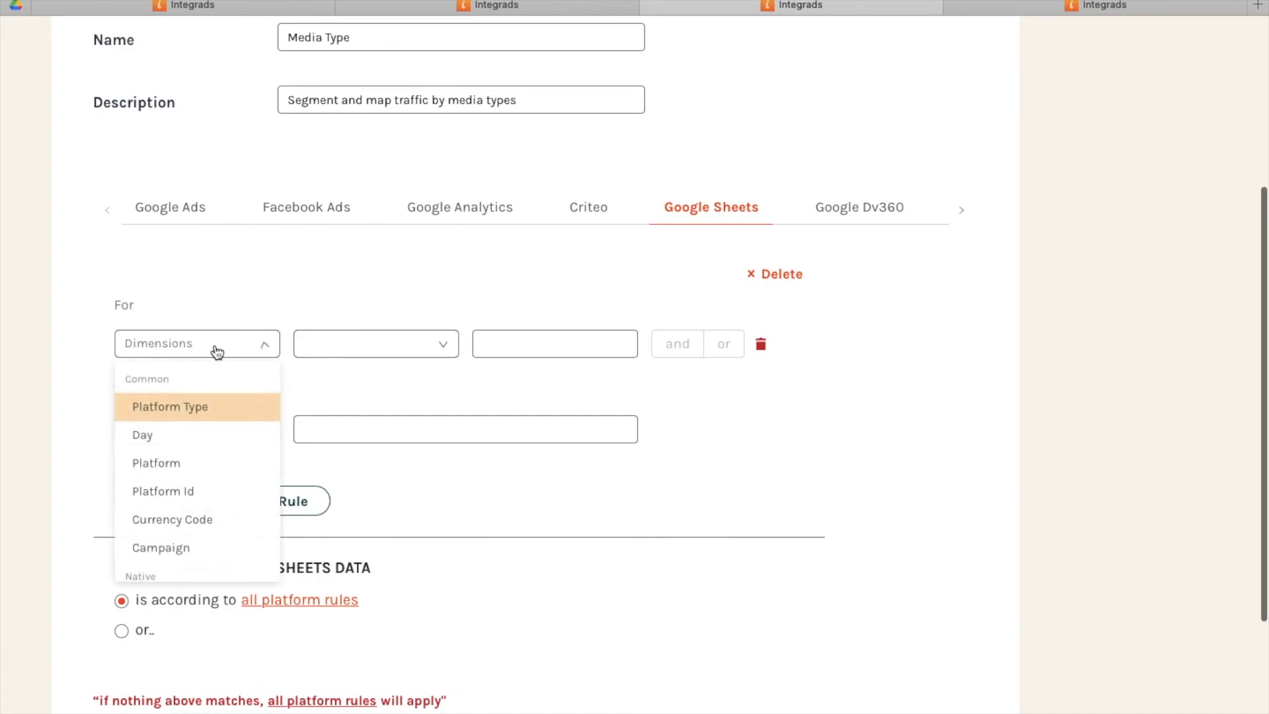
{"action": "scroll", "coordinate": [220, 441], "scroll_direction": "down", "scroll_amount": 3}
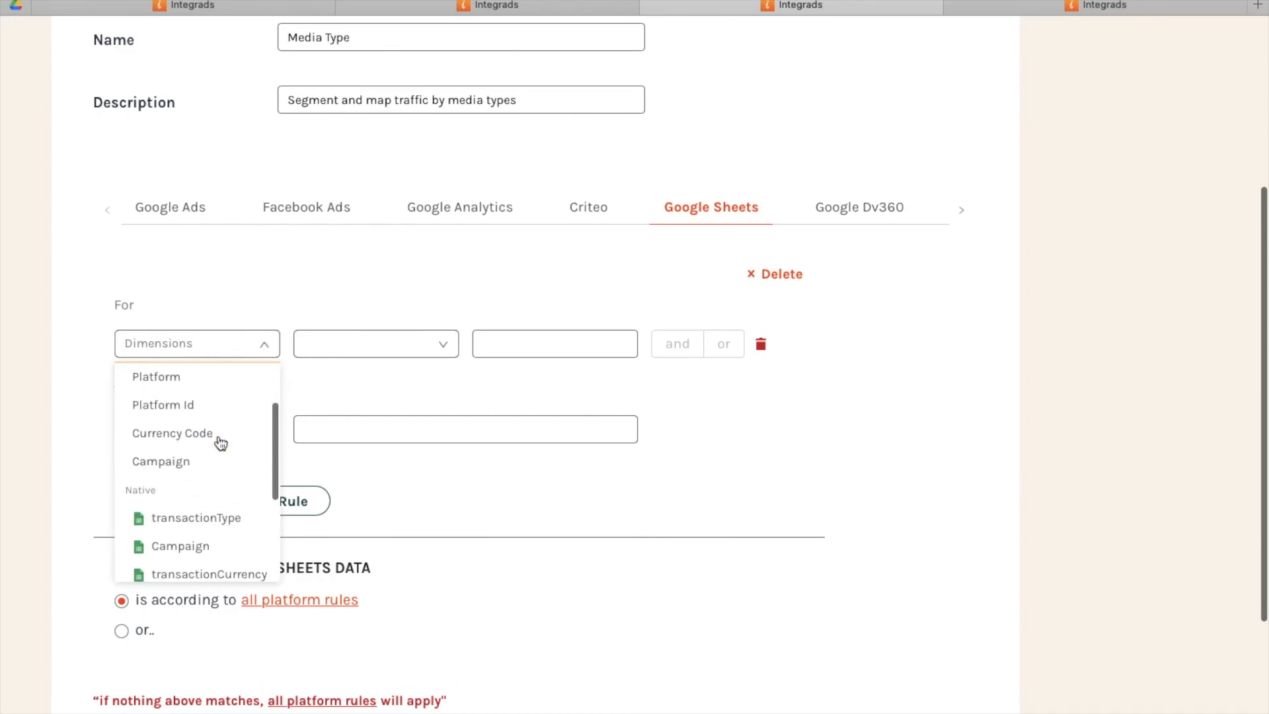
{"action": "scroll", "coordinate": [220, 443], "scroll_direction": "down", "scroll_amount": 3}
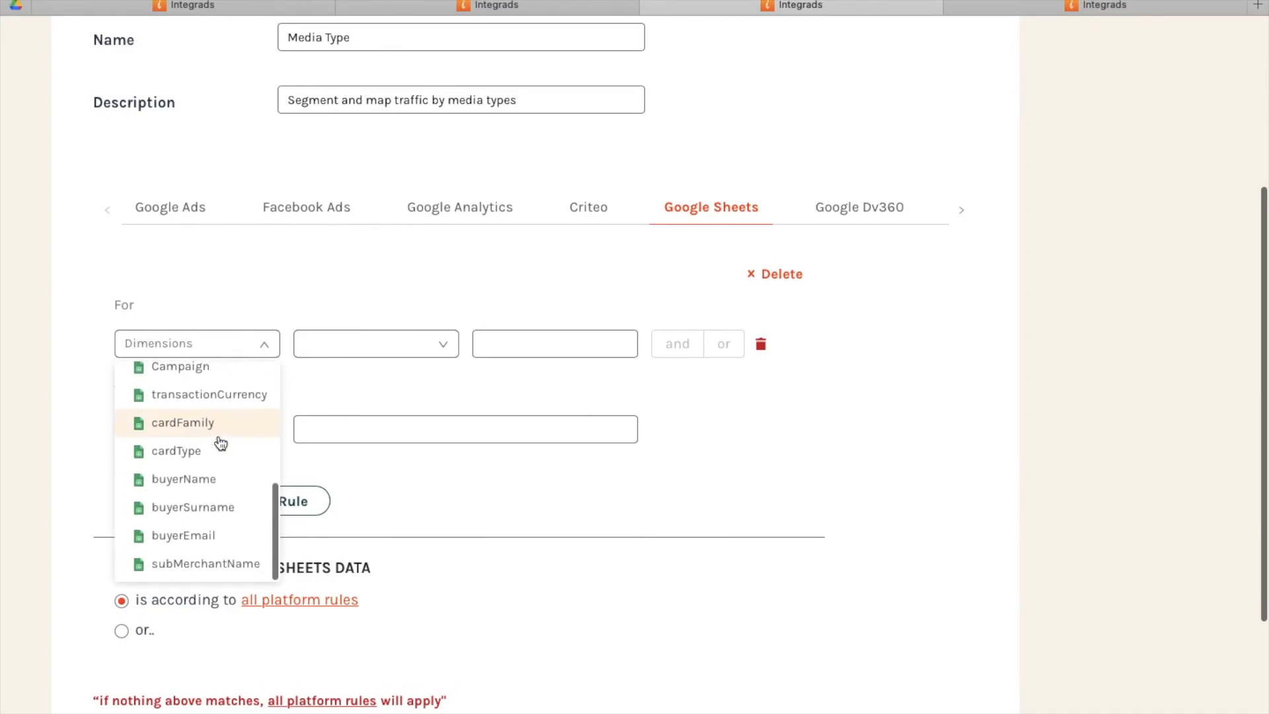
{"action": "scroll", "coordinate": [221, 442], "scroll_direction": "up", "scroll_amount": 1}
{"action": "scroll", "coordinate": [221, 443], "scroll_direction": "up", "scroll_amount": 1}
{"action": "scroll", "coordinate": [220, 443], "scroll_direction": "down", "scroll_amount": 1}
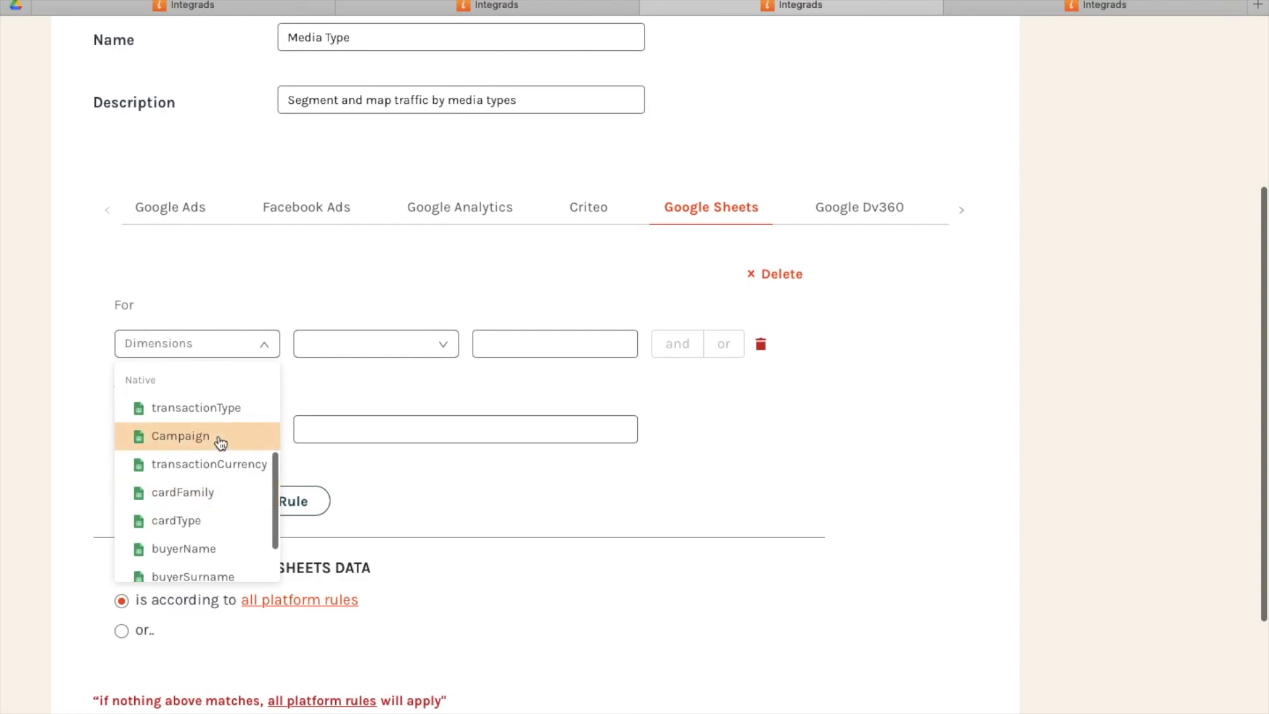
{"action": "left_click", "coordinate": [203, 506]}
Set the Google Sheets rule's condition to Contains "visa" and its Media Type value to "Card".
{"action": "left_click", "coordinate": [378, 345]}
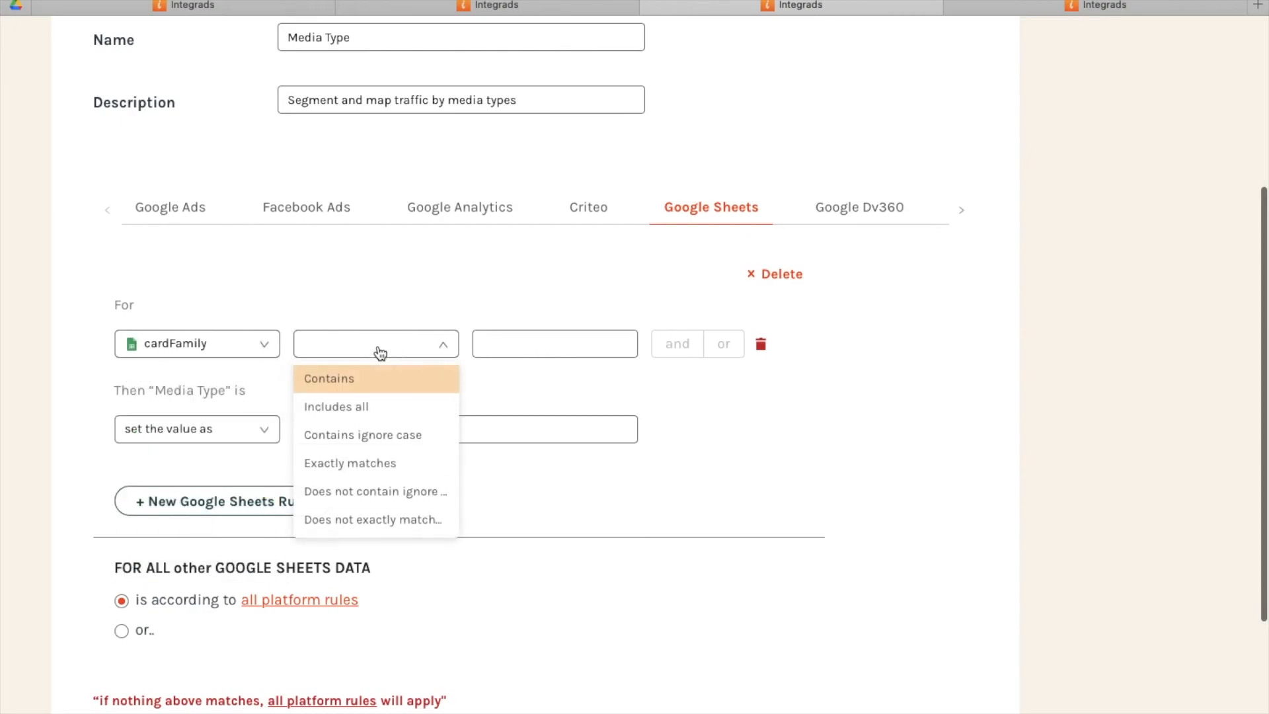
{"action": "left_click", "coordinate": [379, 394]}
{"action": "left_click", "coordinate": [505, 347]}
{"action": "type", "text": "visa"}
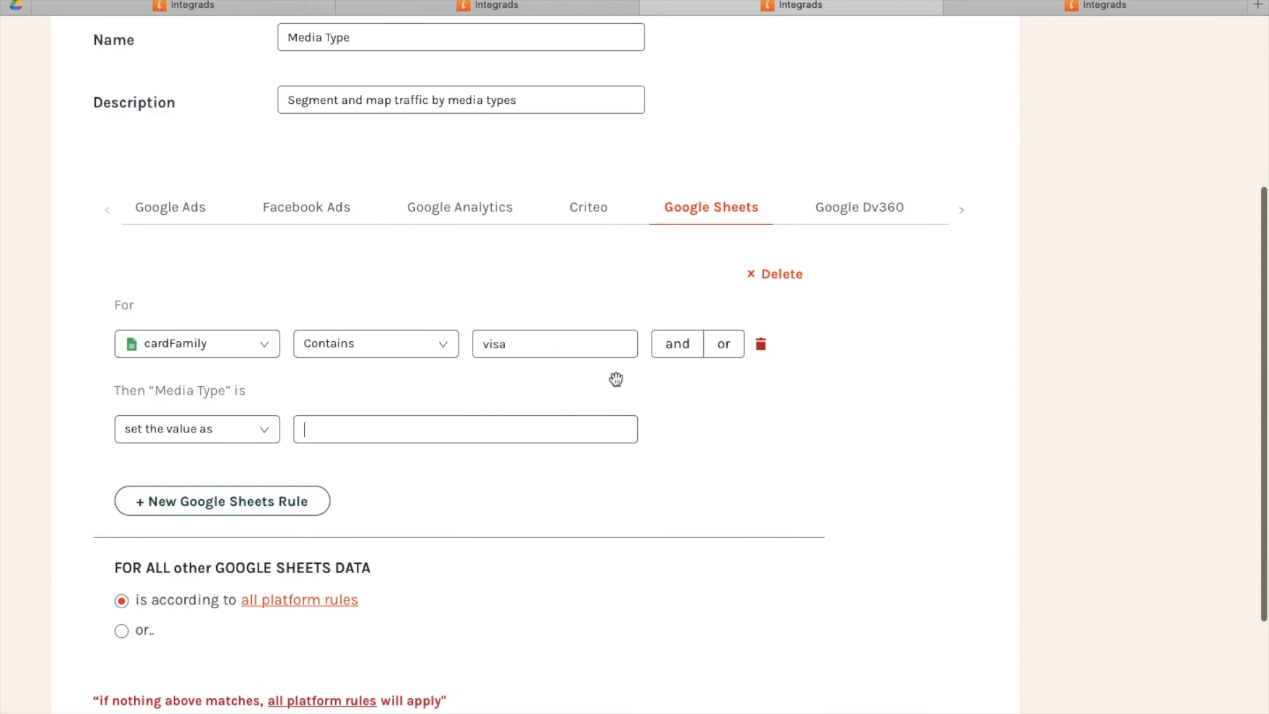
{"action": "type", "text": "Card"}
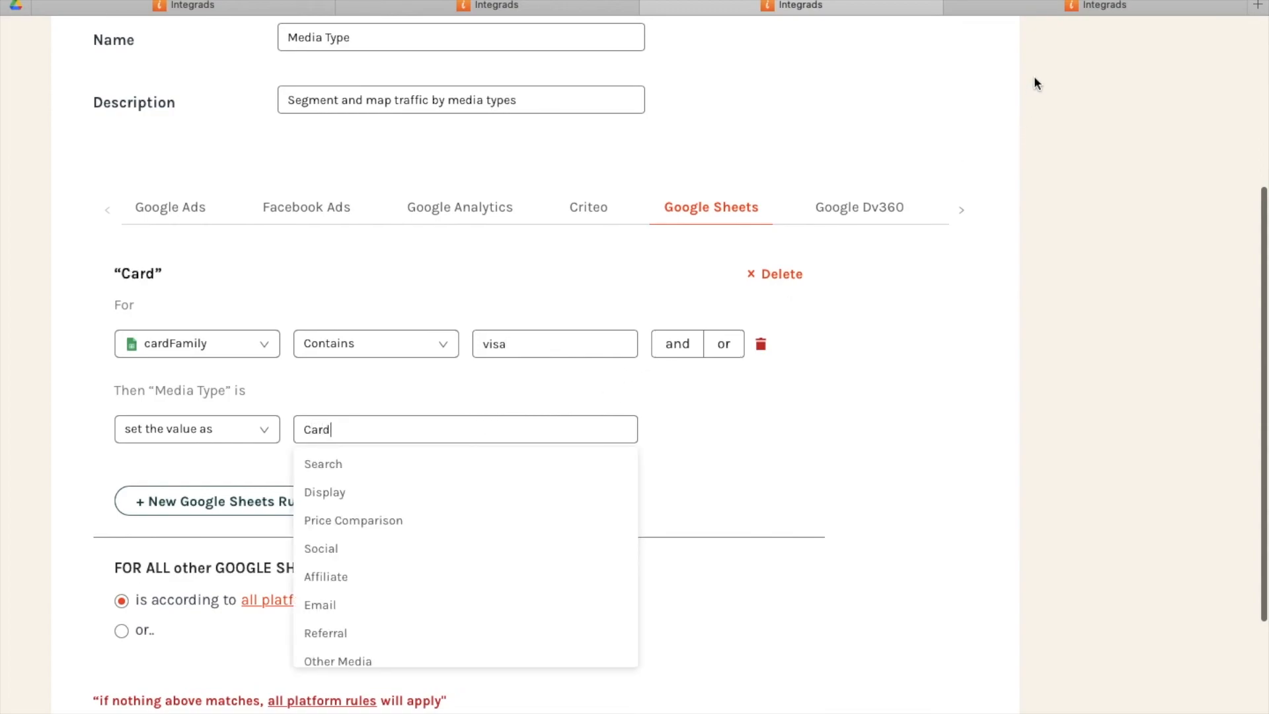
Switch to the open Data Finder report, look through the custom dimensions and apply the selection with Segment Shoes.
{"action": "left_click", "coordinate": [1042, 10]}
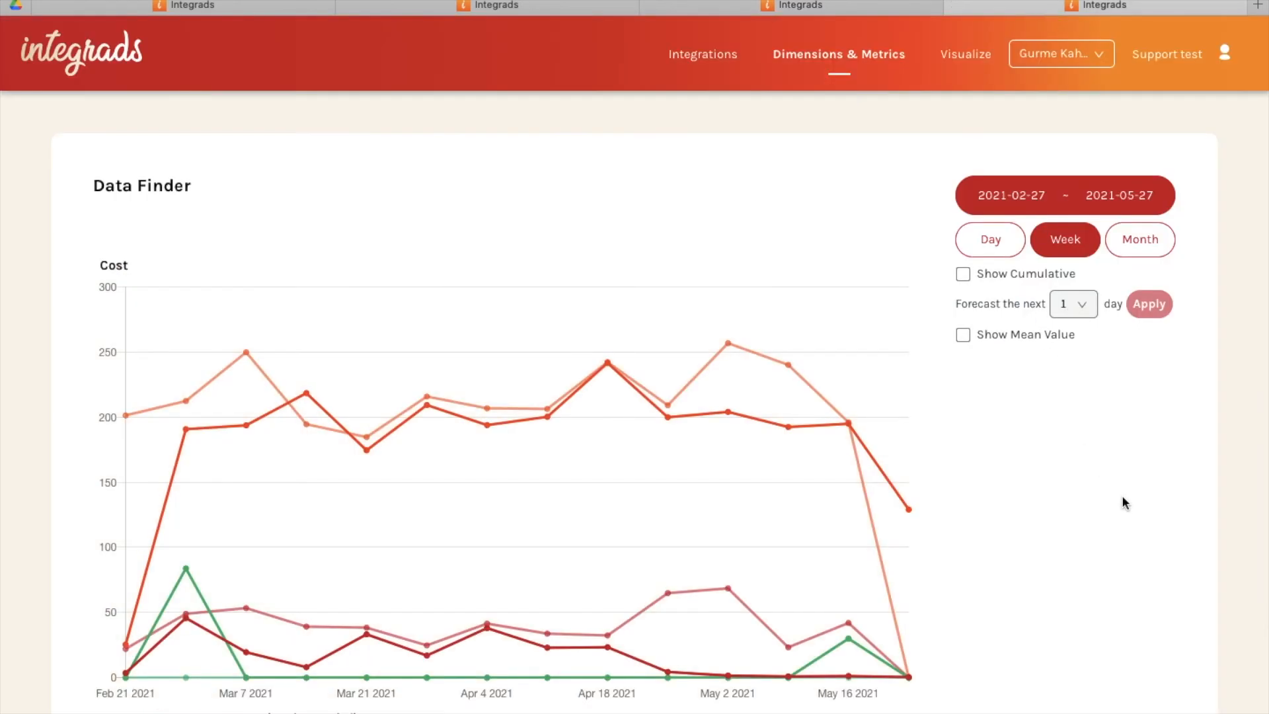
{"action": "scroll", "coordinate": [1122, 497], "scroll_direction": "down", "scroll_amount": 4}
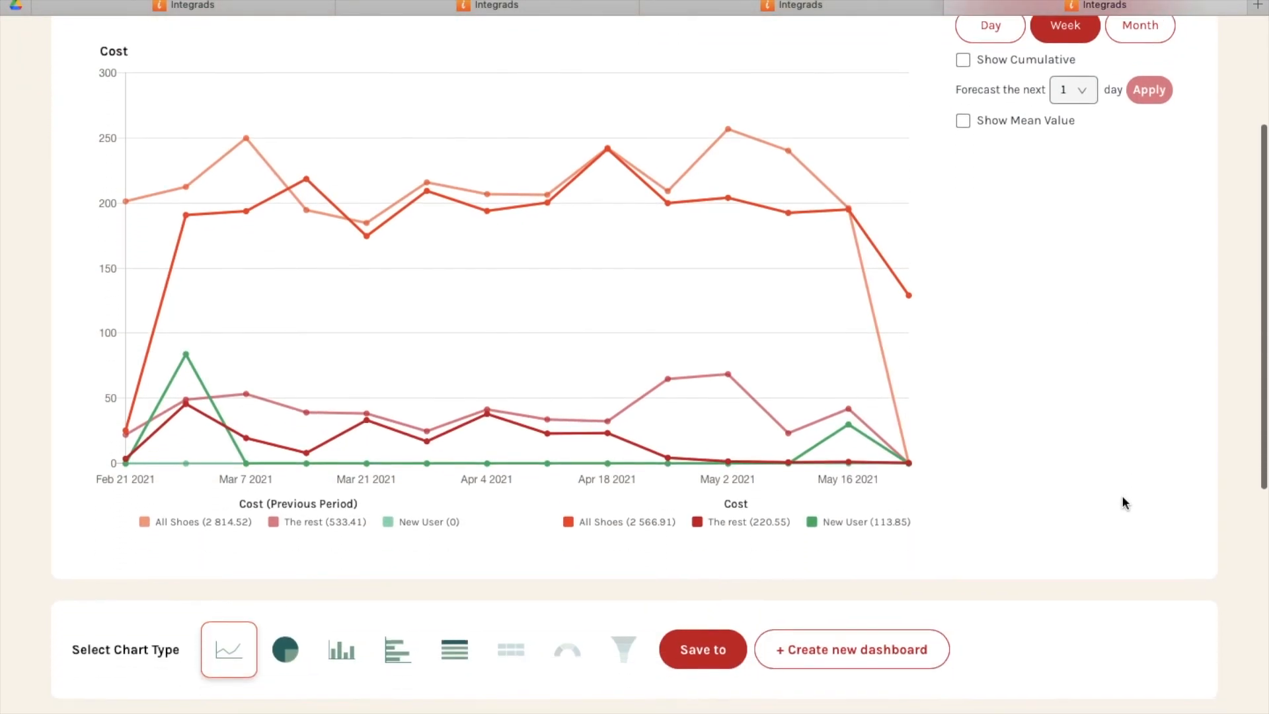
{"action": "scroll", "coordinate": [1122, 503], "scroll_direction": "down", "scroll_amount": 4}
{"action": "left_click", "coordinate": [1019, 504]}
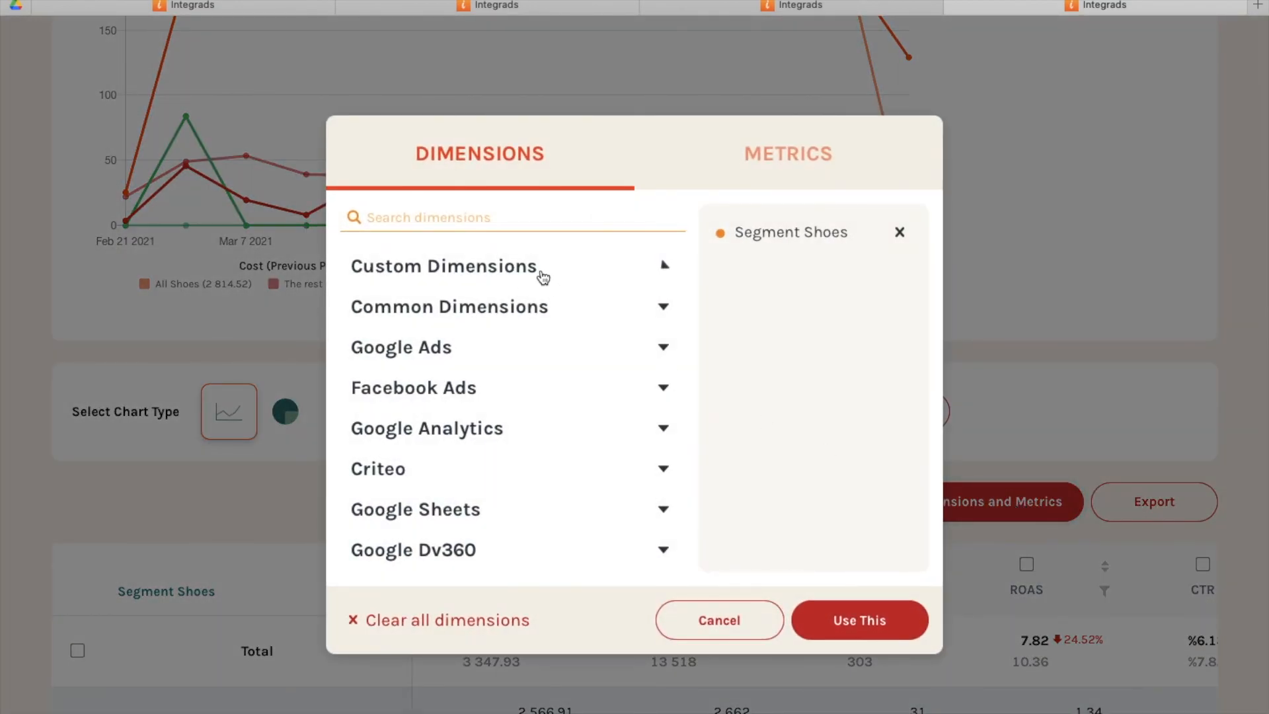
{"action": "left_click", "coordinate": [543, 271]}
{"action": "scroll", "coordinate": [479, 465], "scroll_direction": "down", "scroll_amount": 1}
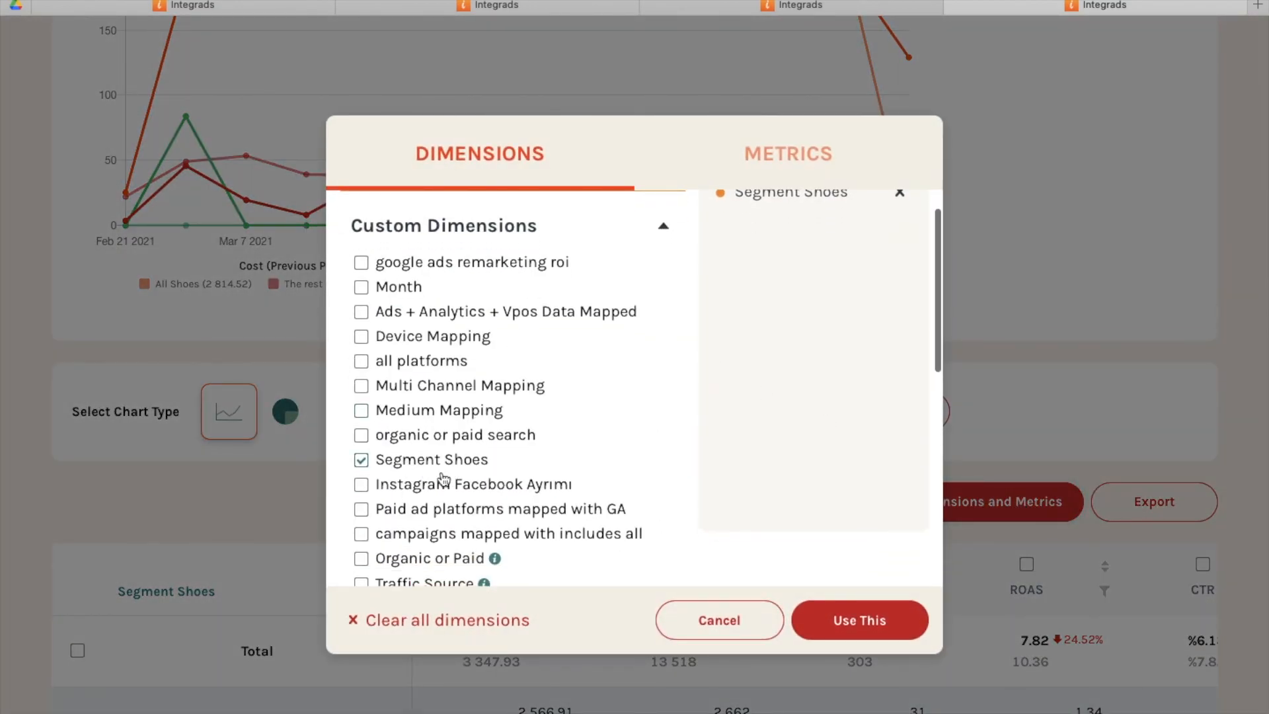
{"action": "left_click", "coordinate": [838, 627]}
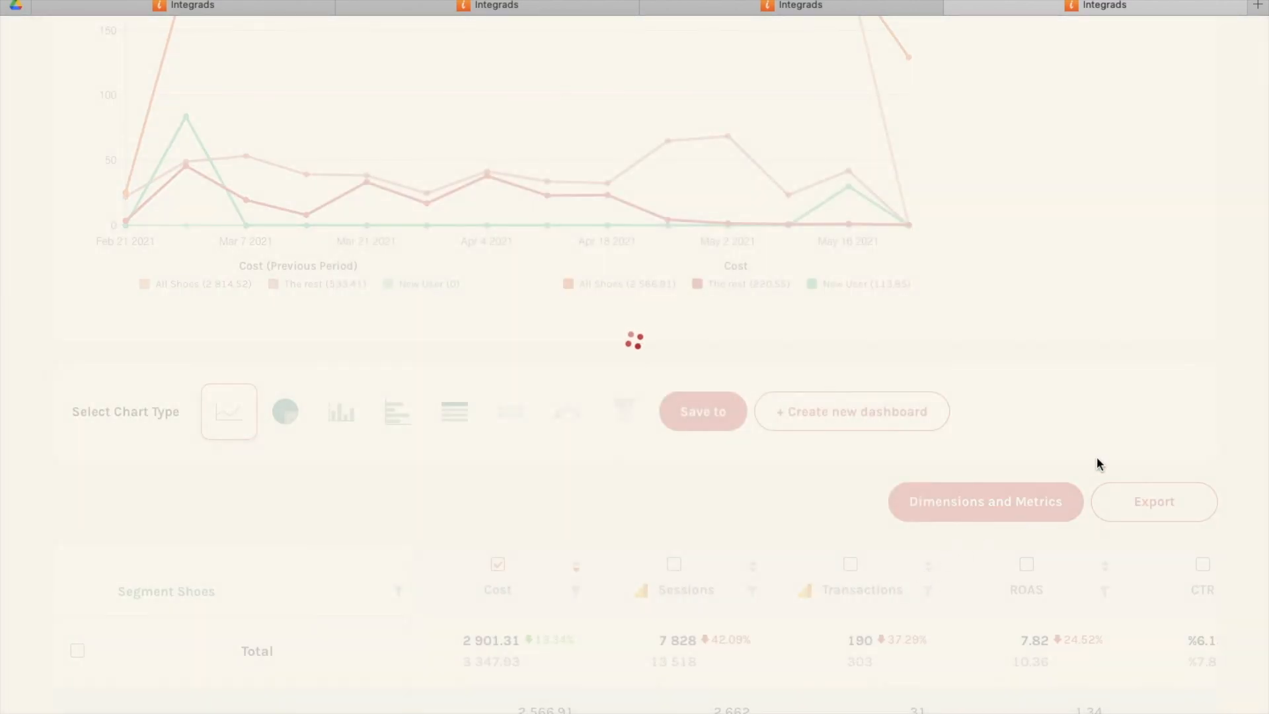
Examine the Segment Shoes table, including its rows and the metric columns through to the Google Sheets data.
{"action": "scroll", "coordinate": [1097, 457], "scroll_direction": "down", "scroll_amount": 4}
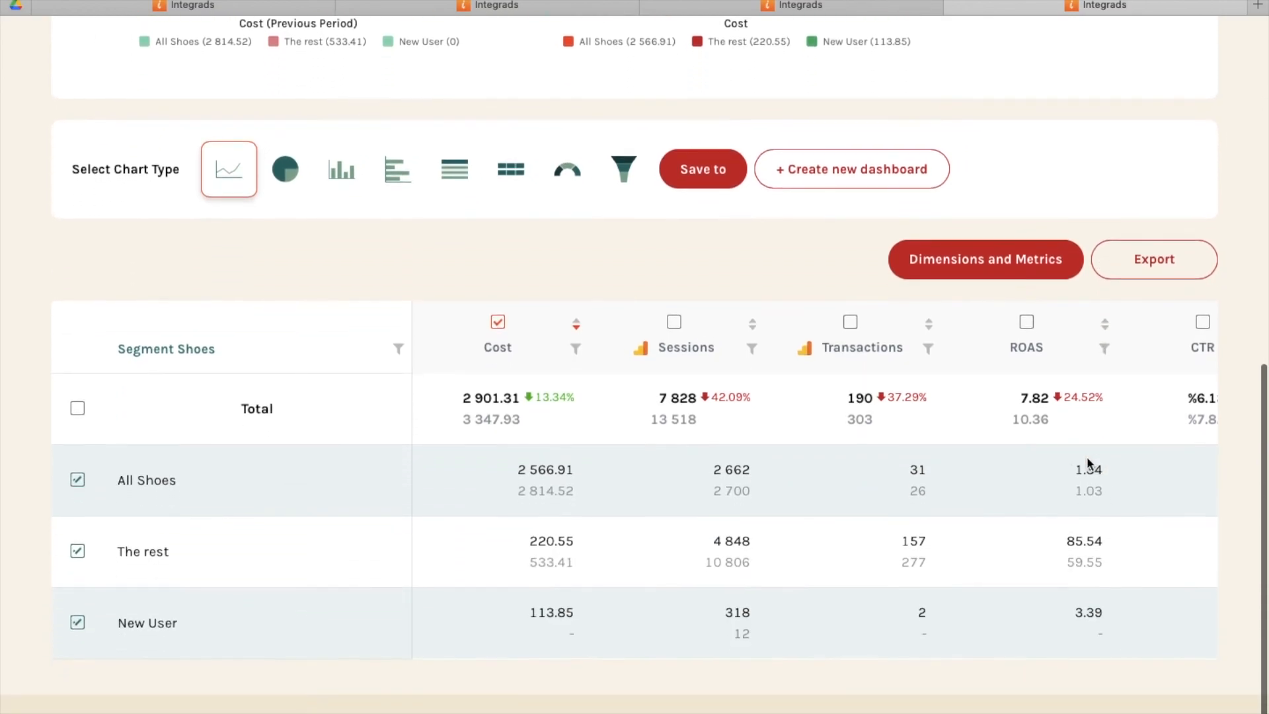
{"action": "scroll", "coordinate": [592, 439], "scroll_direction": "up", "scroll_amount": 1}
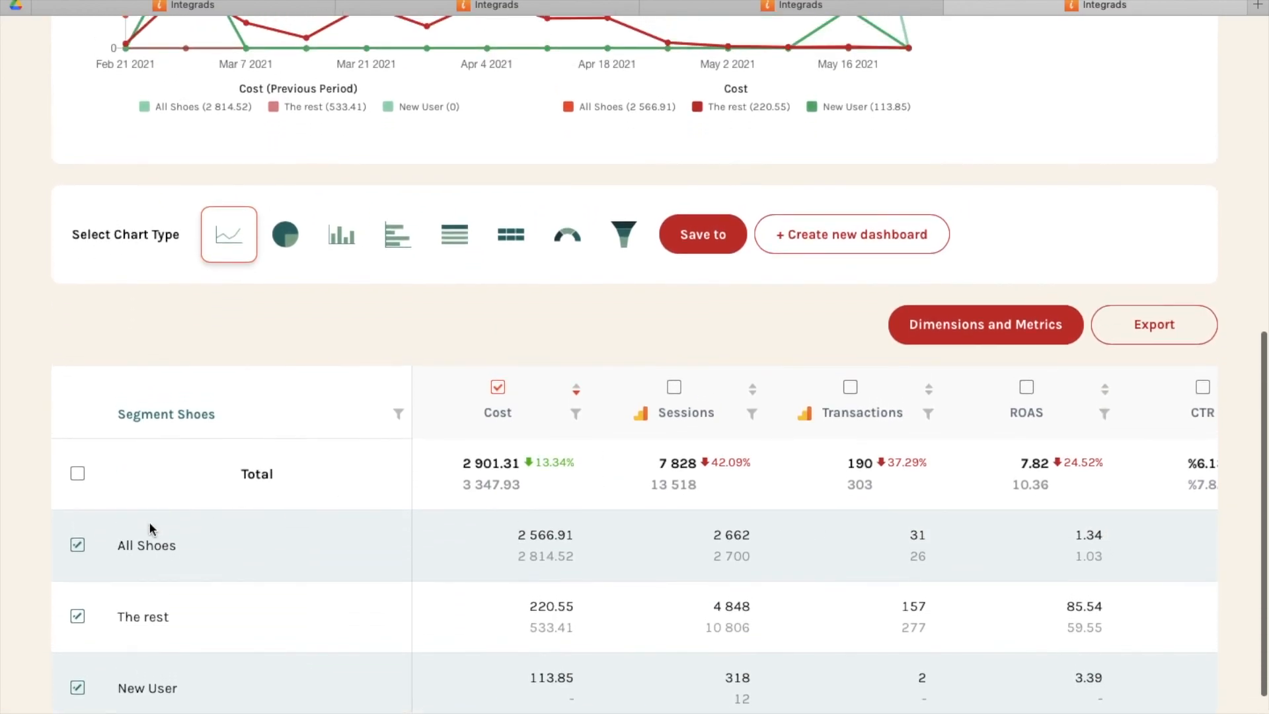
{"action": "scroll", "coordinate": [190, 541], "scroll_direction": "up", "scroll_amount": 2}
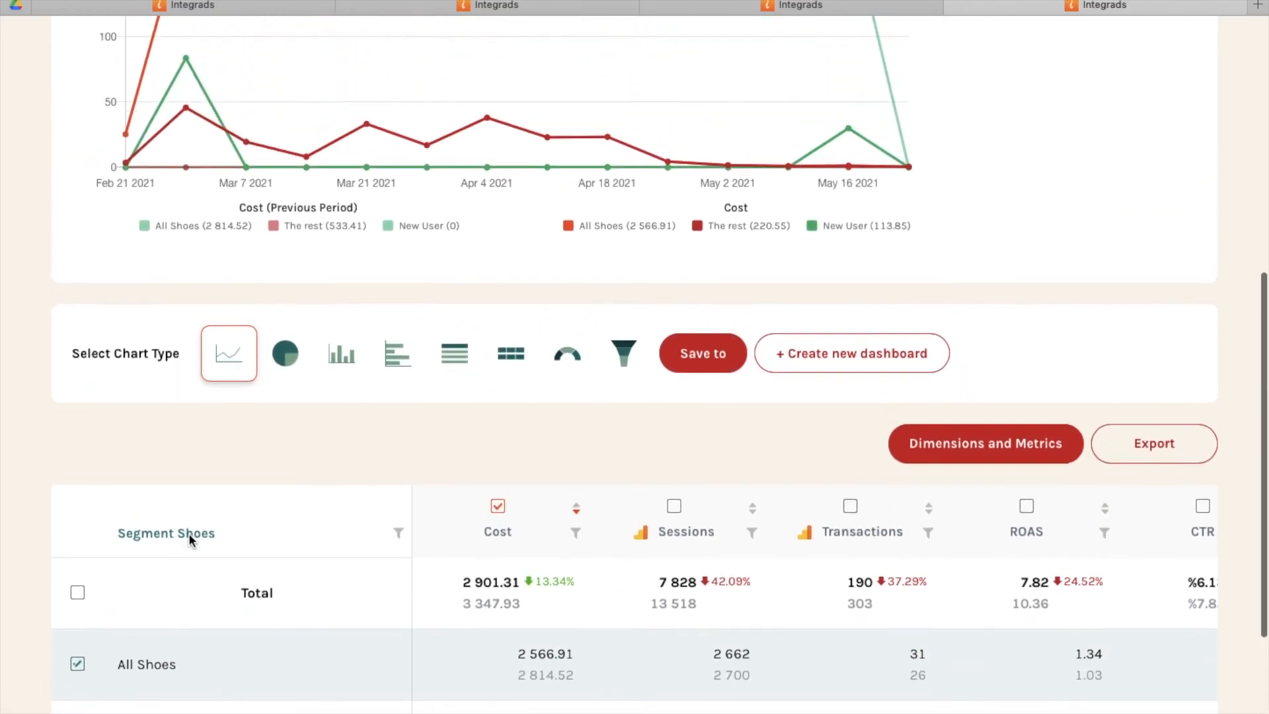
{"action": "scroll", "coordinate": [429, 549], "scroll_direction": "down", "scroll_amount": 2}
{"action": "scroll", "coordinate": [753, 615], "scroll_direction": "right", "scroll_amount": 8}
{"action": "scroll", "coordinate": [754, 615], "scroll_direction": "right", "scroll_amount": 2}
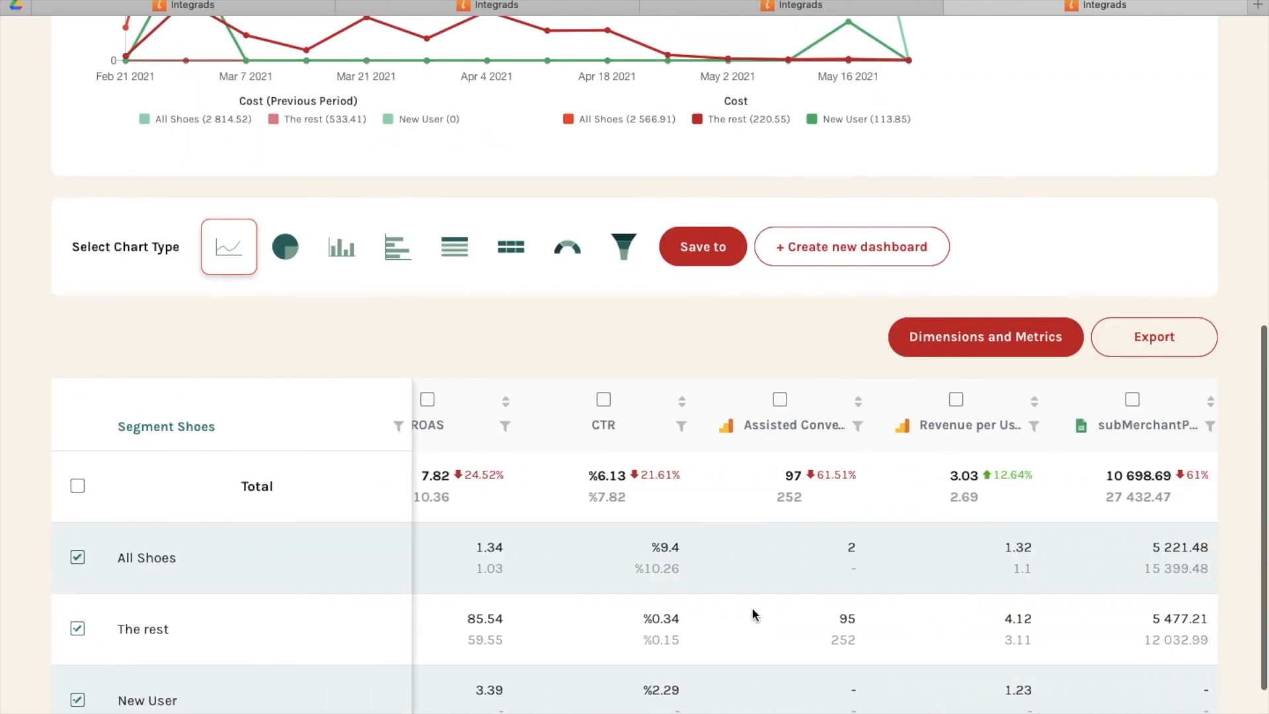
{"action": "scroll", "coordinate": [811, 458], "scroll_direction": "up", "scroll_amount": 4}
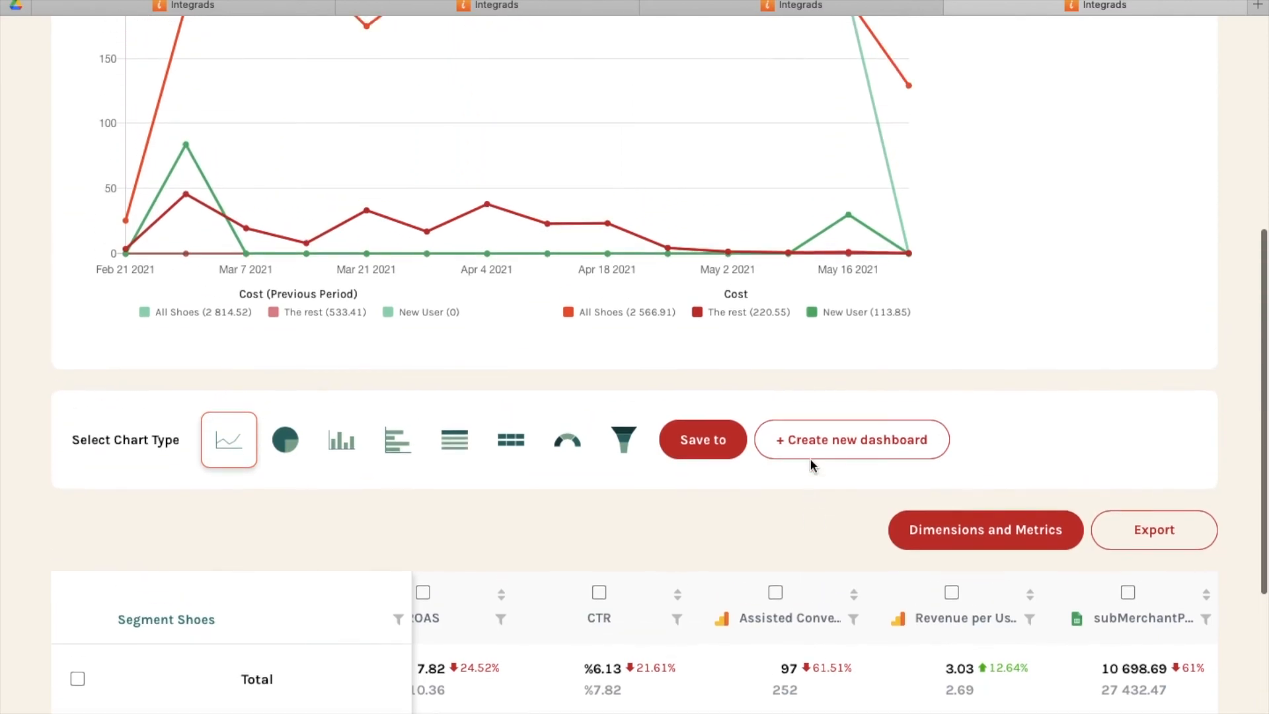
Preview the Segment Shoes cost data as a pie chart and change it to a vertical bar chart.
{"action": "left_click", "coordinate": [285, 483]}
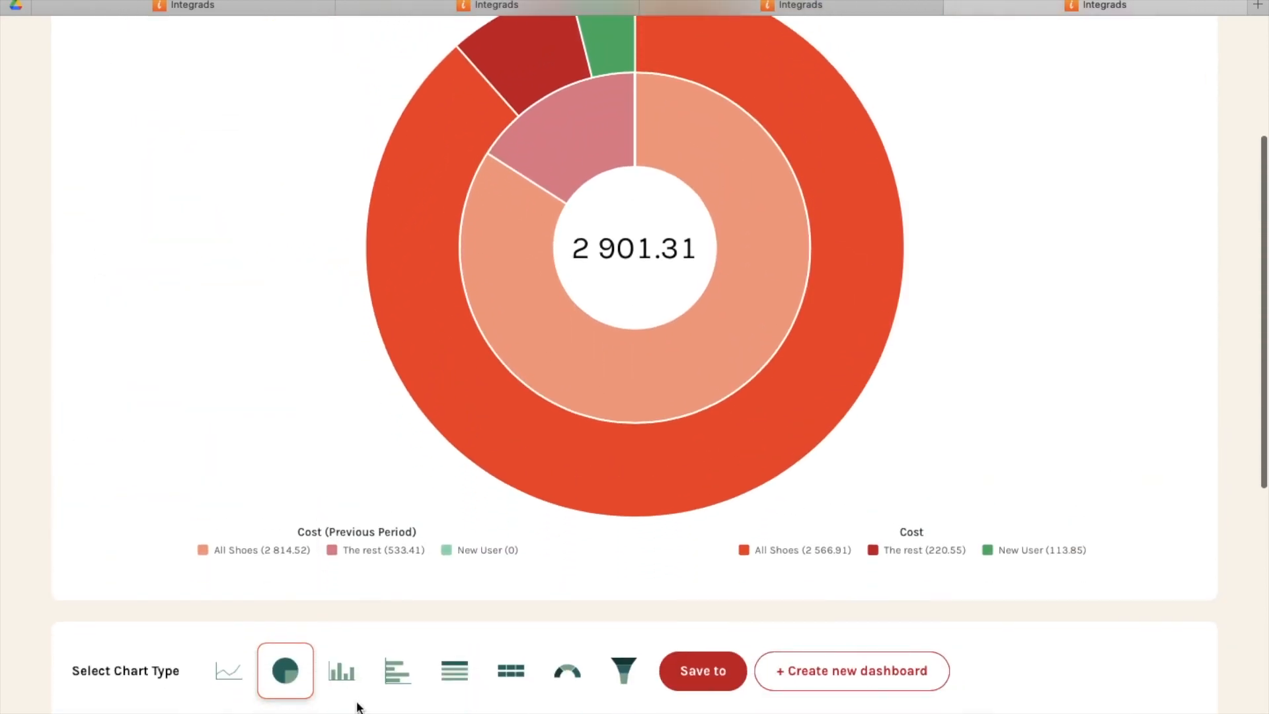
{"action": "left_click", "coordinate": [341, 670]}
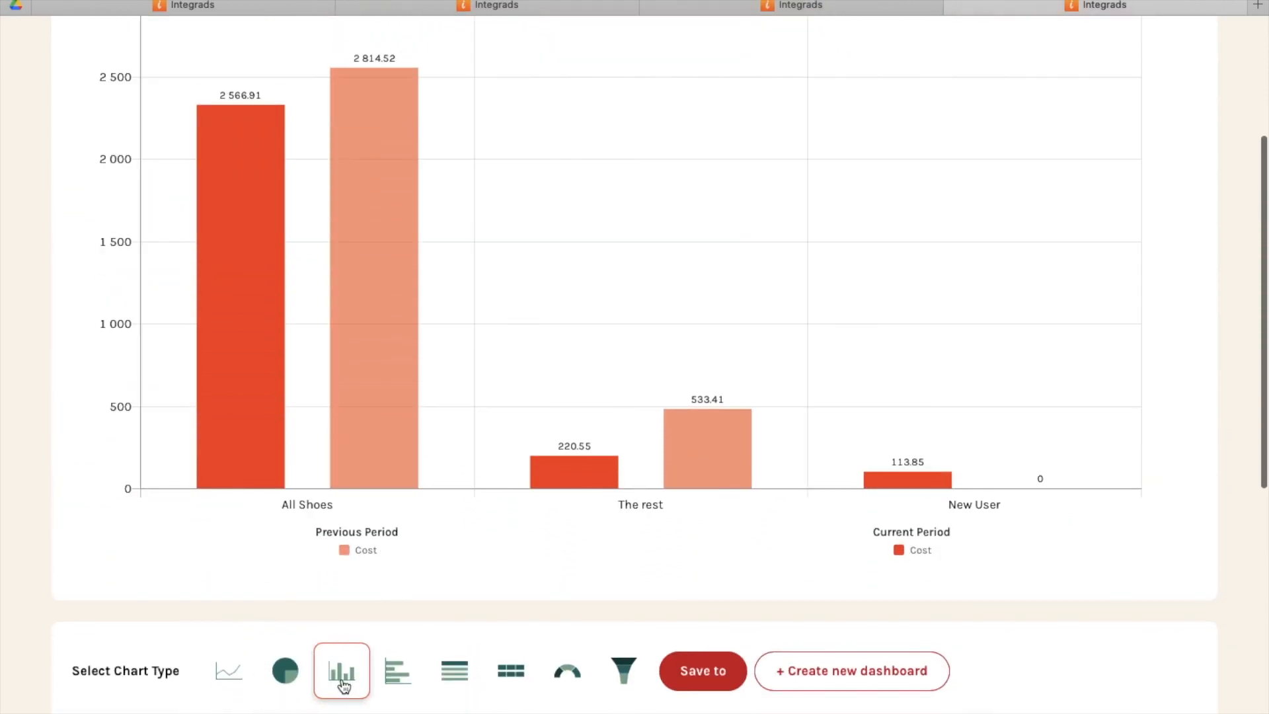
{"action": "scroll", "coordinate": [340, 686], "scroll_direction": "down", "scroll_amount": 3}
{"action": "scroll", "coordinate": [344, 687], "scroll_direction": "down", "scroll_amount": 1}
{"action": "scroll", "coordinate": [344, 687], "scroll_direction": "up", "scroll_amount": 1}
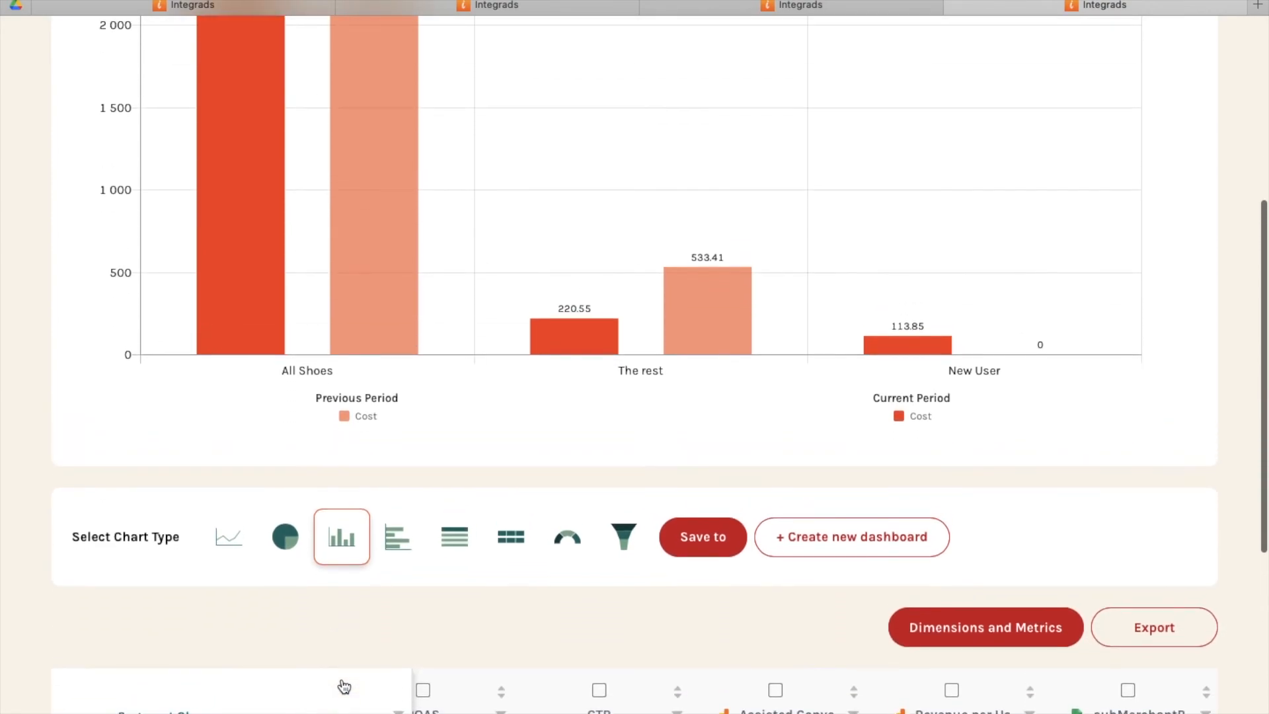
{"action": "scroll", "coordinate": [591, 560], "scroll_direction": "down", "scroll_amount": 3}
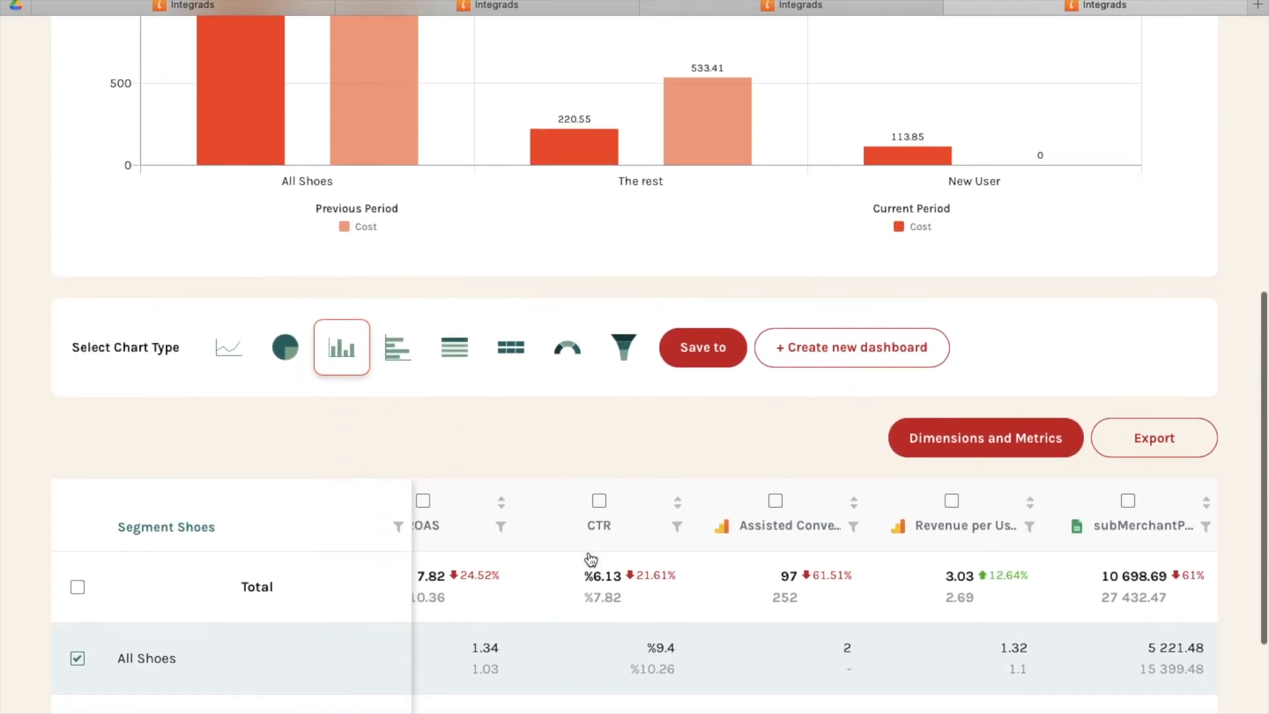